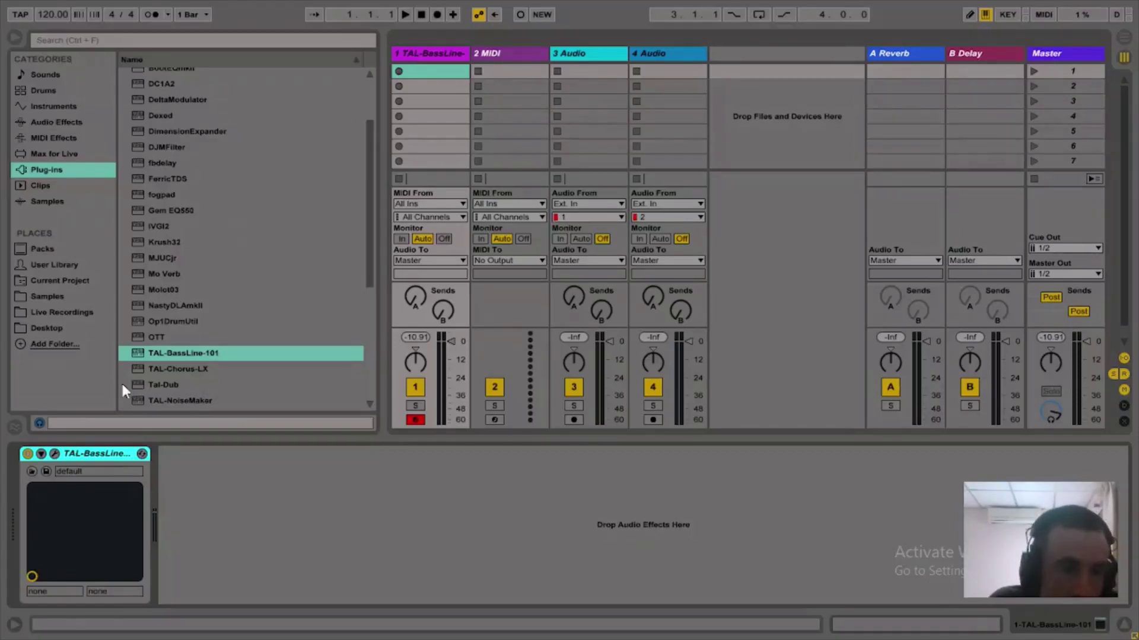
- In TAL-BassLine-101, set filter resonance to maximum and cutoff to minimum, and turn the saw and sub oscillator levels fully down
left_click(57, 453)
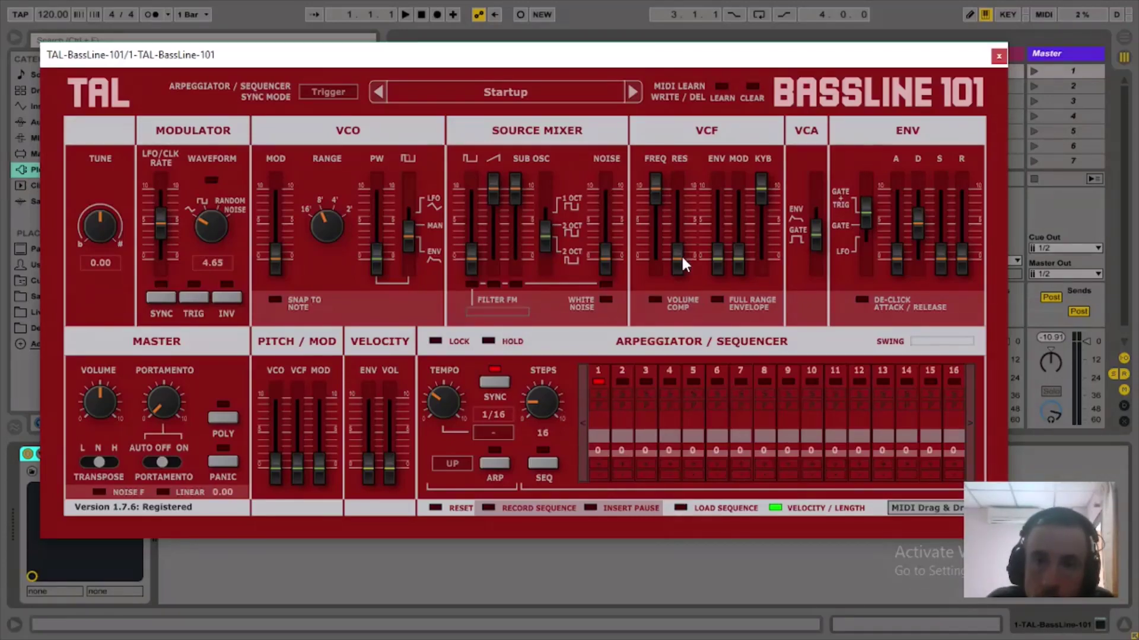
left_click_drag(681, 254, 672, 94)
left_click_drag(654, 186, 655, 261)
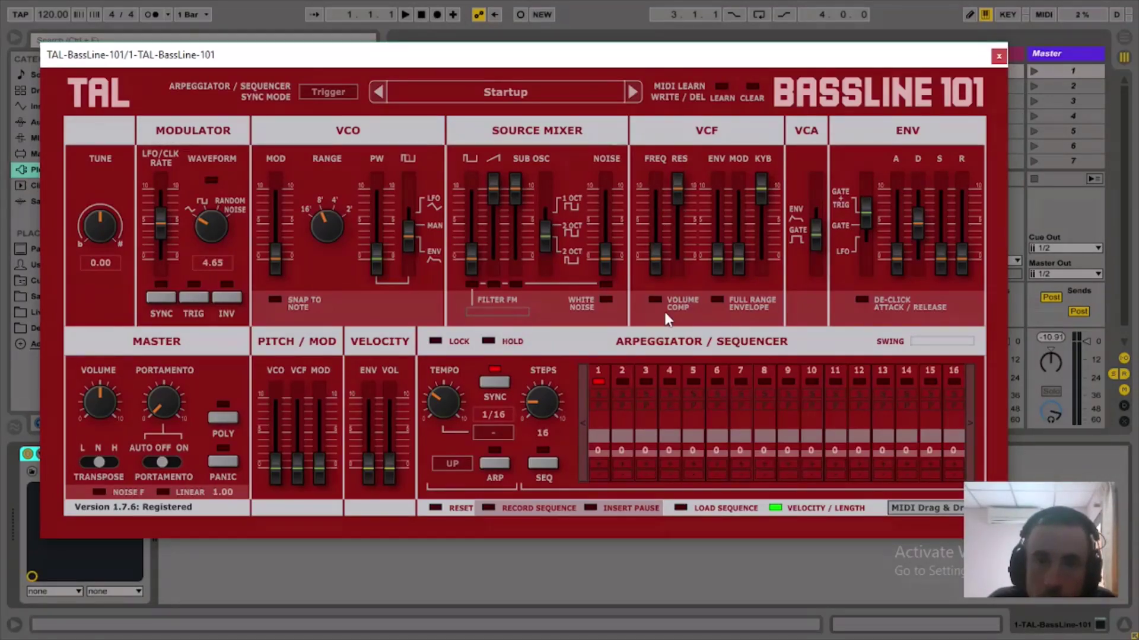
left_click_drag(510, 182, 518, 300)
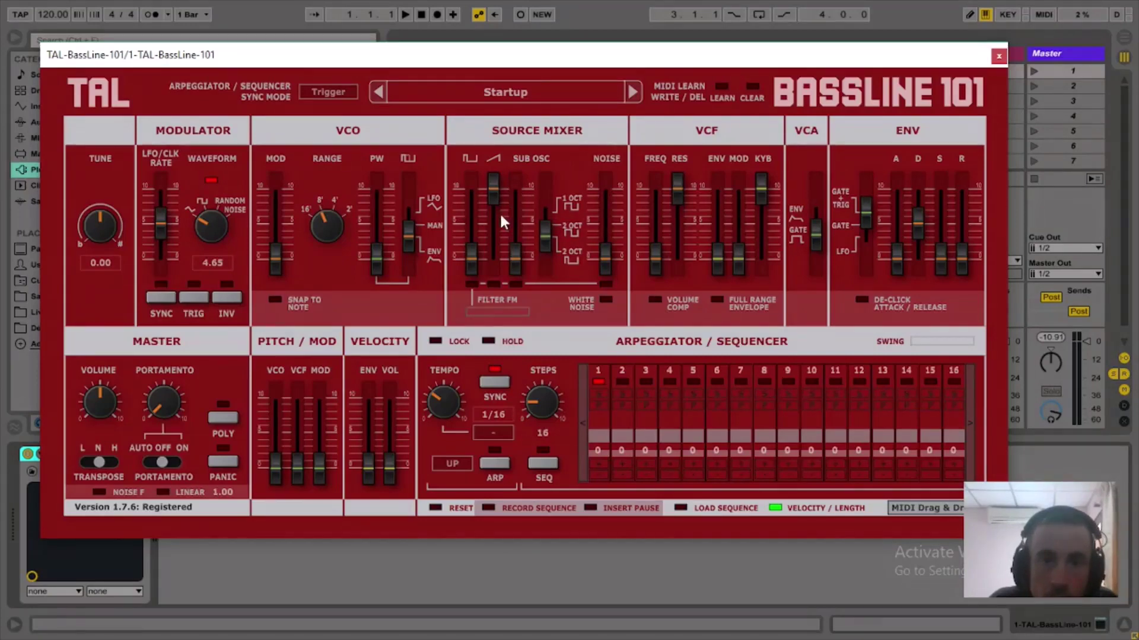
left_click_drag(492, 190, 497, 297)
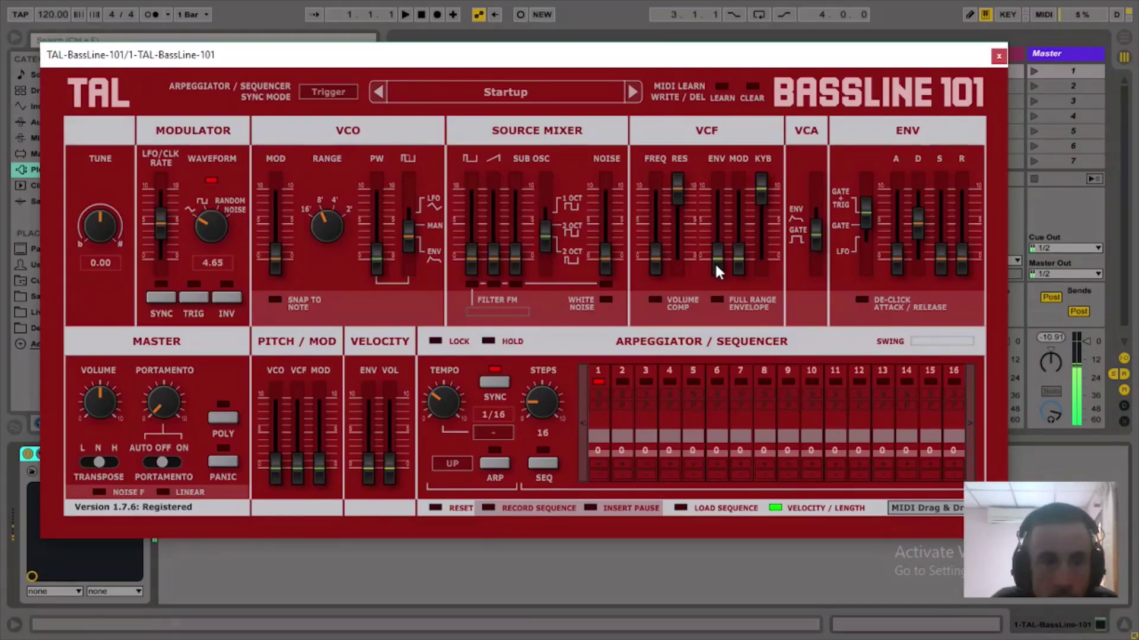
- Raise the synth's filter envelope amount to about three quarters and shorten the envelope decay to about a quarter, then close its editor
key("x")
key("z")
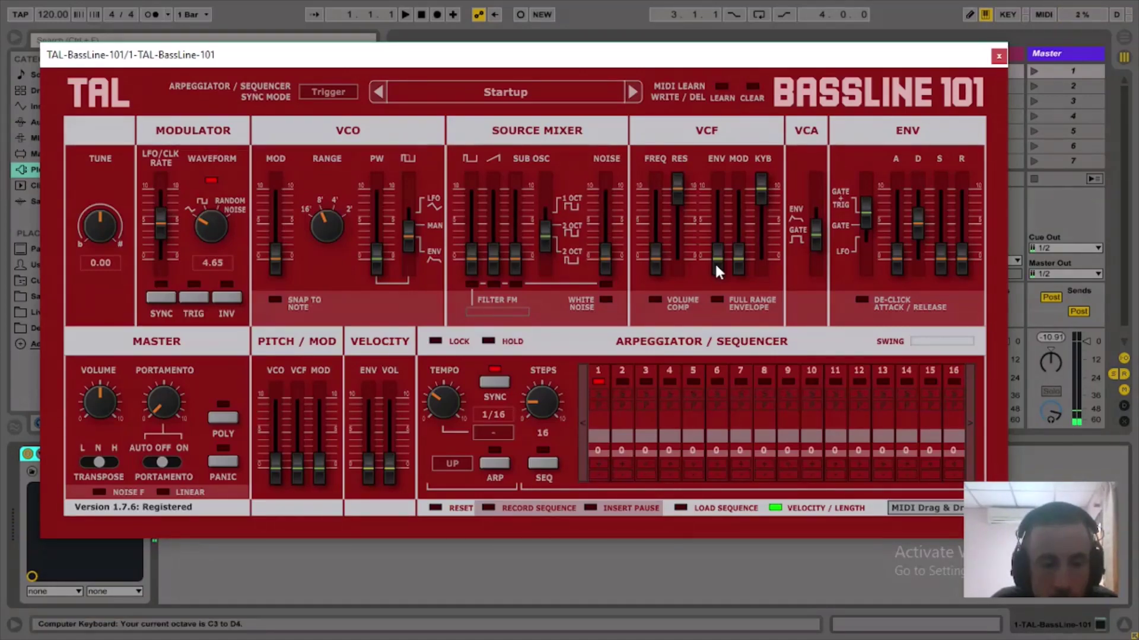
left_click_drag(715, 266, 710, 197)
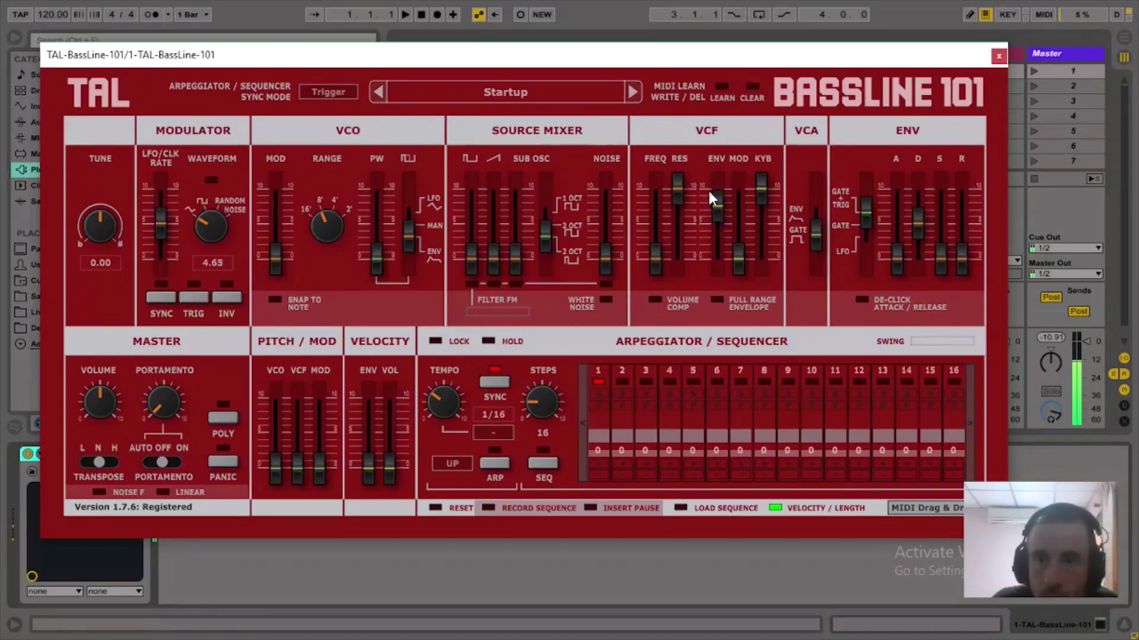
mouse_move(919, 219)
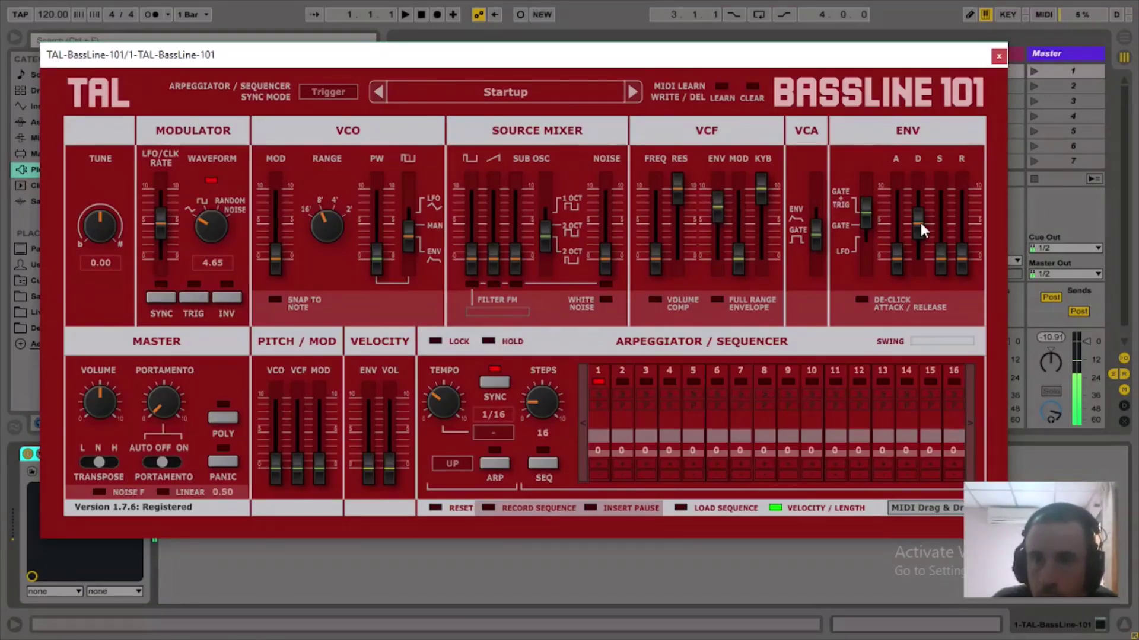
left_click_drag(920, 226, 926, 241)
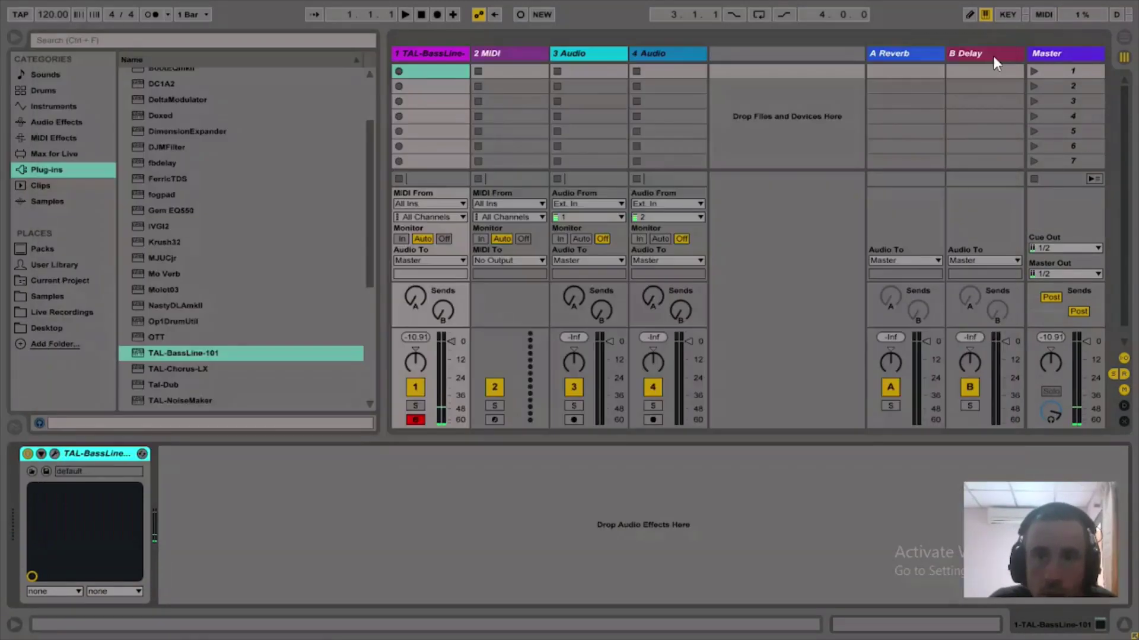
left_click(998, 57)
- Create a MIDI clip on the synth track with a one-beat E3 note at its start and loop only that beat
double_click(436, 71)
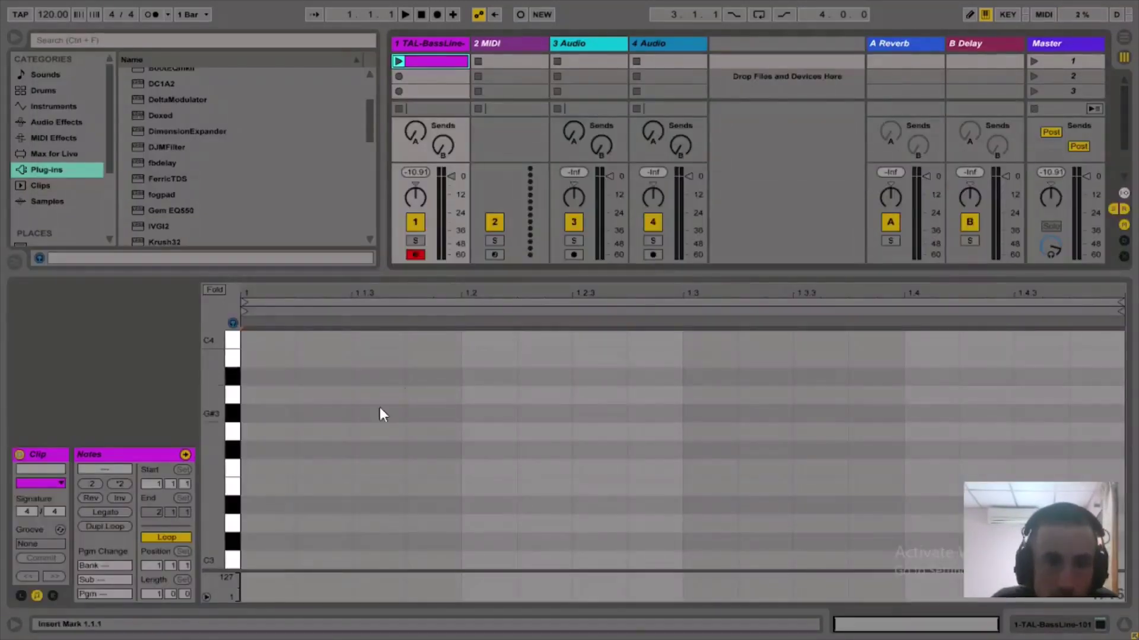
double_click(285, 486)
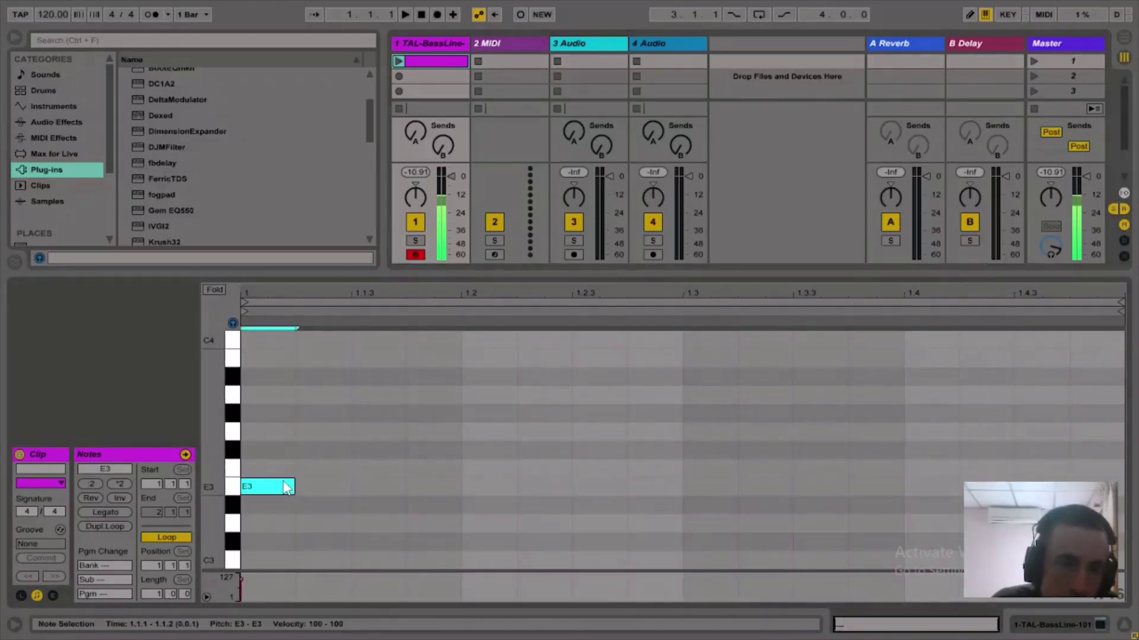
left_click_drag(285, 487, 471, 513)
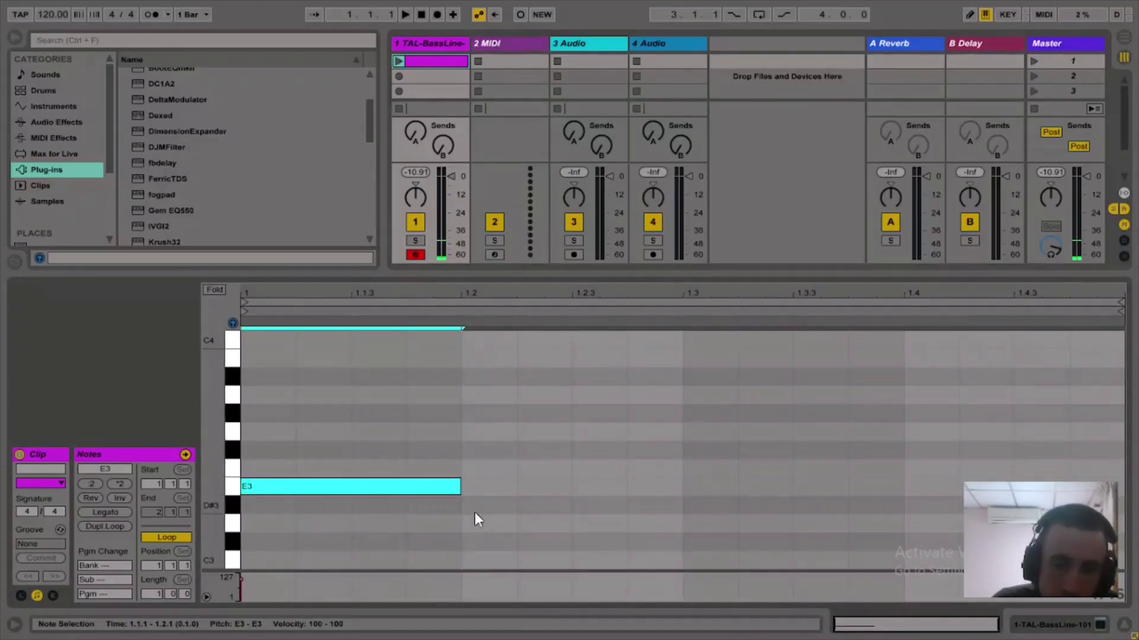
key("ctrl+l")
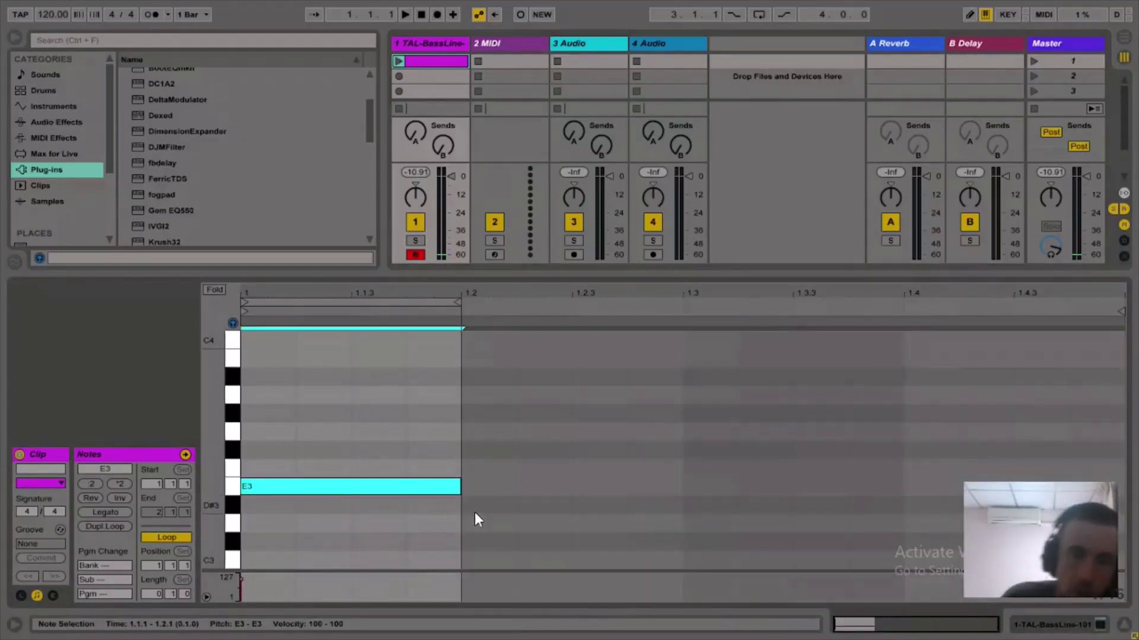
- Play the new clip to audition the kick, return to the track's device view and stop playback
left_click(397, 61)
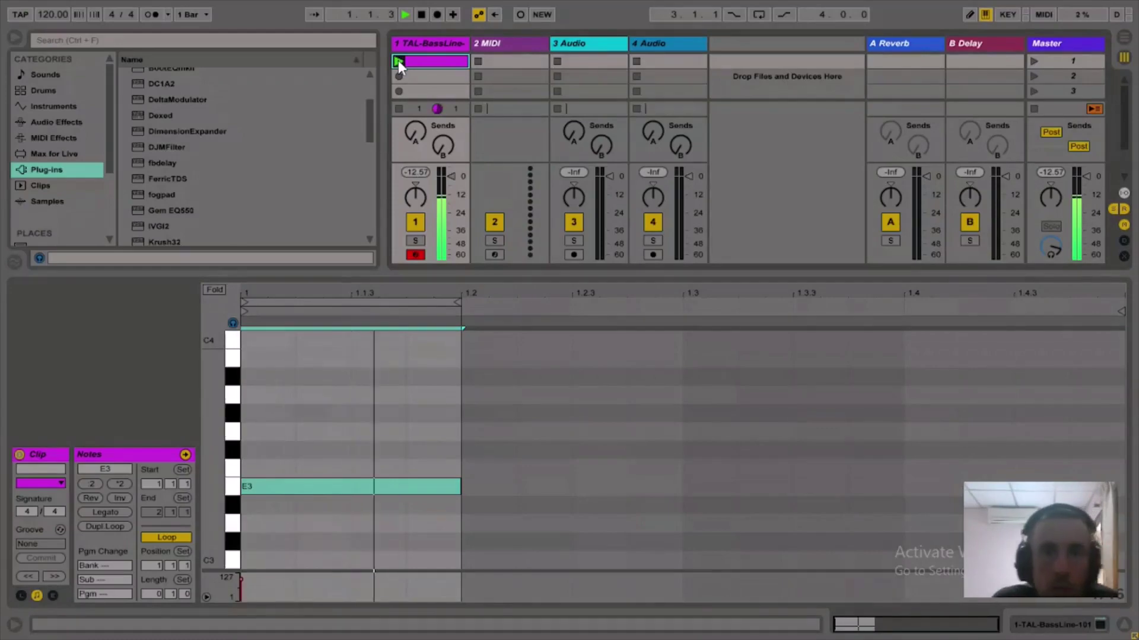
left_click(433, 44)
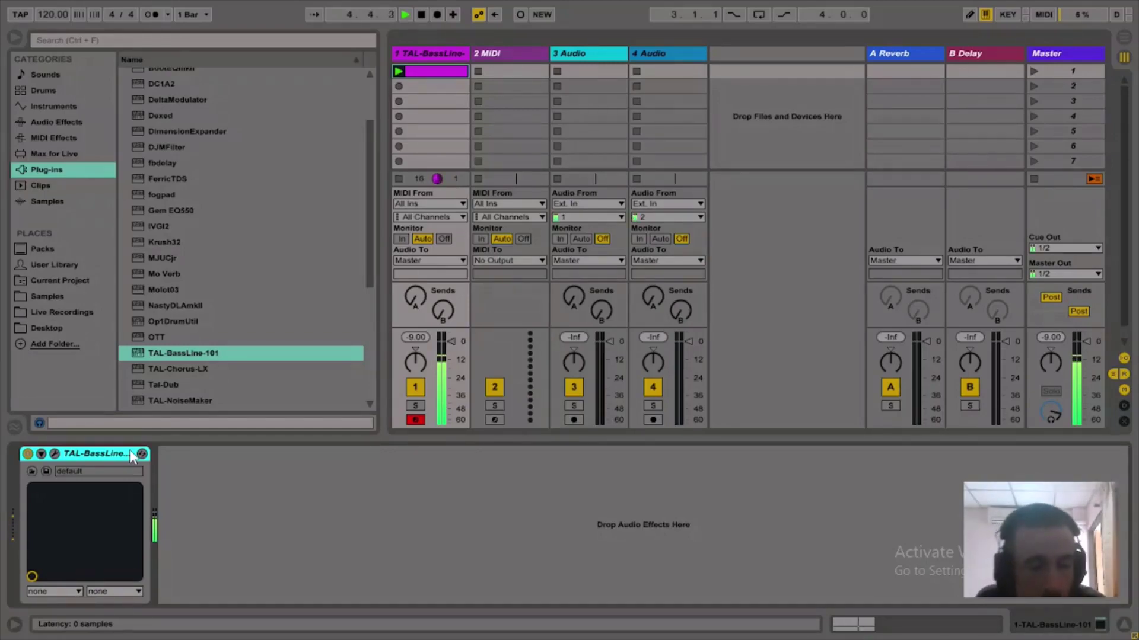
key("space")
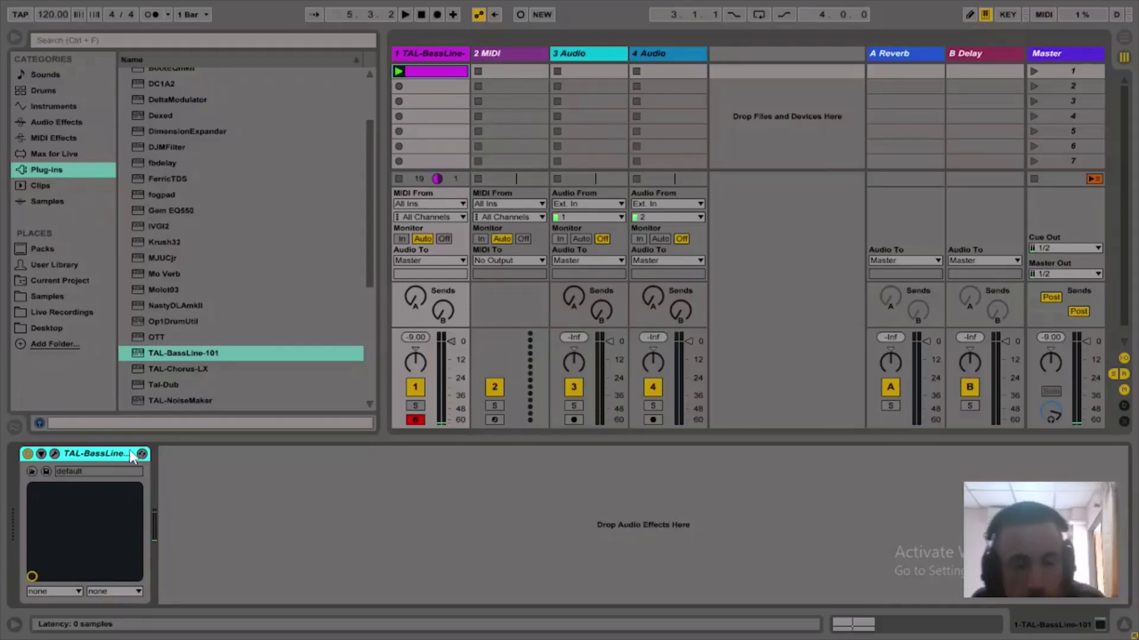
- Group the synth into an Instrument Rack, show its chain list and duplicate the TAL-BassLine-101 chain
key("ctrl+g")
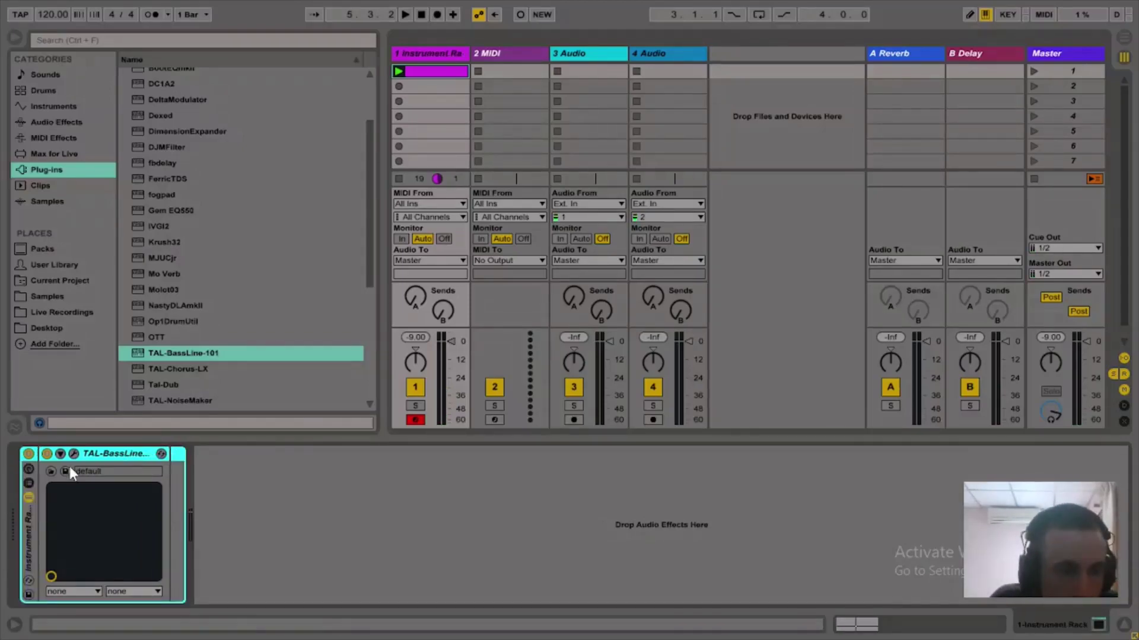
left_click(24, 485)
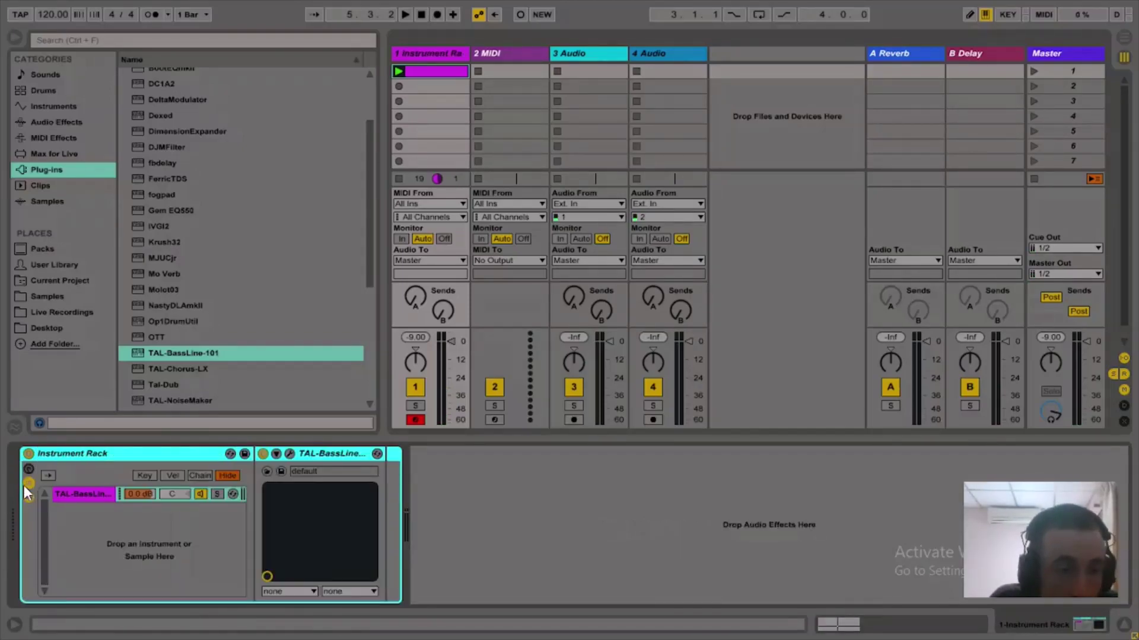
left_click(102, 499)
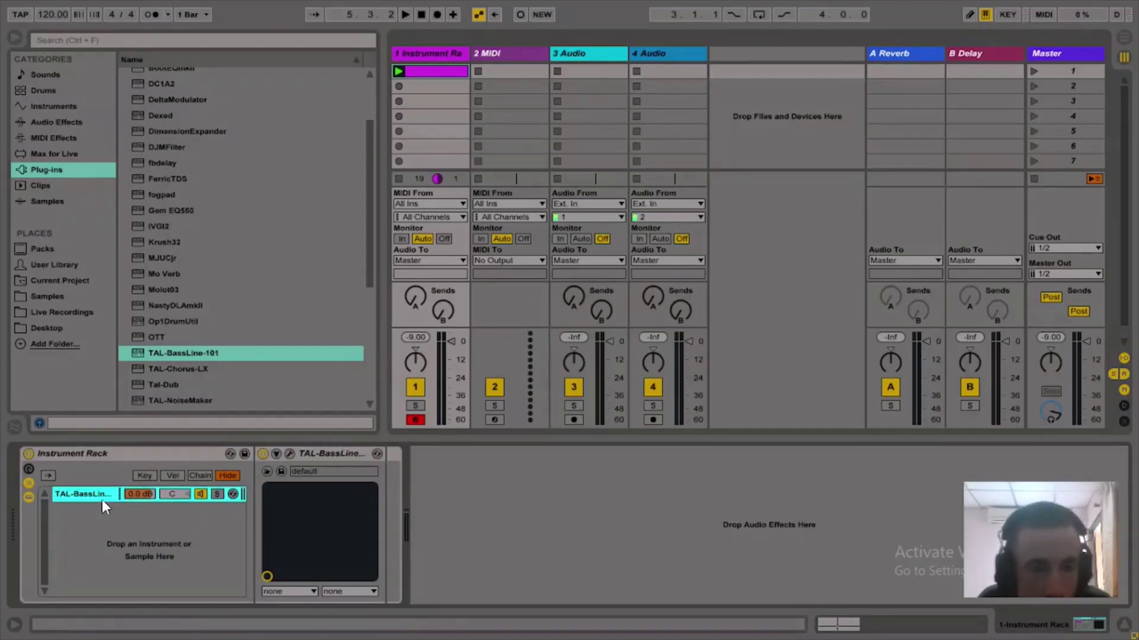
key("ctrl+d")
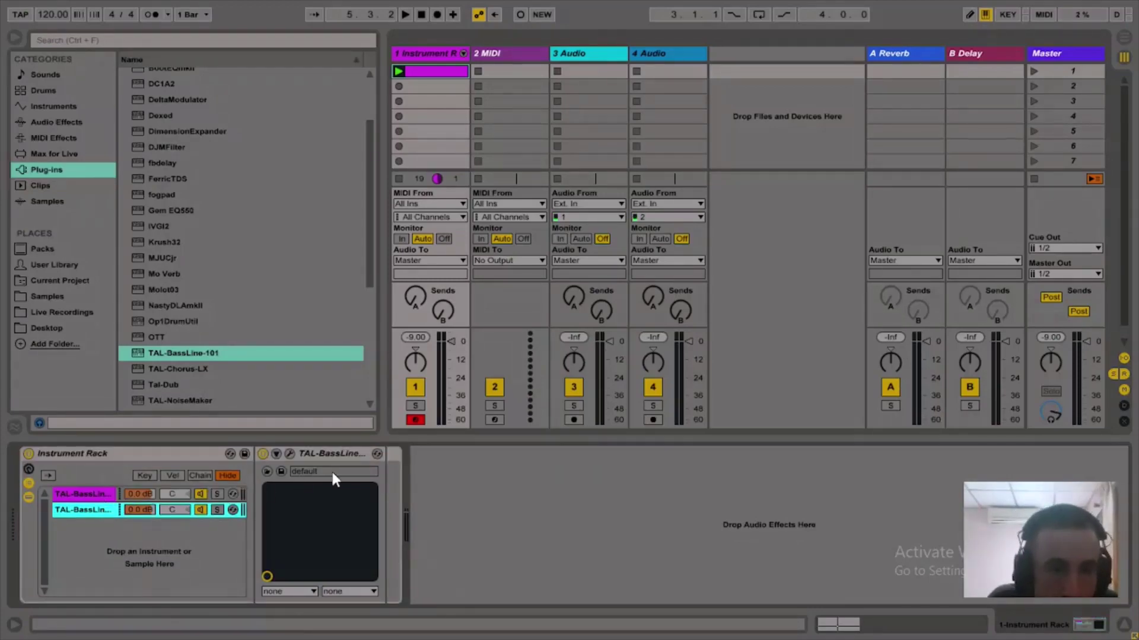
- In the second chain's synth, enable Full Range Envelope and Volume Comp and raise the filter envelope amount to maximum
left_click(289, 453)
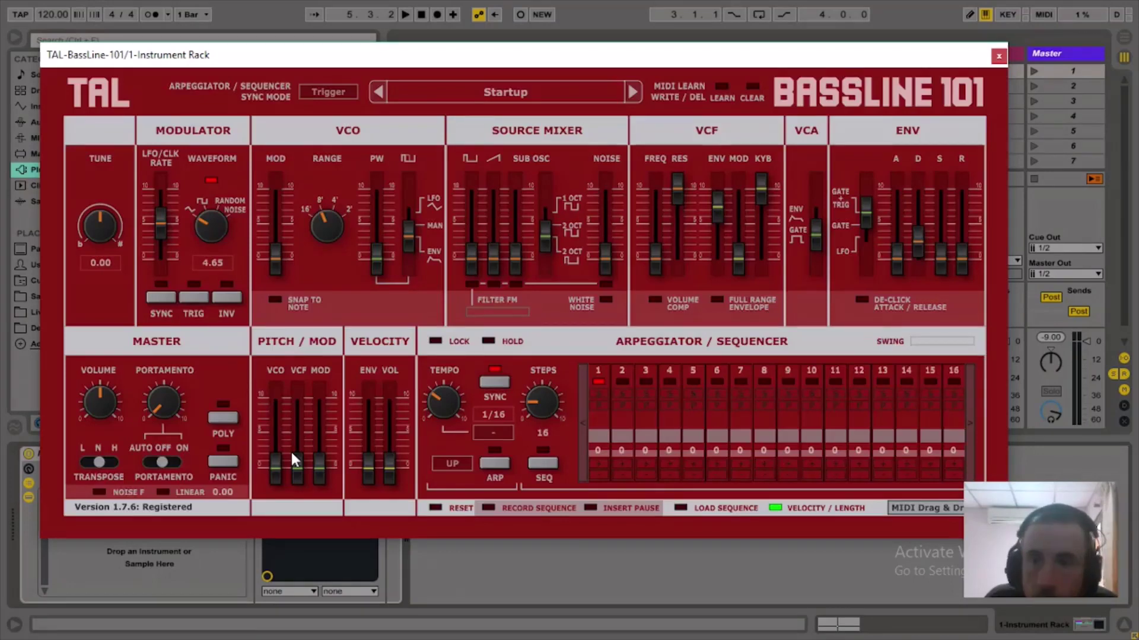
left_click(715, 300)
left_click(653, 301)
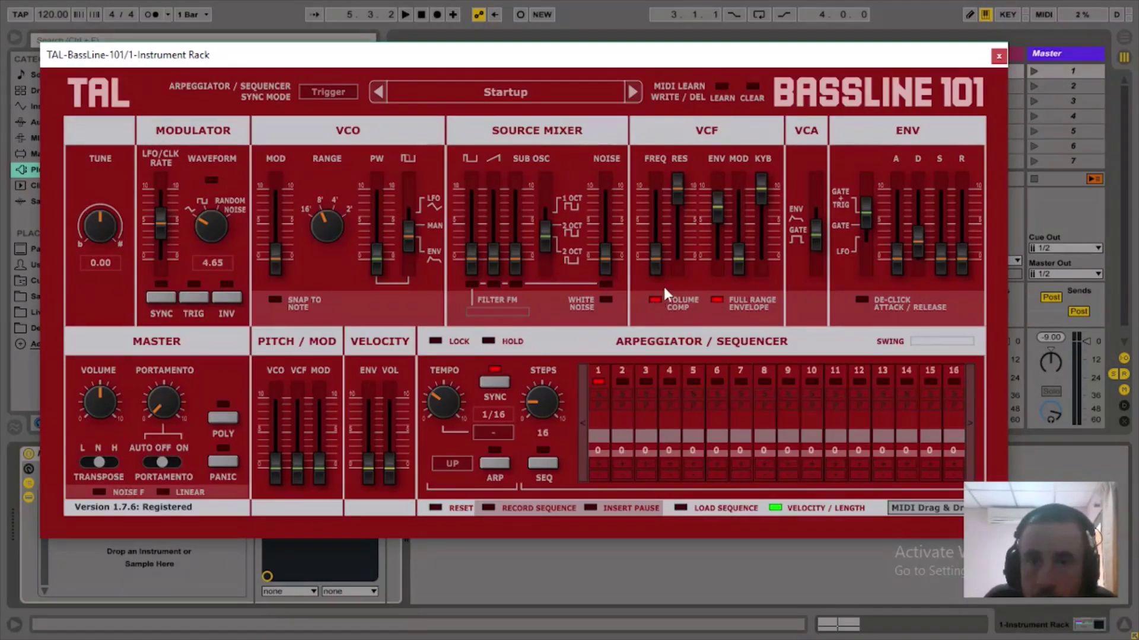
left_click_drag(717, 215, 712, 183)
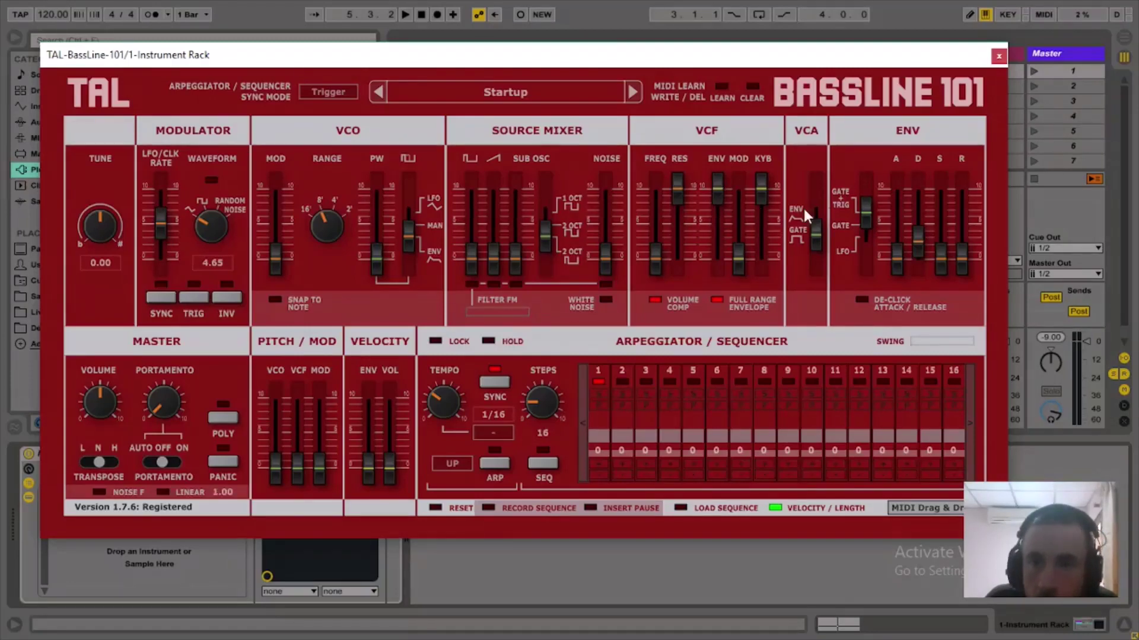
- Shorten the second synth's envelope decay slightly, set noise-driven Filter FM to just over half, and close its editor
left_click_drag(916, 246, 917, 259)
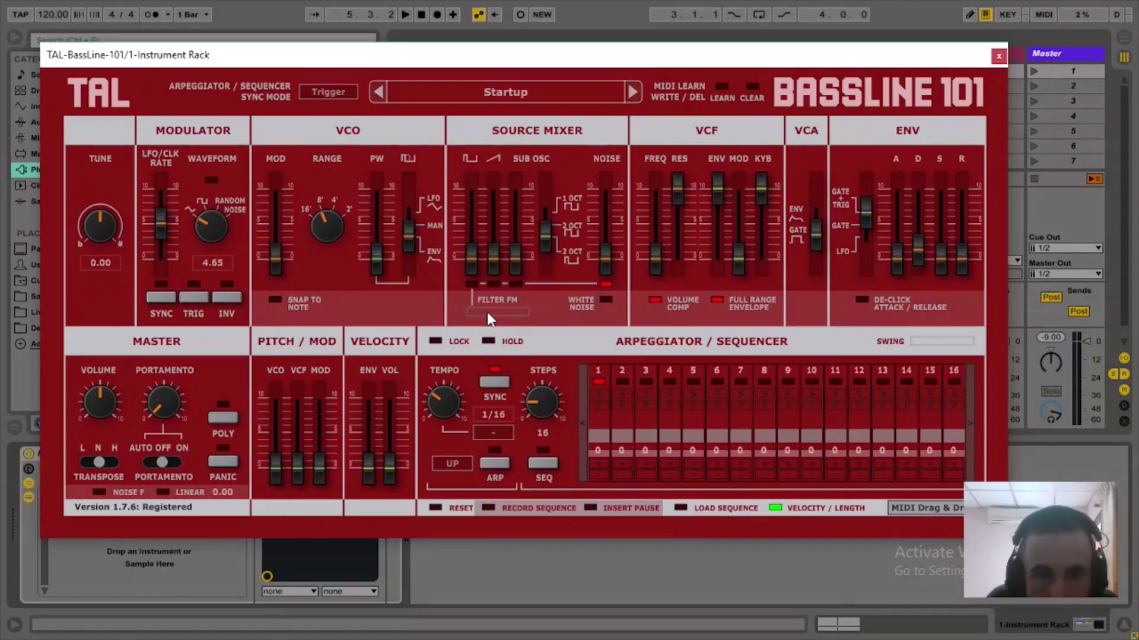
left_click_drag(486, 312, 541, 301)
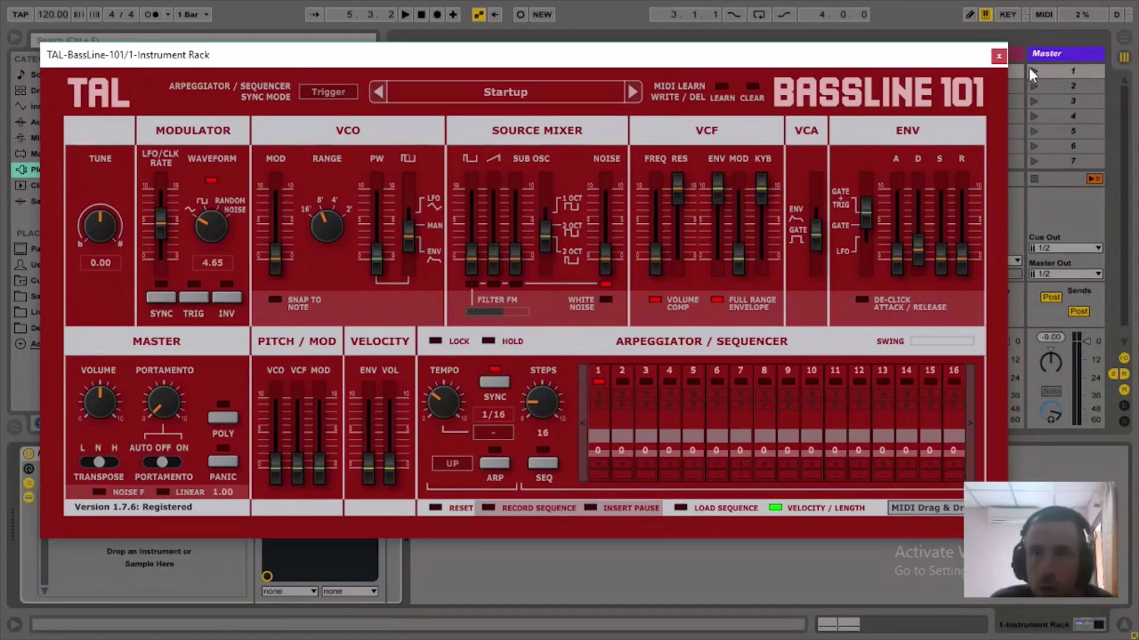
left_click(998, 57)
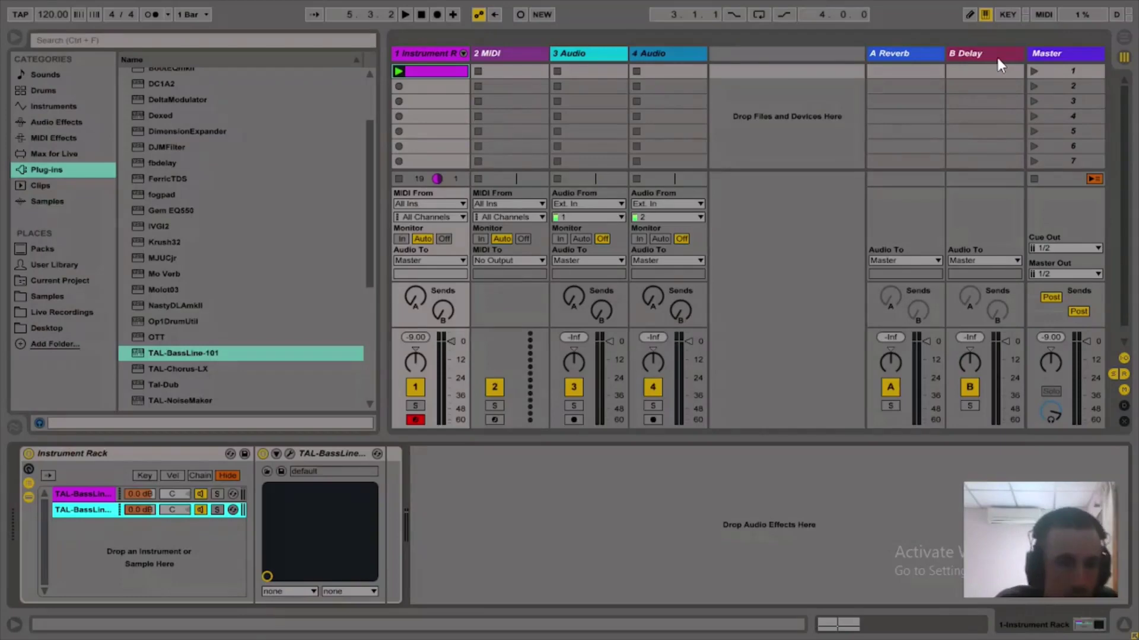
- Add an EQ Eight after the second chain's synth and make band 1 a low-cut filter at 481 Hz
left_click(76, 122)
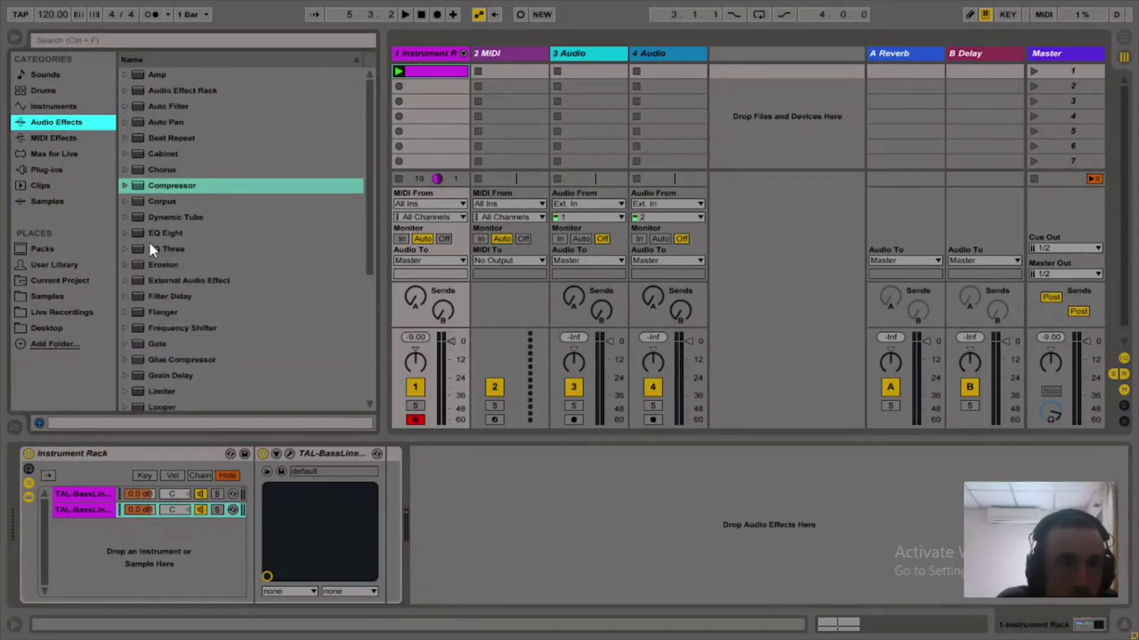
left_click_drag(153, 235, 379, 497)
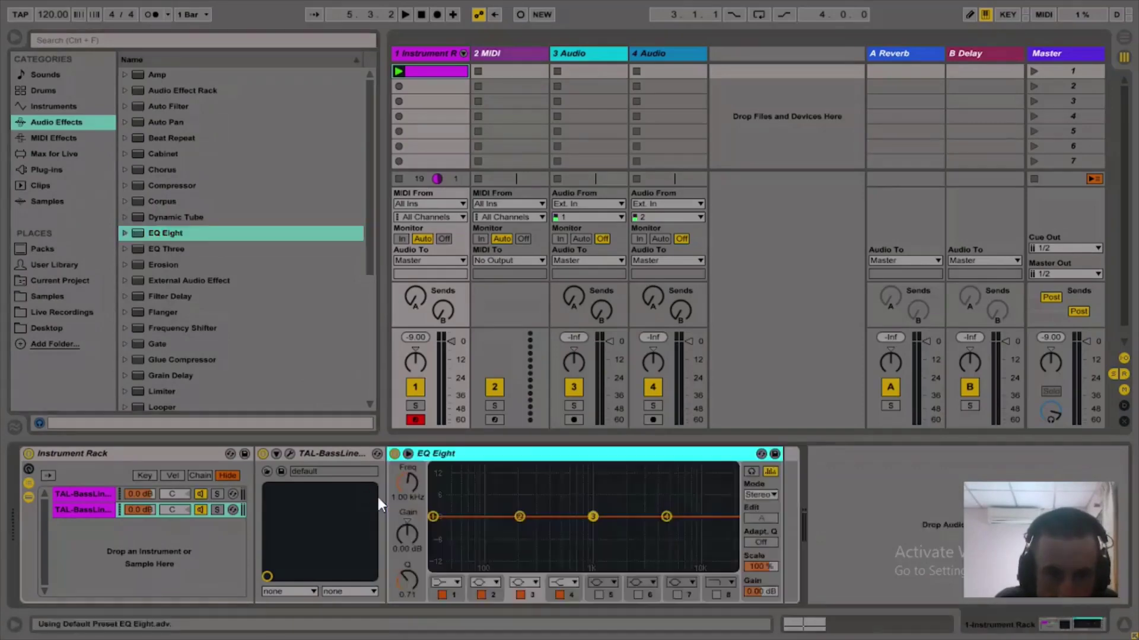
left_click(451, 581)
left_click(436, 484)
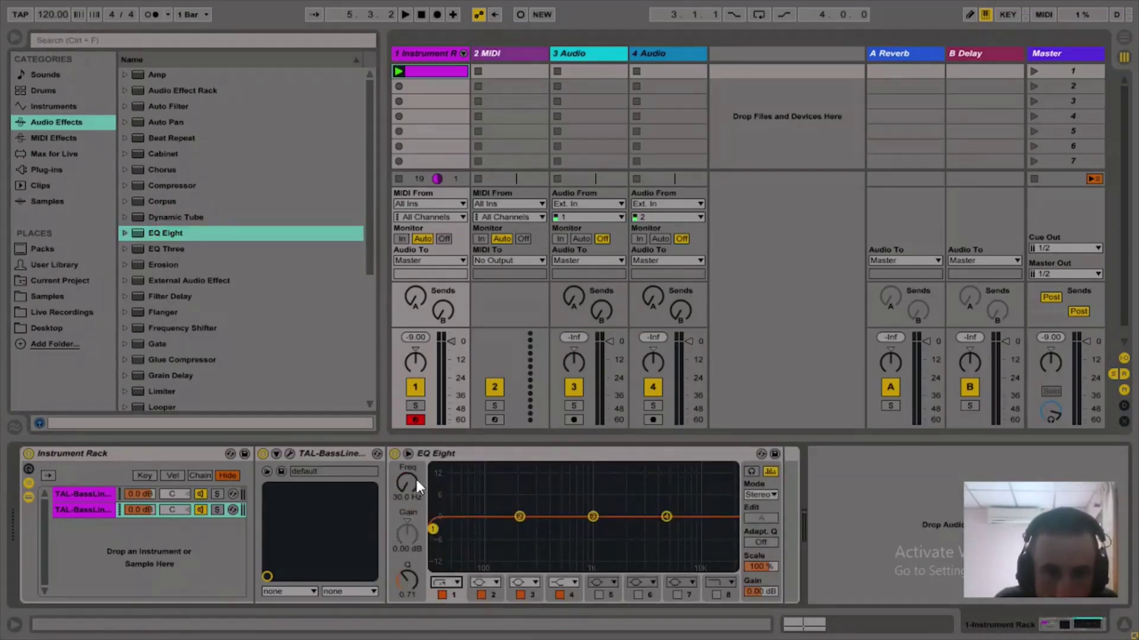
left_click_drag(415, 477, 415, 442)
- While the clip plays, lower the second synth's filter envelope amount to about 6 and fine-tune its envelope decay
key("space")
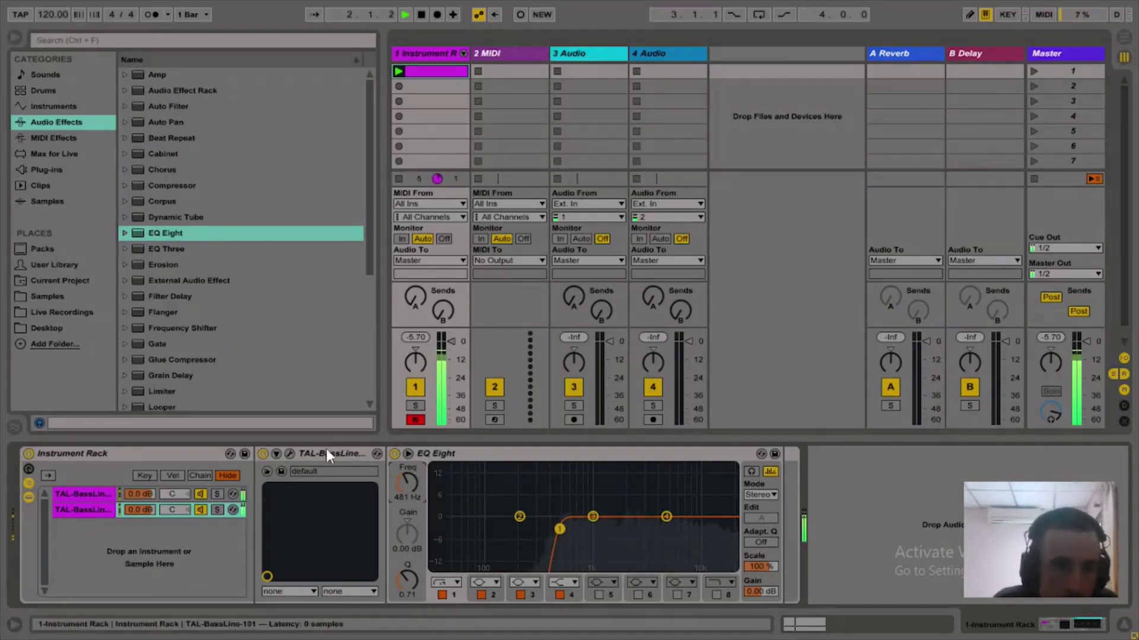
left_click(288, 453)
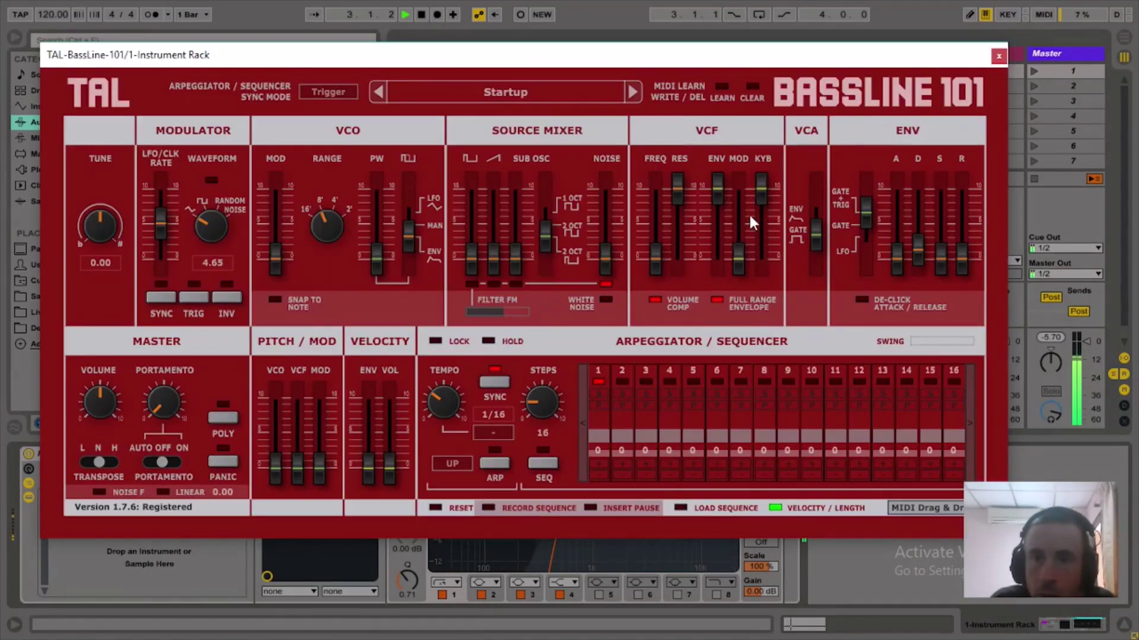
left_click_drag(711, 181, 717, 218)
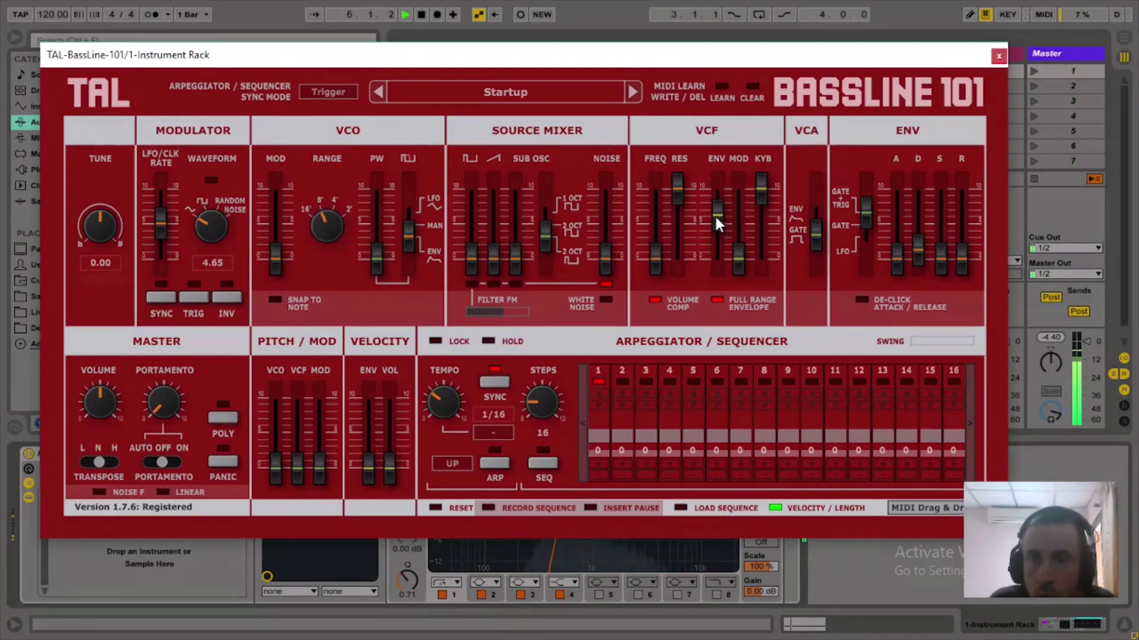
mouse_move(917, 243)
left_mouse_down()
mouse_move(913, 231)
mouse_move(914, 248)
left_mouse_up()
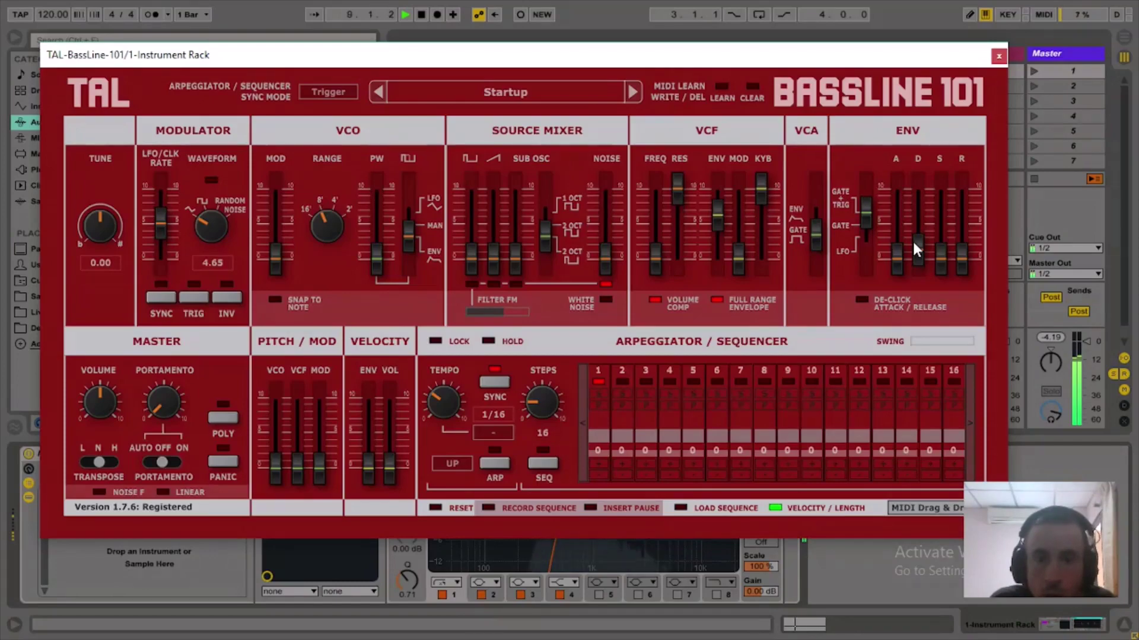
left_click(997, 57)
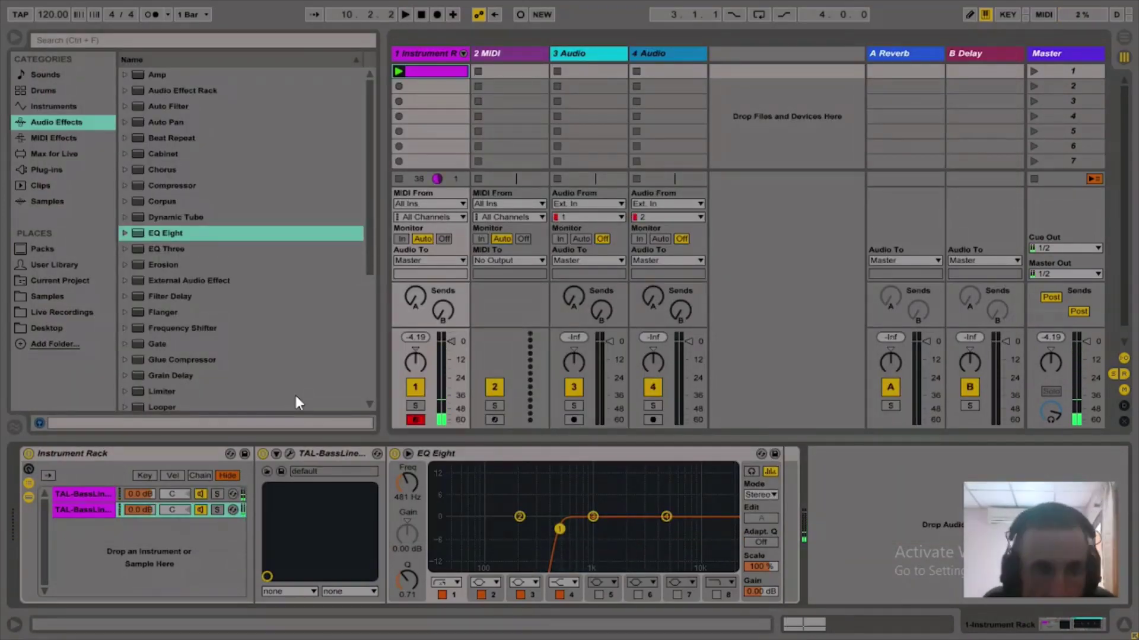
- Duplicate the rack's second TAL-BassLine-101 chain to add a third layer
left_click(96, 511)
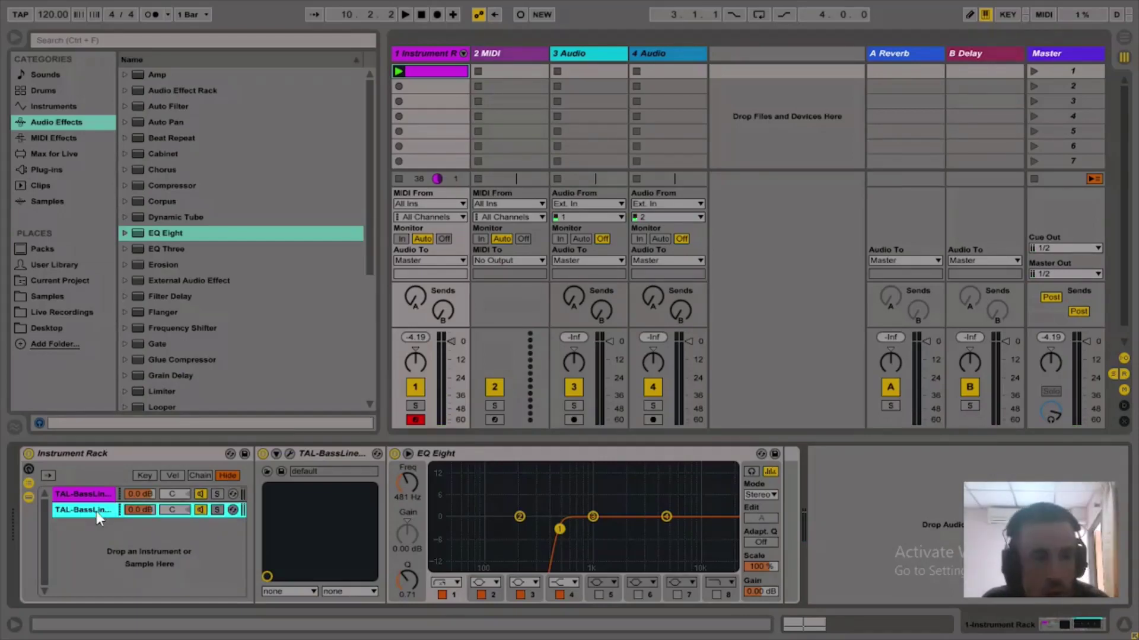
key("ctrl+d")
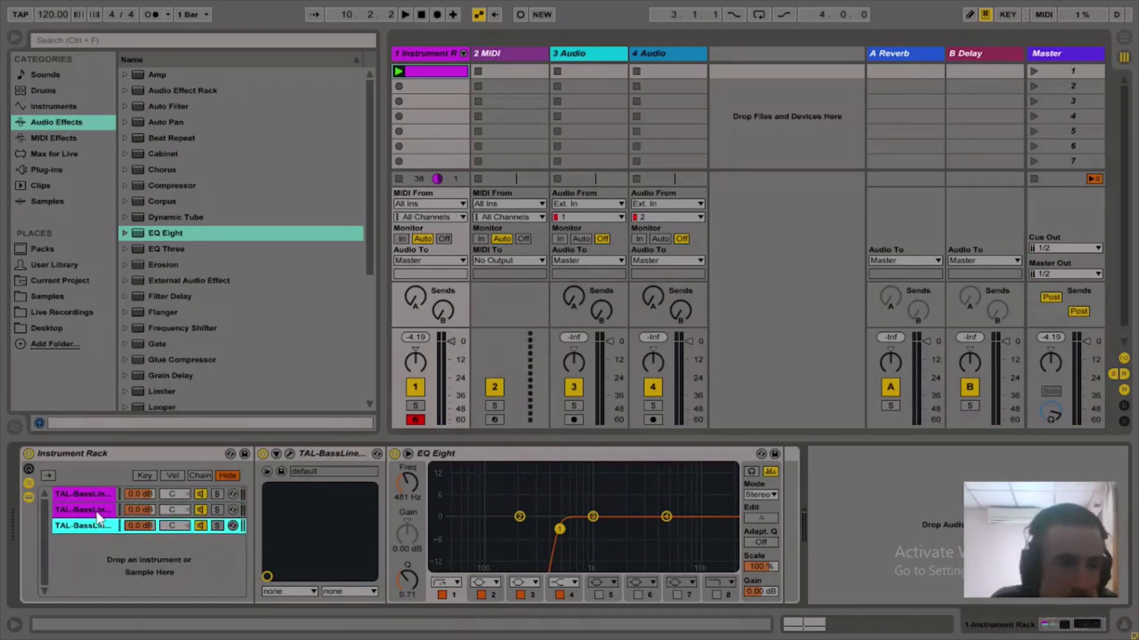
- Rename the rack's three chains, in order, as "low end", "body" and "snap"
left_click(83, 496)
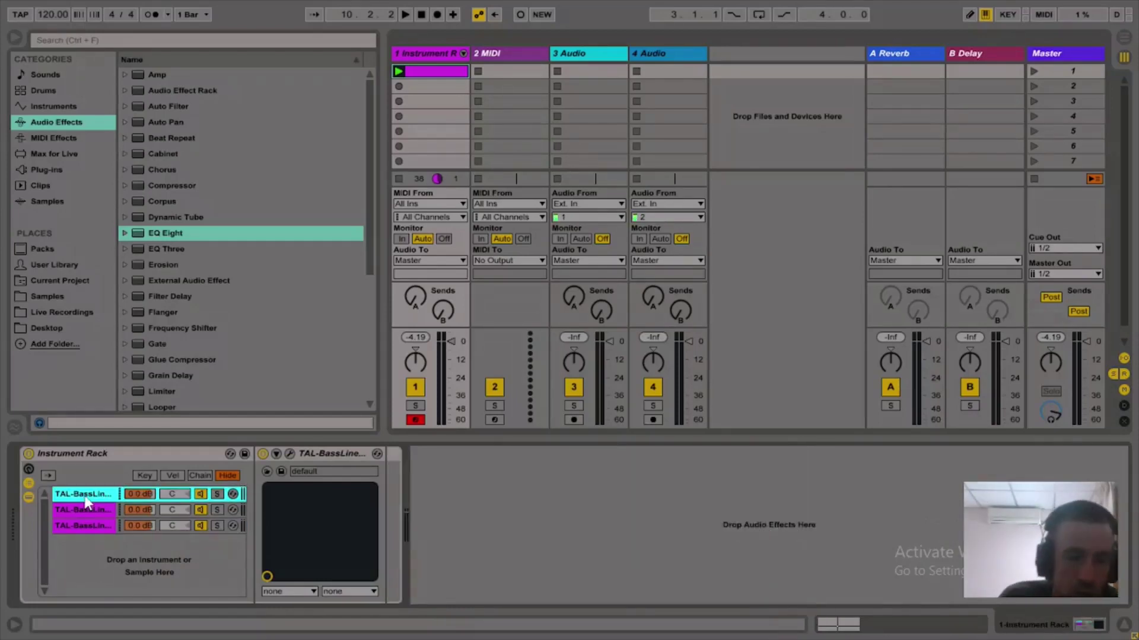
type("low end")
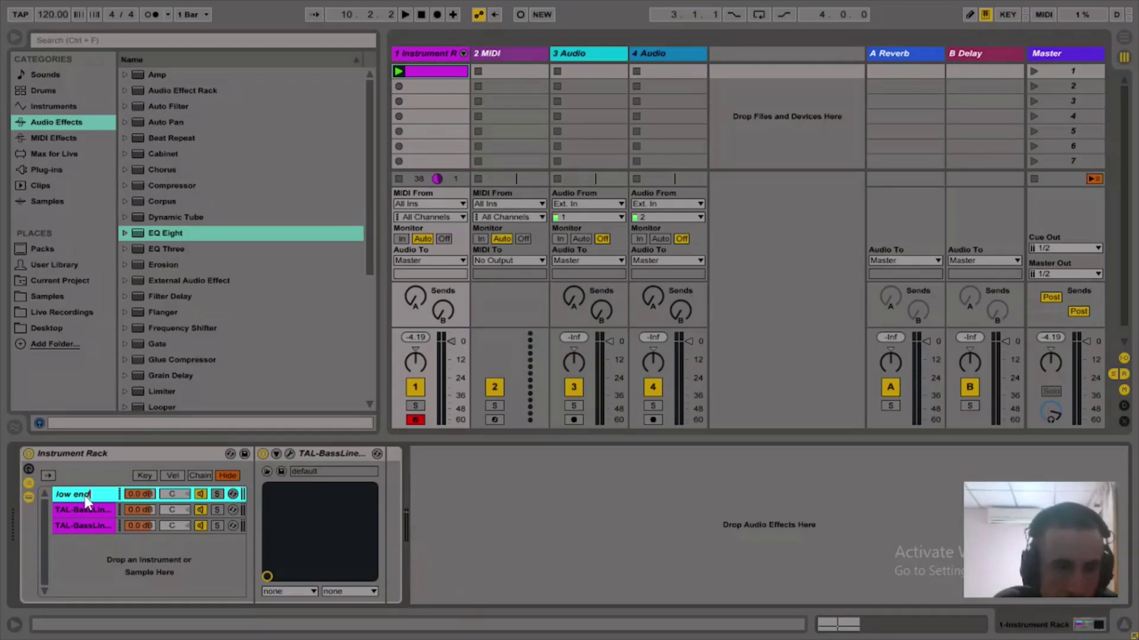
key("Return")
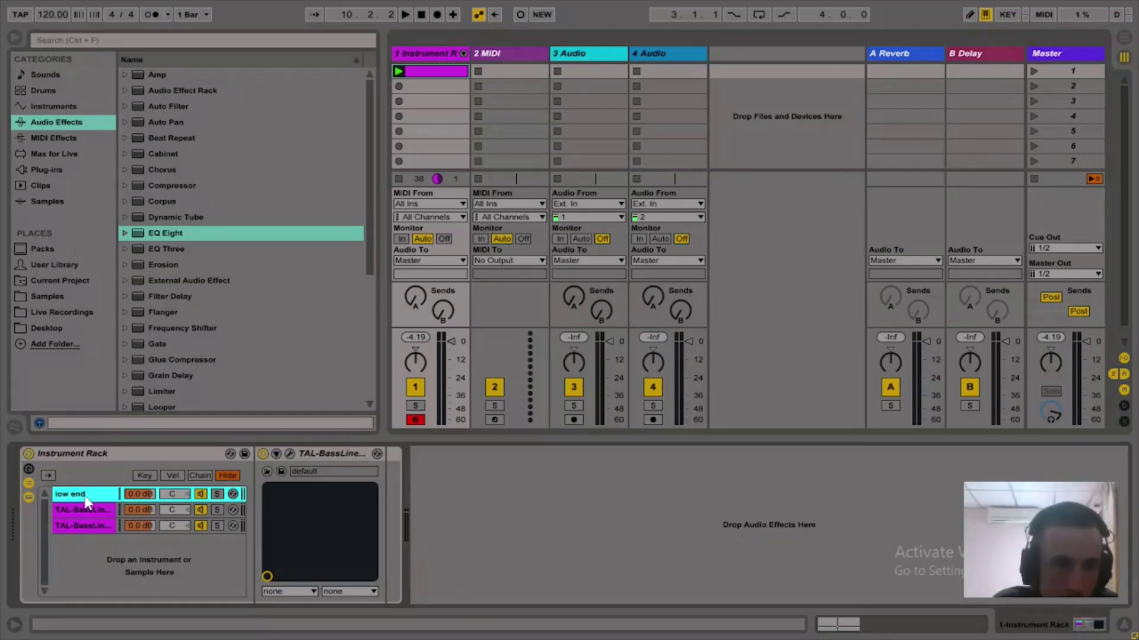
left_click(85, 509)
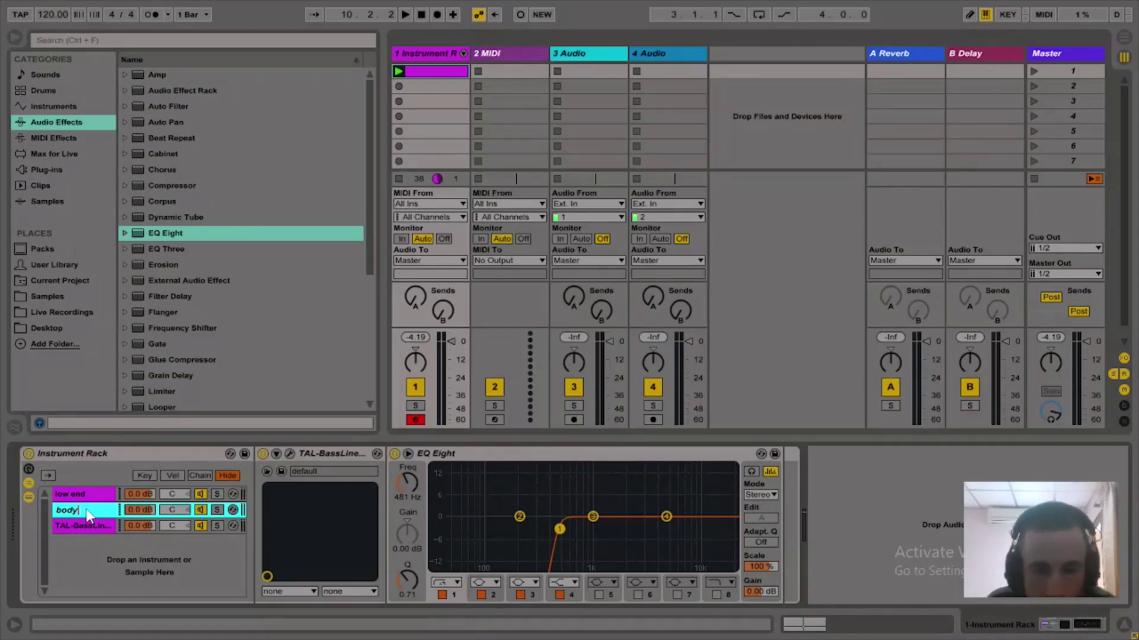
left_click(85, 526)
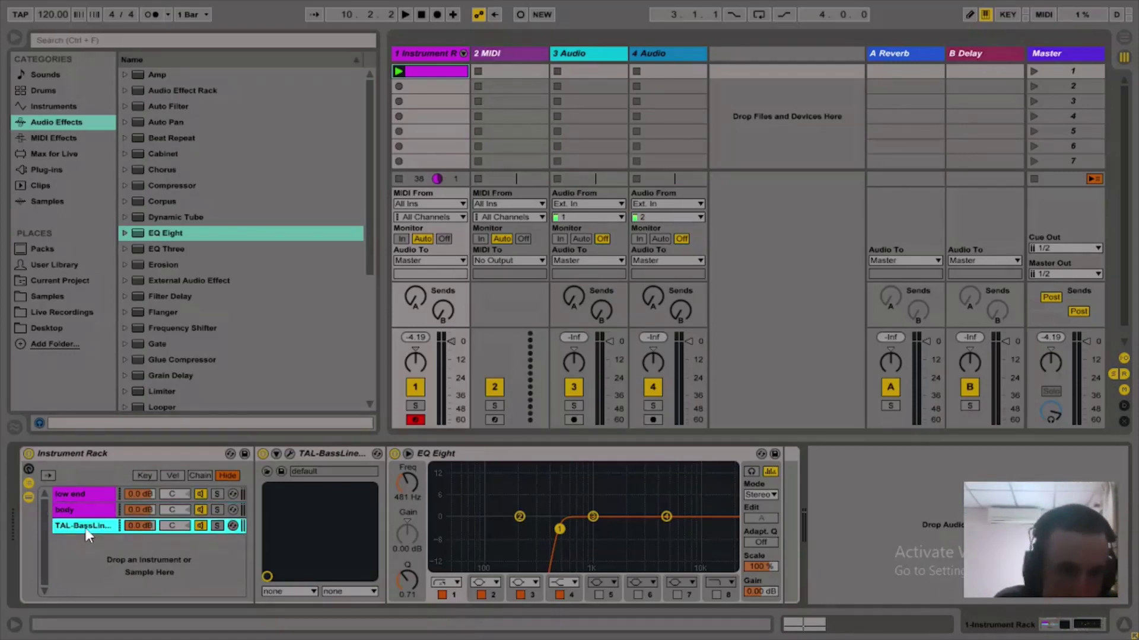
key("ctrl+r")
type("snap")
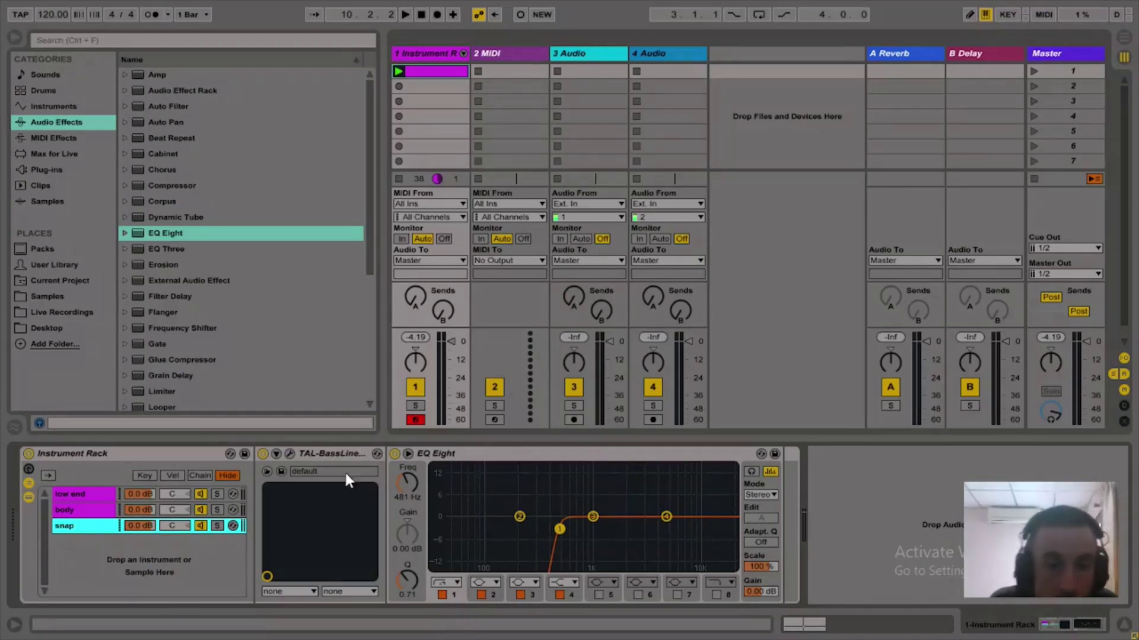
- With the clip playing, set the snap synth's filter envelope amount to maximum and shorten its envelope decay almost to zero
left_click(288, 452)
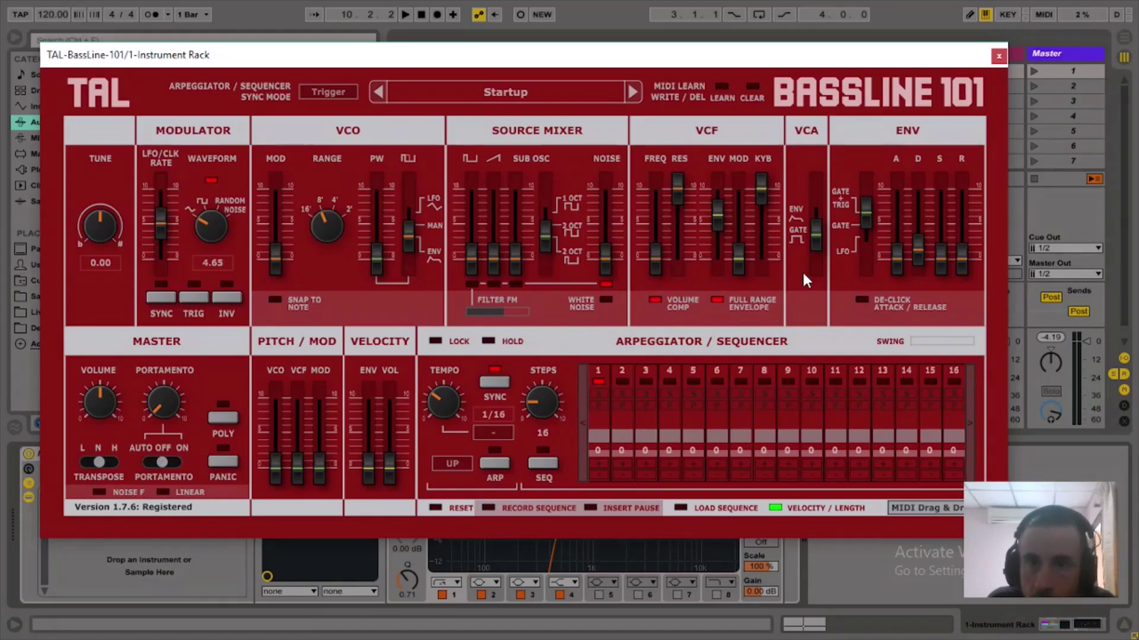
key("space")
left_click_drag(712, 223, 709, 151)
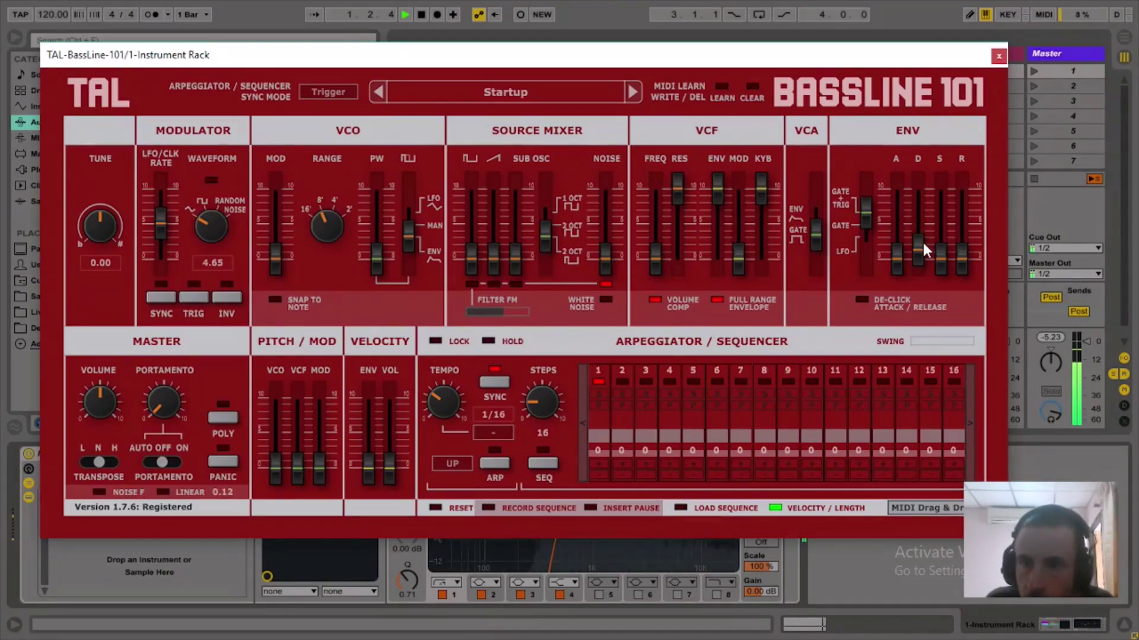
left_click_drag(920, 240, 923, 250)
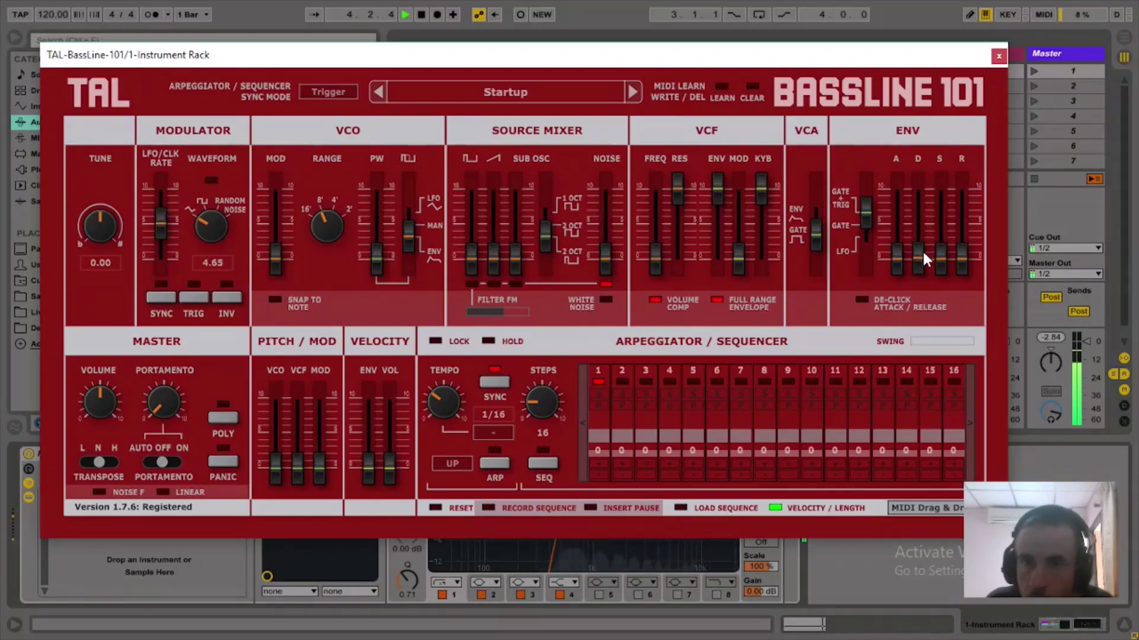
- Switch the snap synth's VCA to ENV, remove its Filter FM, raise the filter cutoff to about mid-range, and stop playback
left_click_drag(817, 236, 816, 168)
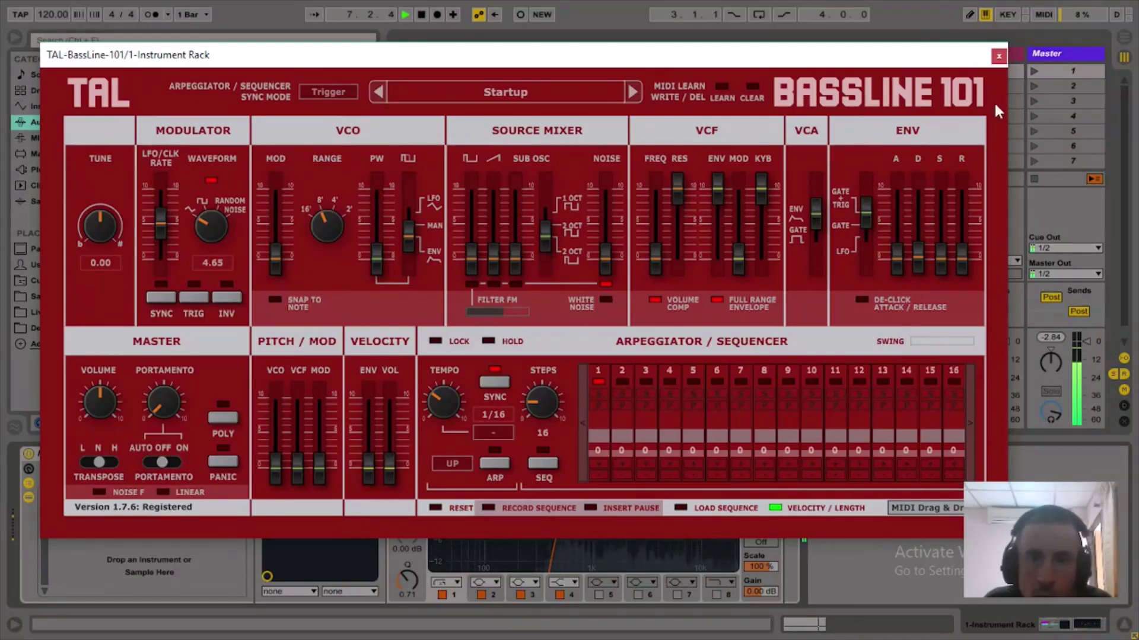
mouse_move(501, 311)
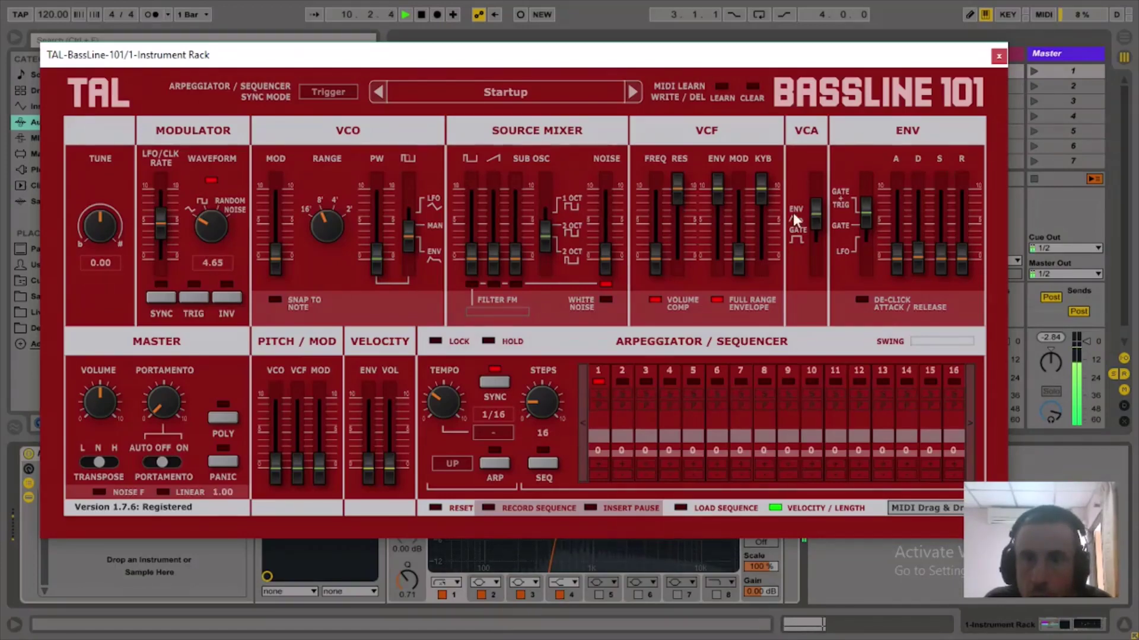
mouse_move(714, 231)
left_click_drag(657, 253, 648, 204)
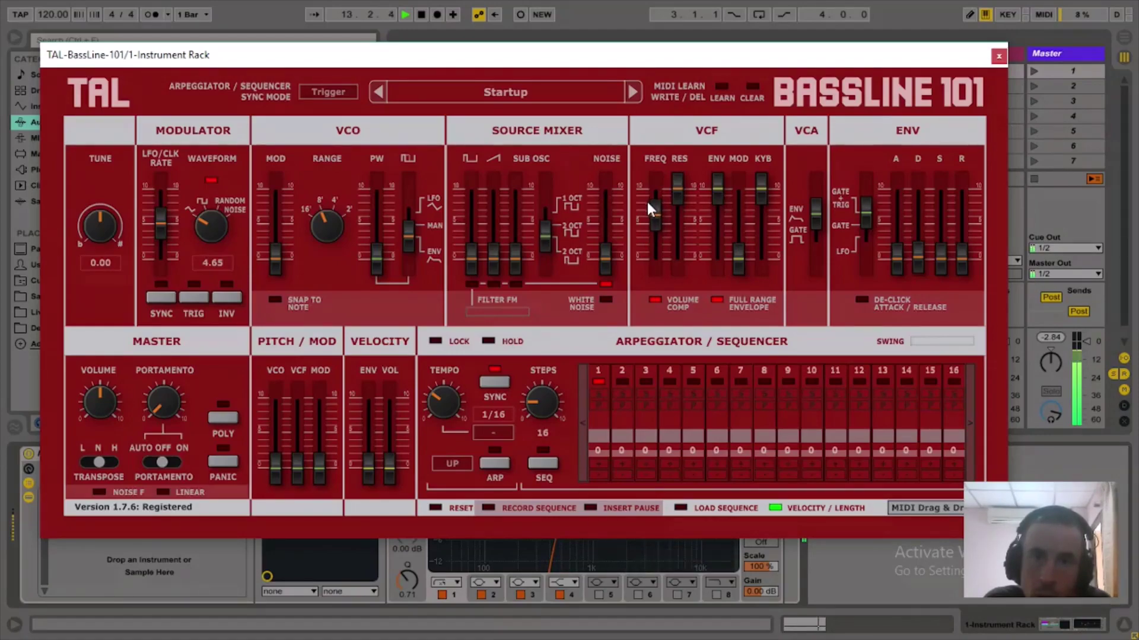
left_click(999, 57)
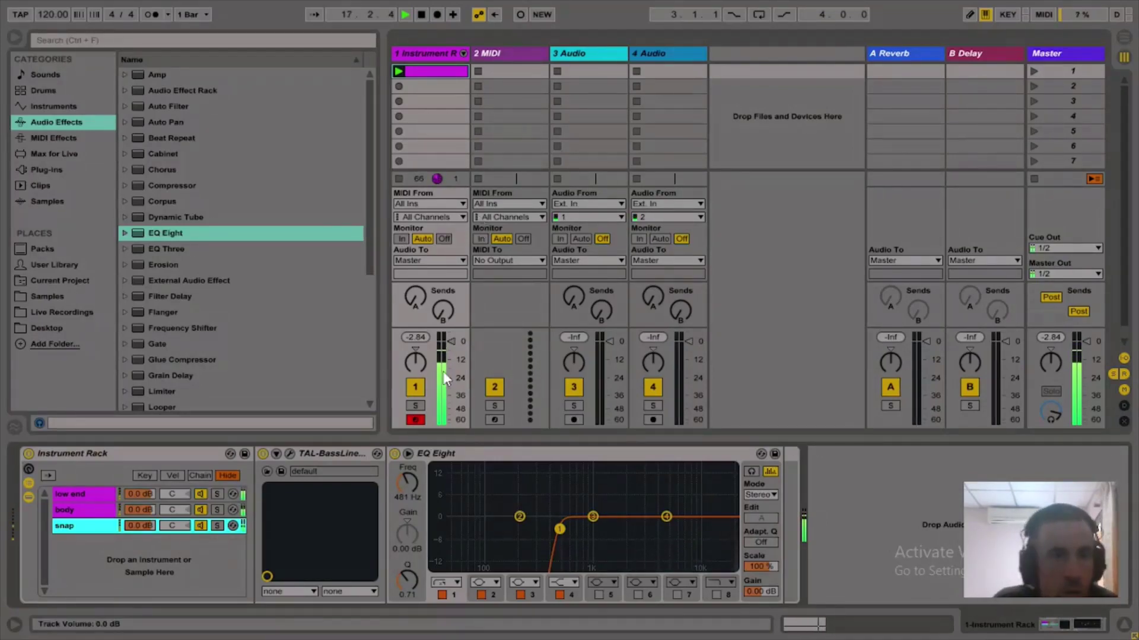
key("space")
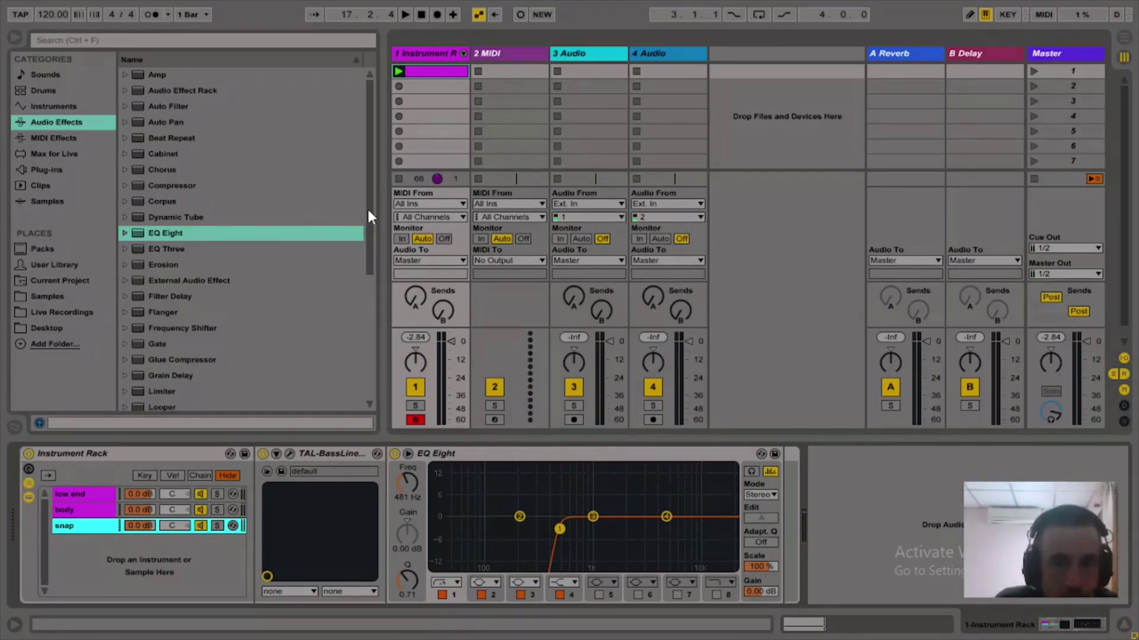
- Add Multiband Dynamics after the Instrument Rack and load its Flatline preset, auditioning Car stereo first while the clip plays
left_click_drag(368, 209, 366, 275)
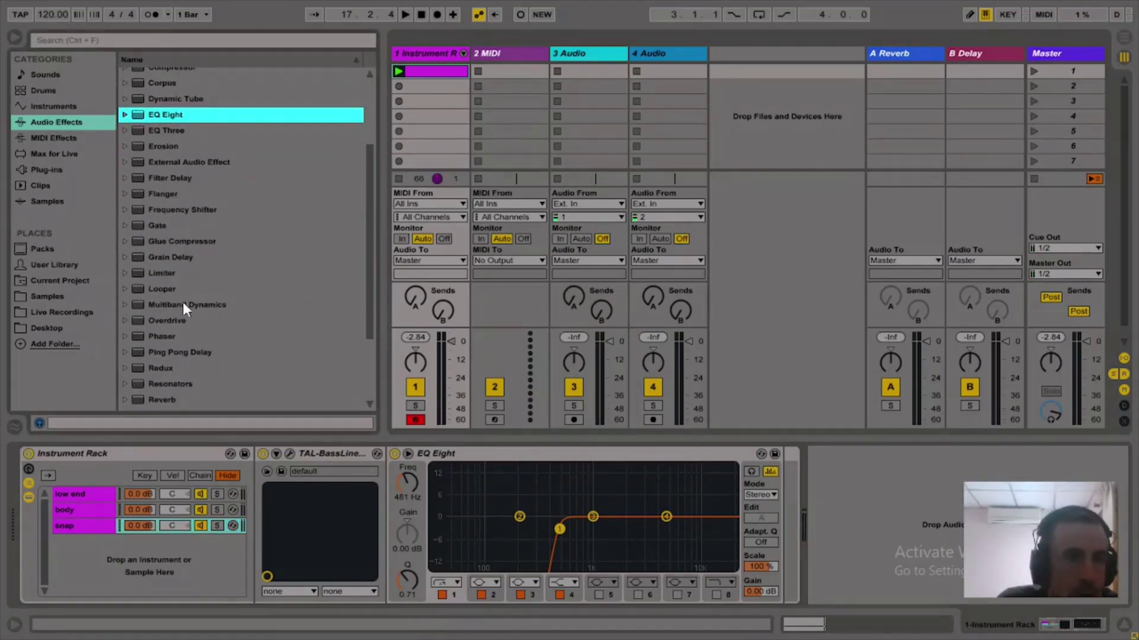
left_click_drag(140, 304, 938, 530)
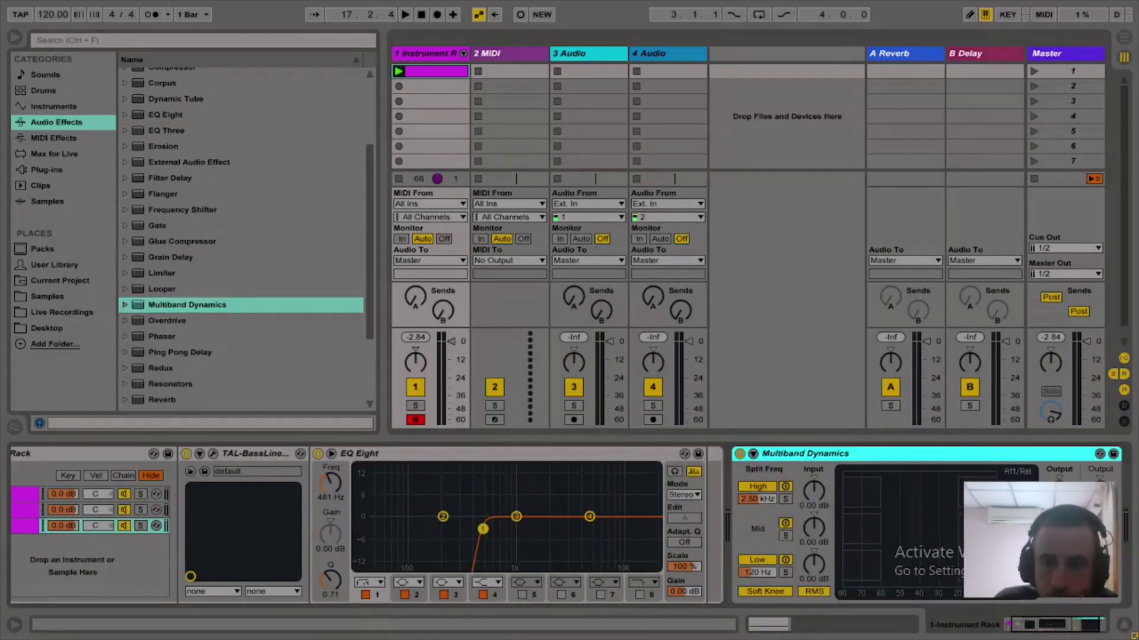
left_click(1099, 454)
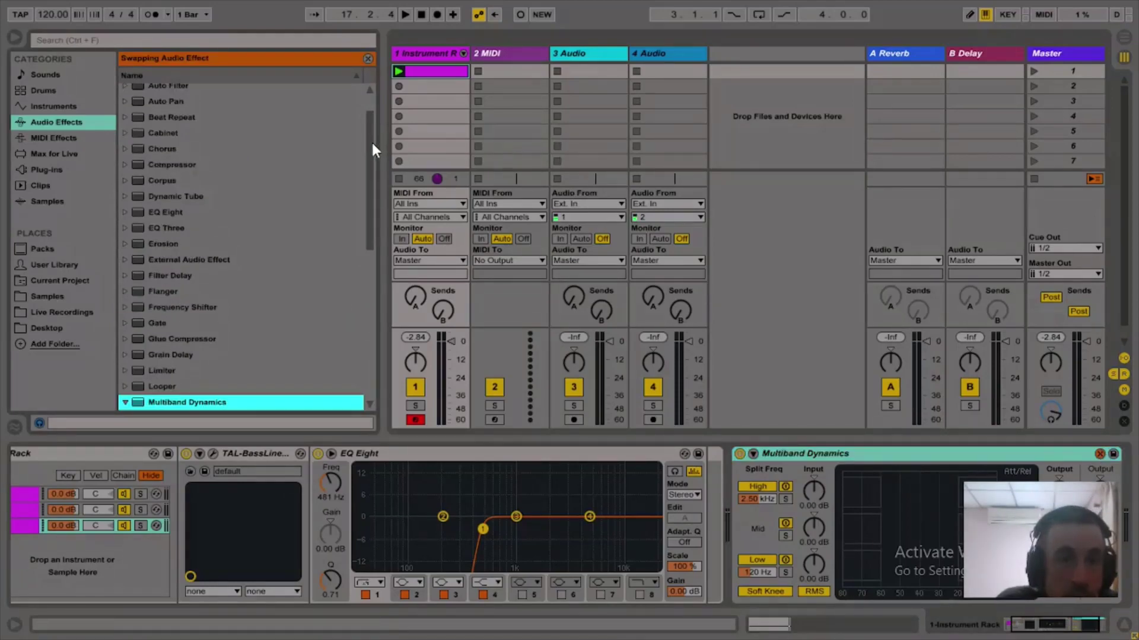
left_click_drag(371, 145, 371, 243)
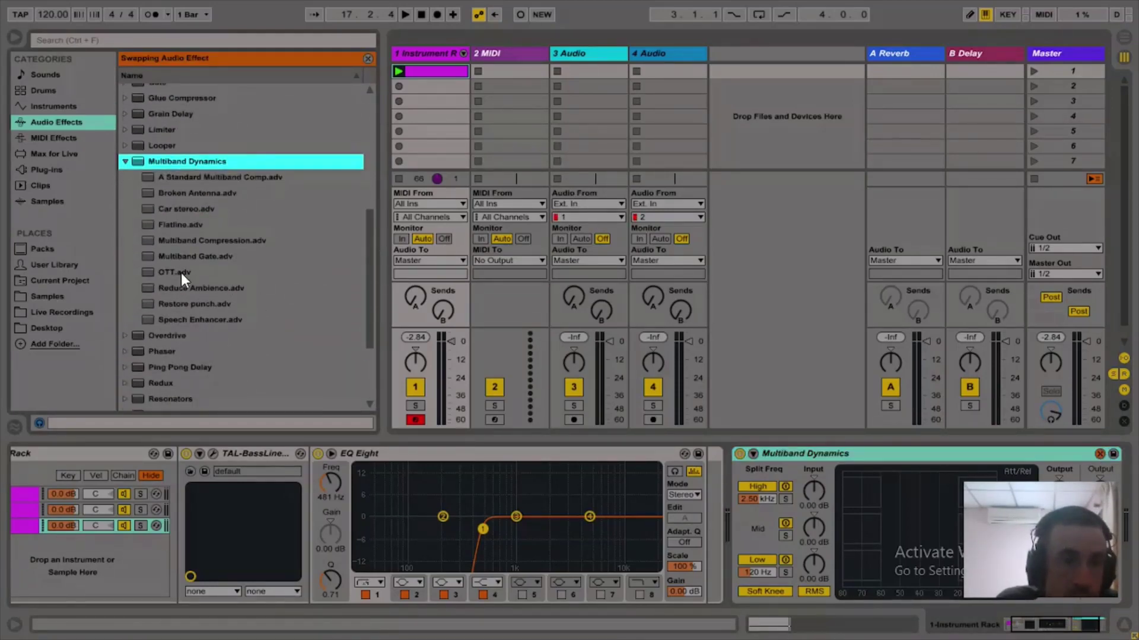
double_click(175, 209)
key("space")
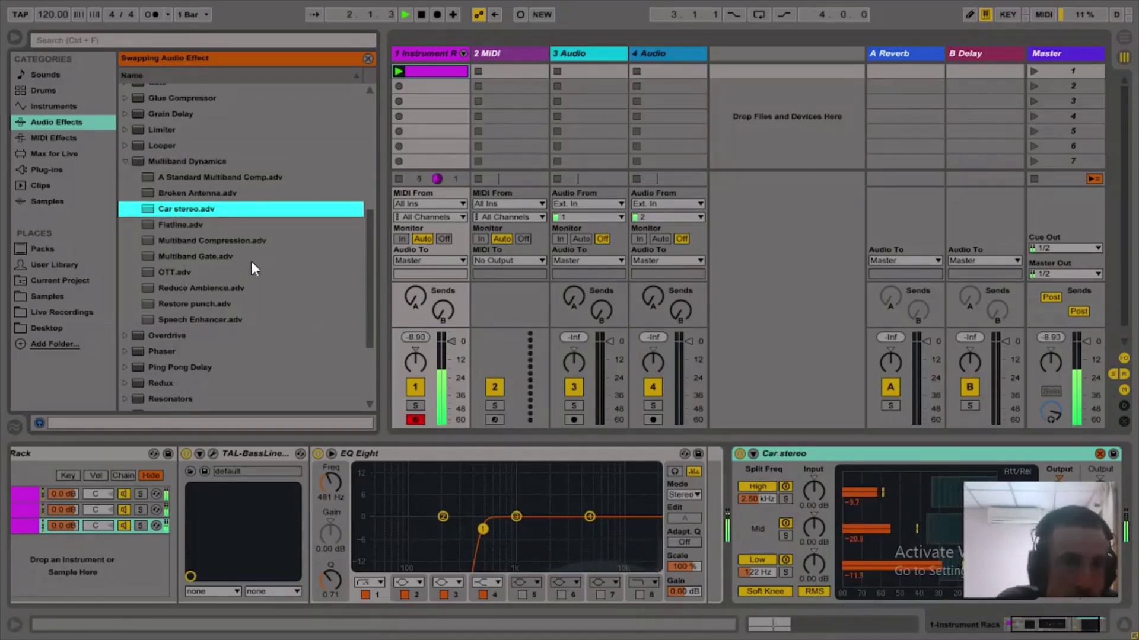
double_click(200, 226)
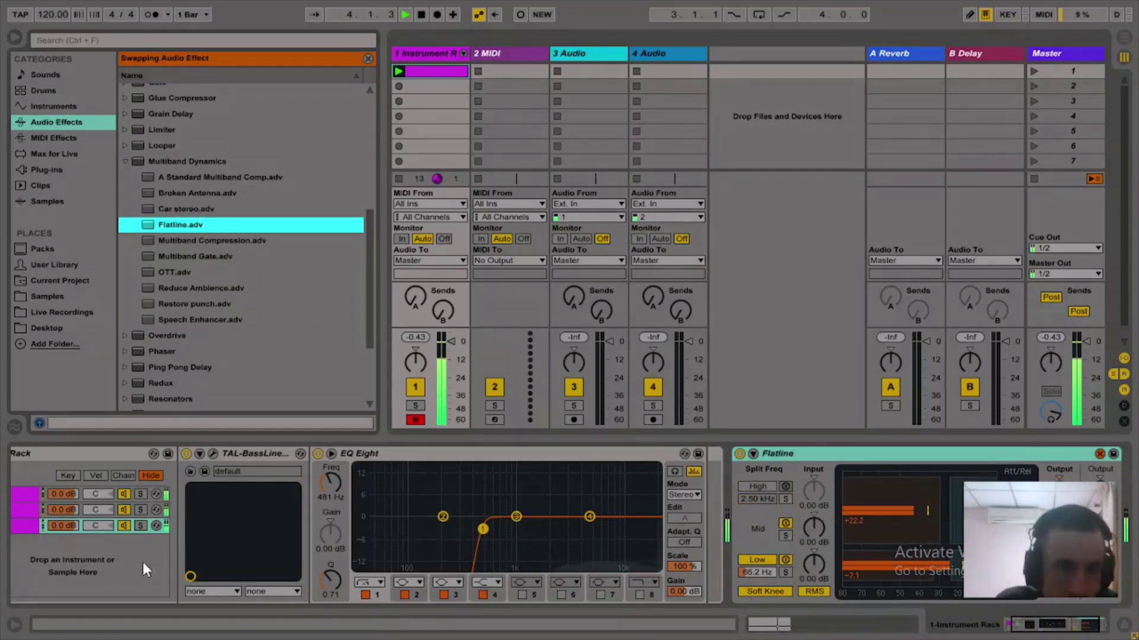
- Lower the snap synth's filter cutoff slightly and its filter envelope amount to about 4, and close its editor
left_click(212, 455)
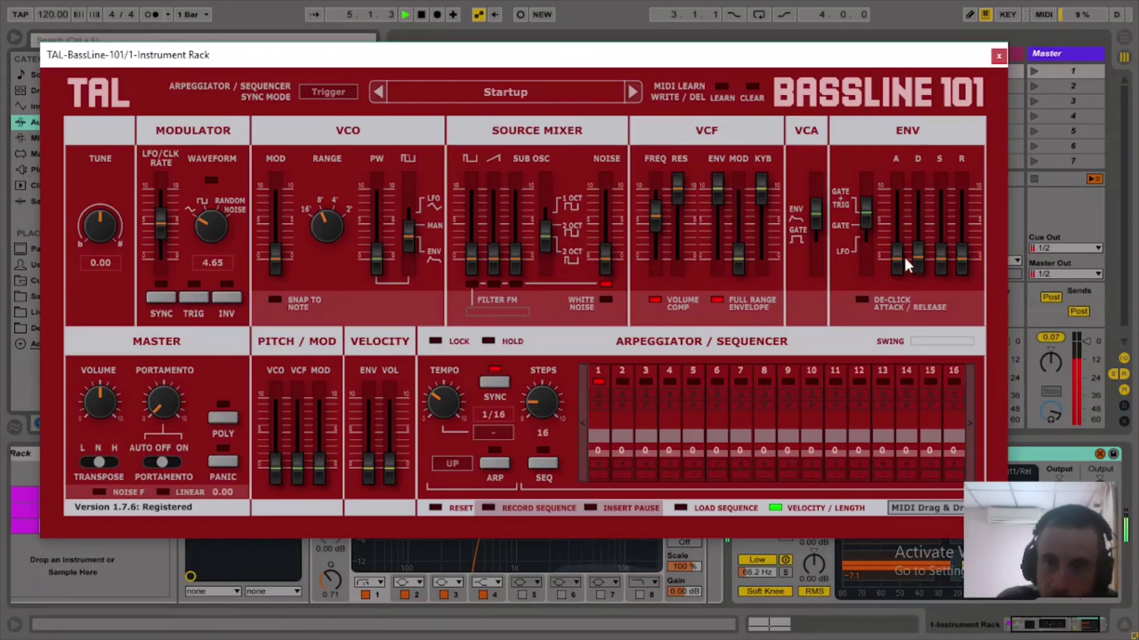
mouse_move(663, 210)
left_mouse_down()
mouse_move(664, 260)
mouse_move(657, 207)
left_mouse_up()
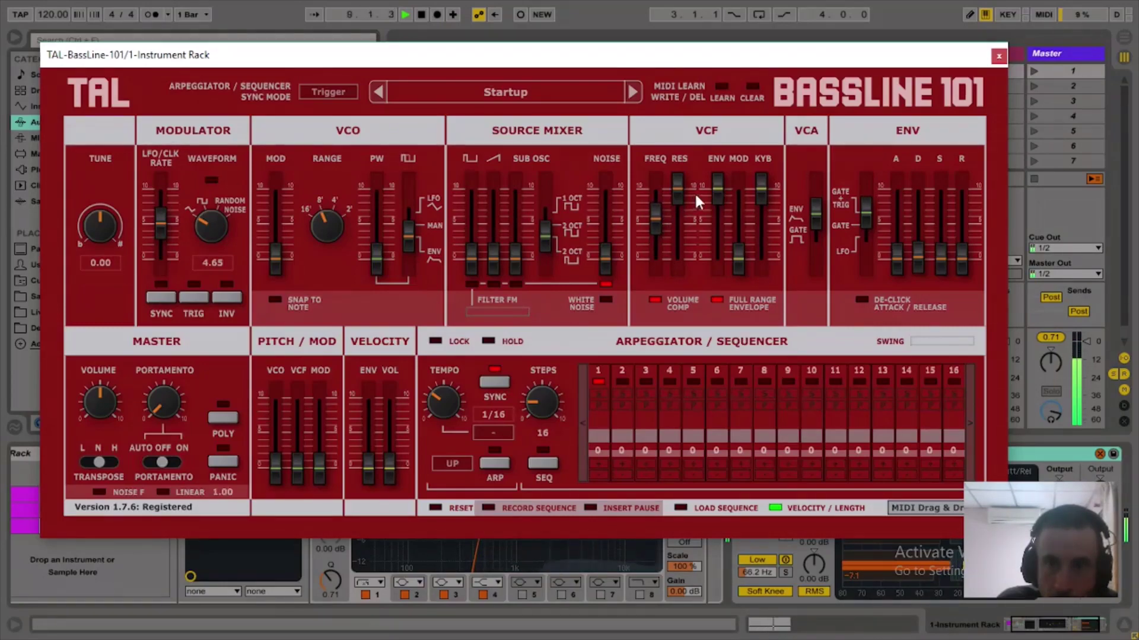
left_click_drag(716, 190, 717, 240)
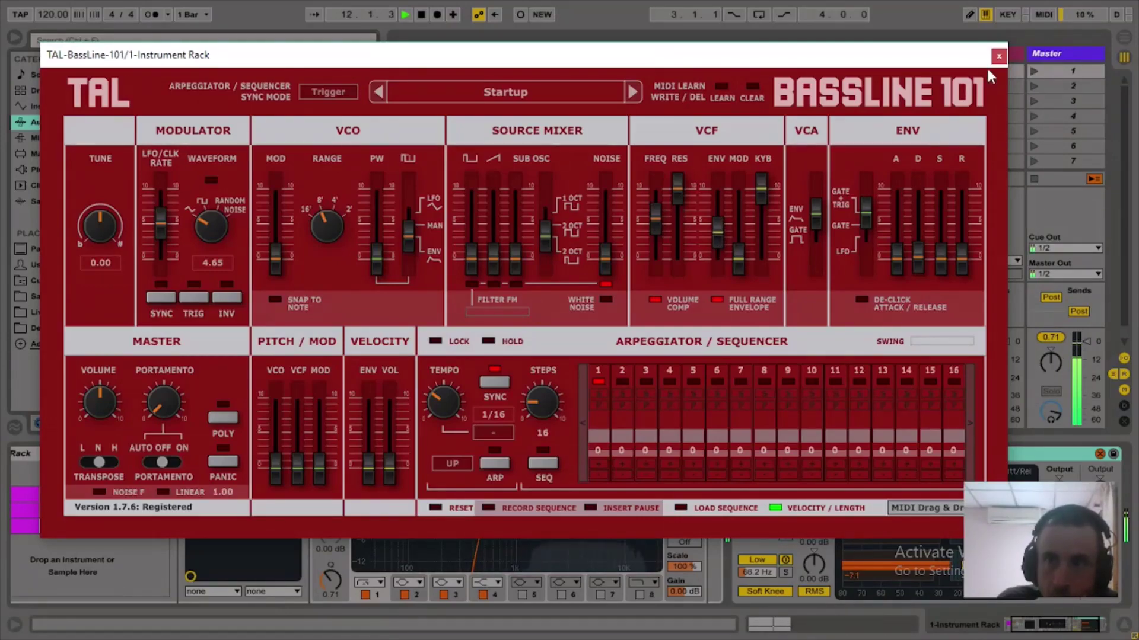
left_click(998, 56)
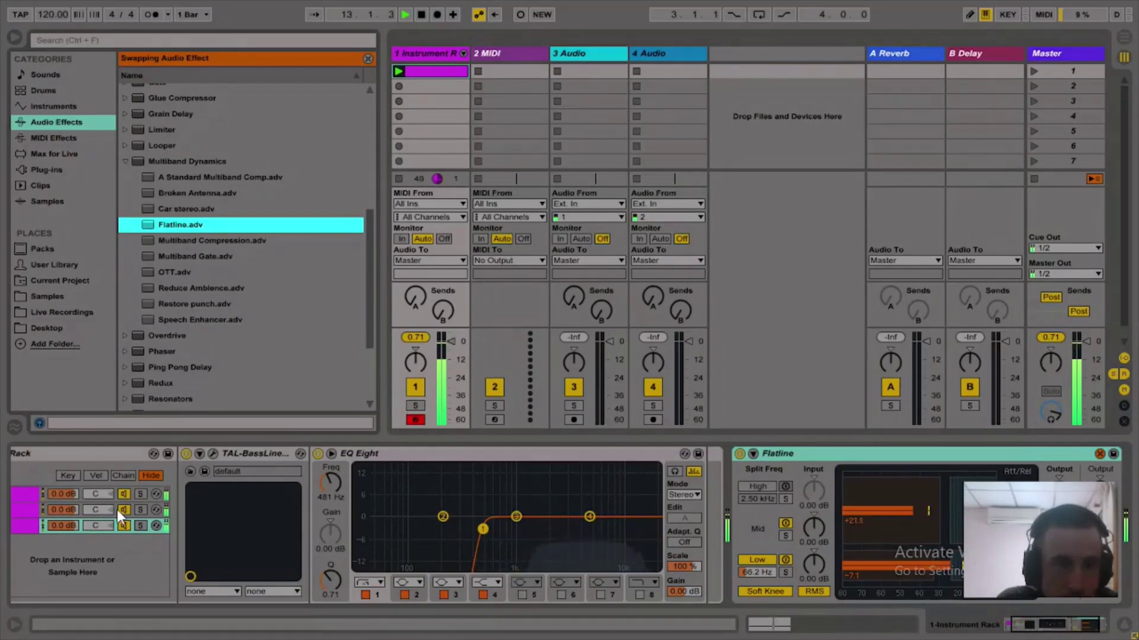
- Lower the snap chain's volume in the rack to -33.0 dB
left_click(54, 527)
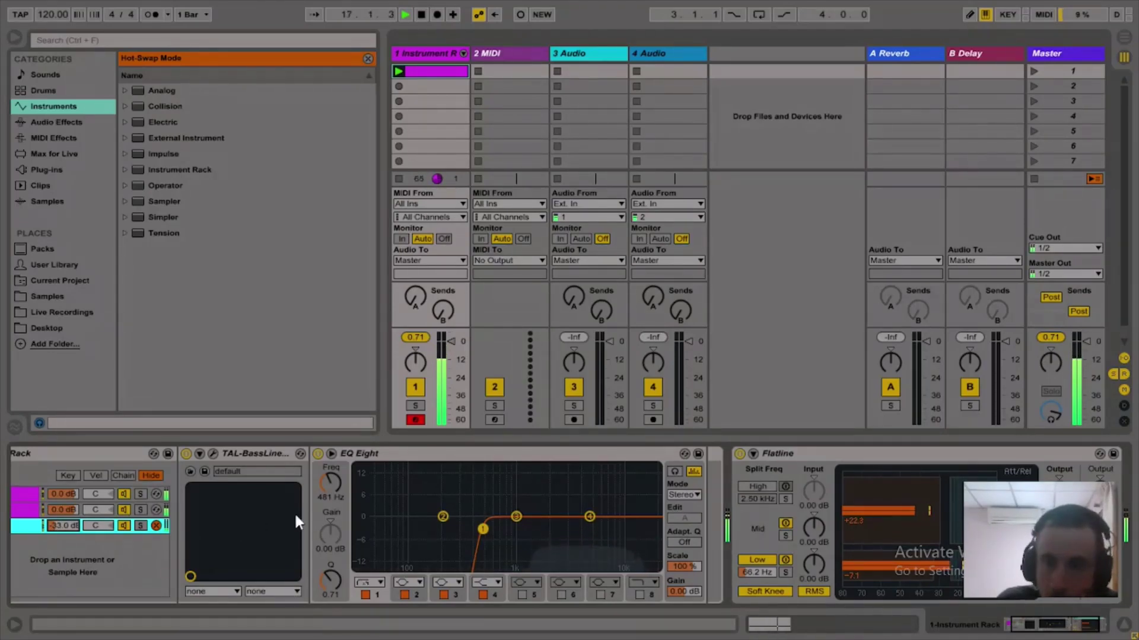
left_click(124, 526)
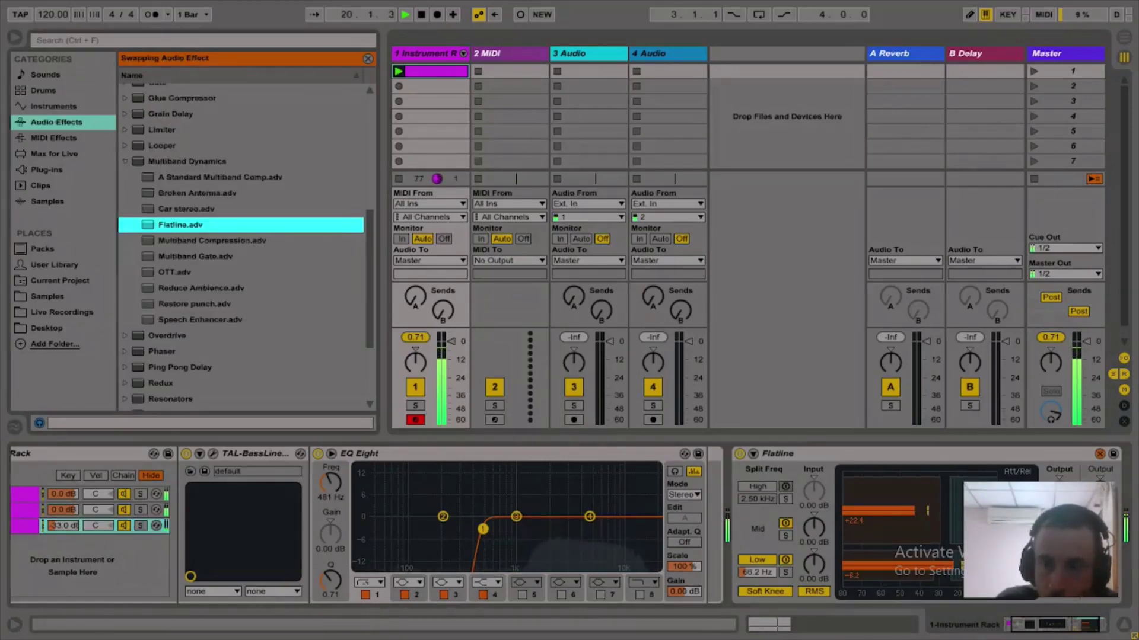
left_click(1100, 454)
- Set Flatline's Amount to 77%, stop playback and leave preset hot-swapping
left_click(1022, 624)
key("space")
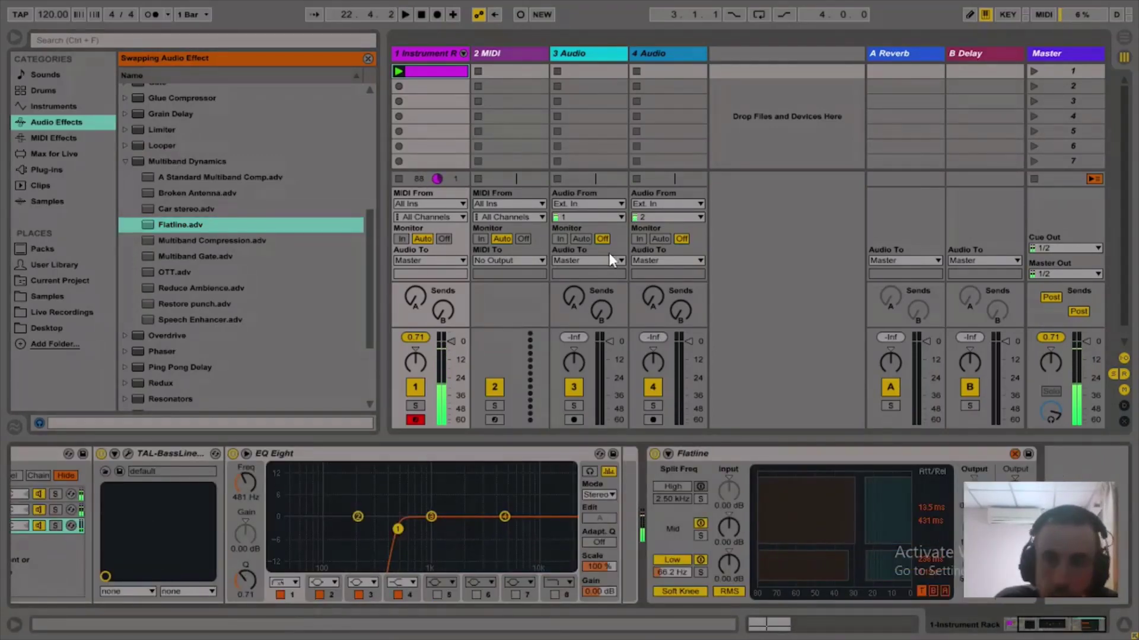
left_click(1013, 454)
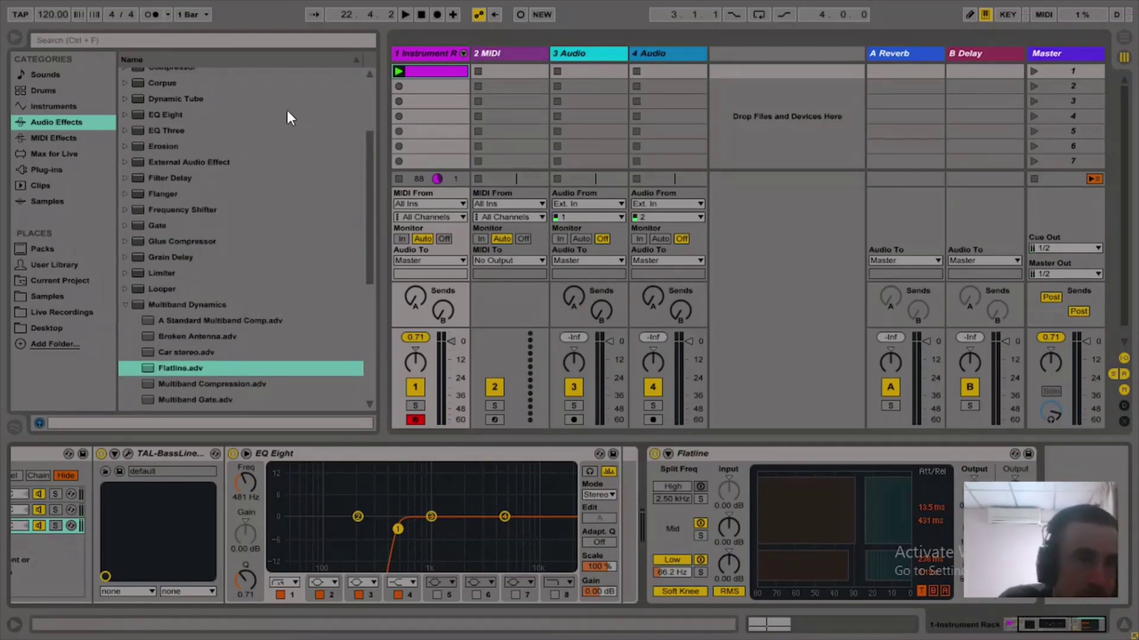
- Try a cut of about 5 dB at 198 Hz with Q 1.93 on an added EQ Eight after Flatline, and delete that EQ
double_click(183, 115)
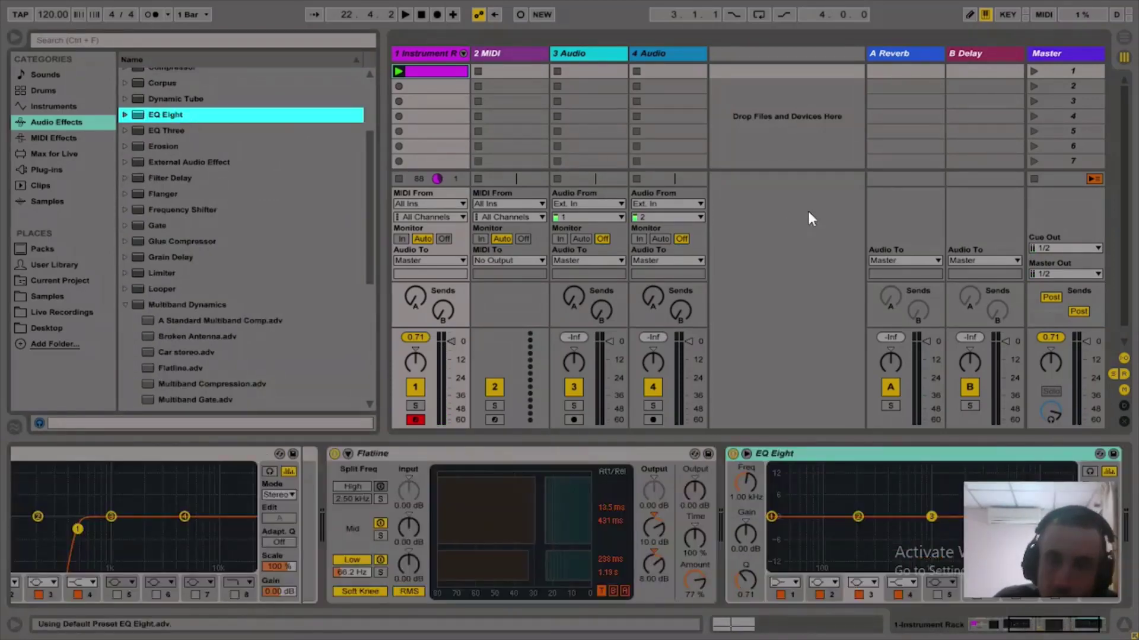
key("space")
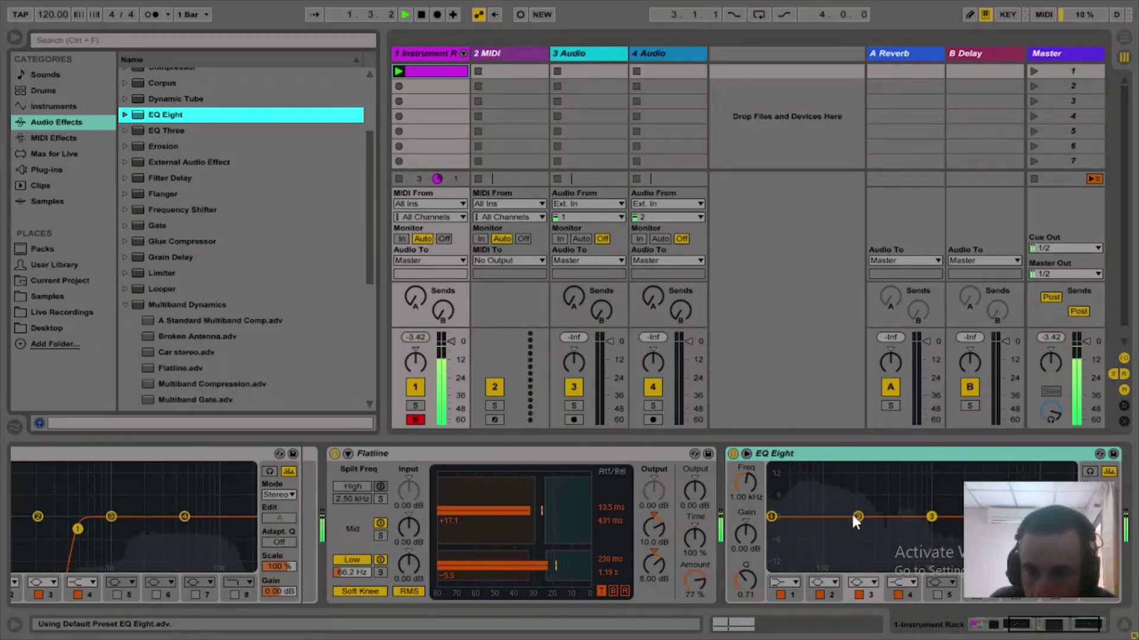
mouse_move(858, 517)
left_mouse_down()
mouse_move(821, 554)
mouse_move(823, 477)
mouse_move(848, 475)
mouse_move(797, 476)
mouse_move(787, 544)
mouse_move(934, 561)
mouse_move(792, 558)
mouse_move(837, 557)
mouse_move(798, 554)
mouse_move(803, 478)
mouse_move(802, 515)
mouse_move(781, 536)
mouse_move(862, 551)
mouse_move(857, 482)
mouse_move(857, 534)
left_mouse_up()
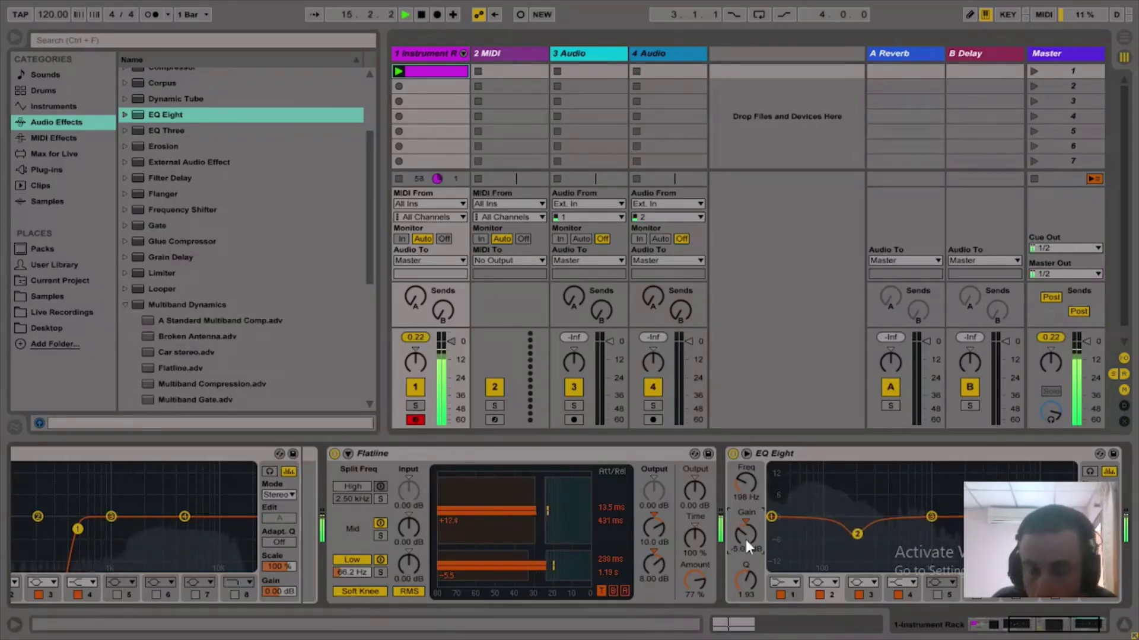
left_click(785, 452)
key("Delete")
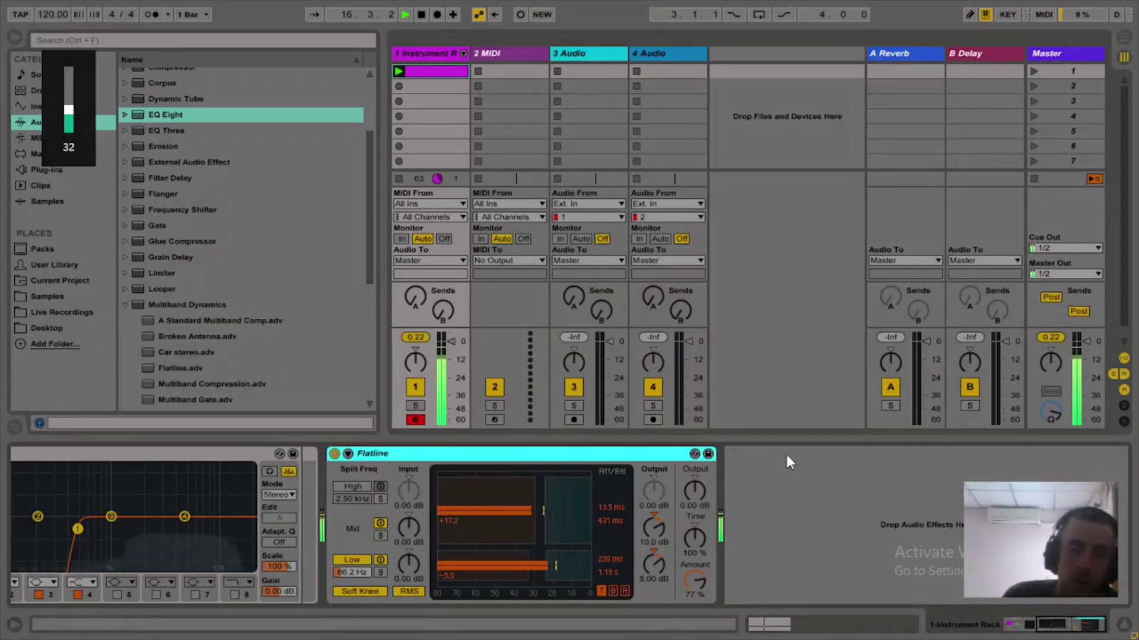
- Raise the computer's playback volume by several increments while the kick plays
key("XF86AudioRaiseVolume")
key("XF86AudioRaiseVolume")
key("XF86AudioRaiseVolume")
key("XF86AudioRaiseVolume")
key("XF86AudioRaiseVolume")
key("XF86AudioRaiseVolume")
key("XF86AudioRaiseVolume")
key("XF86AudioRaiseVolume")
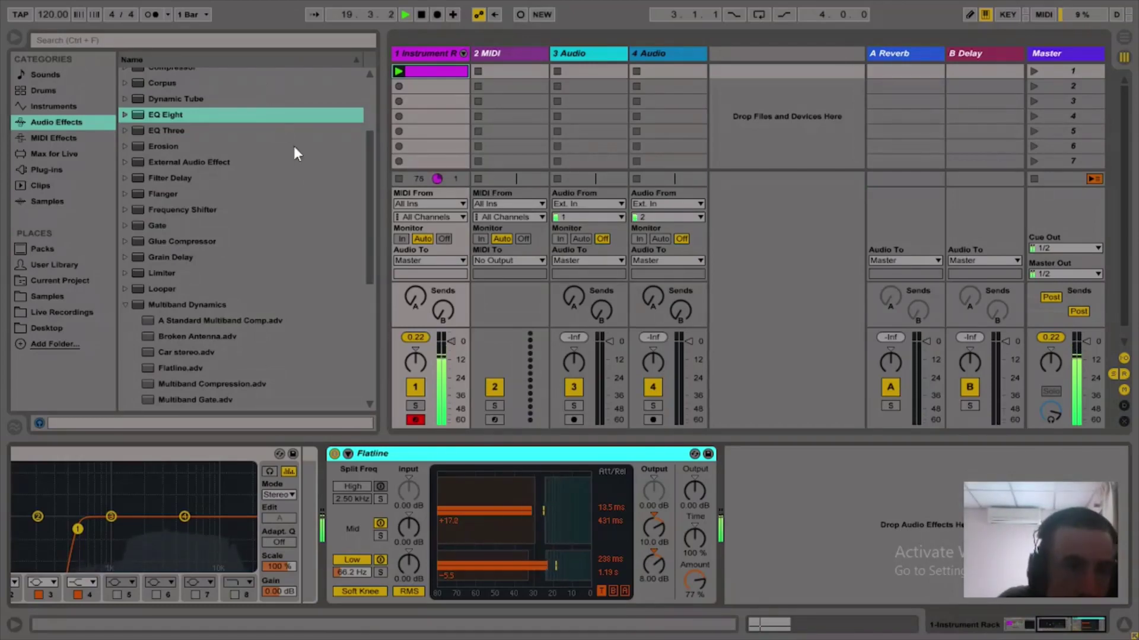
- Add the Dynamic Tube preset Broken Tube after Flatline, swap it for Discreet Beat Dirt and leave hot-swapping
left_click_drag(368, 199, 347, 106)
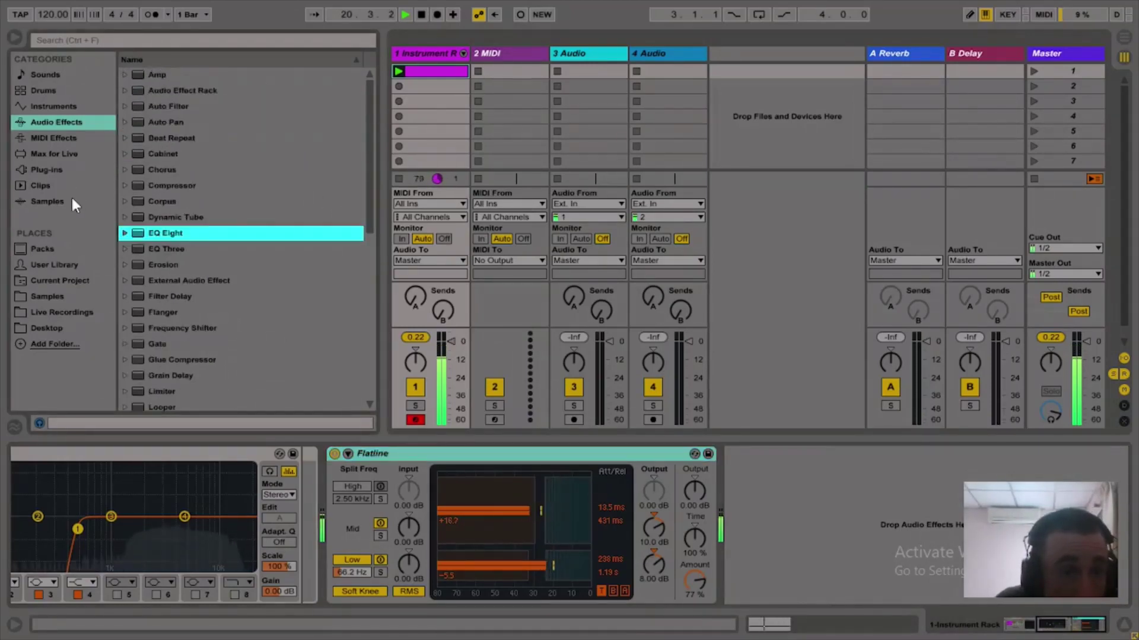
left_click(129, 218)
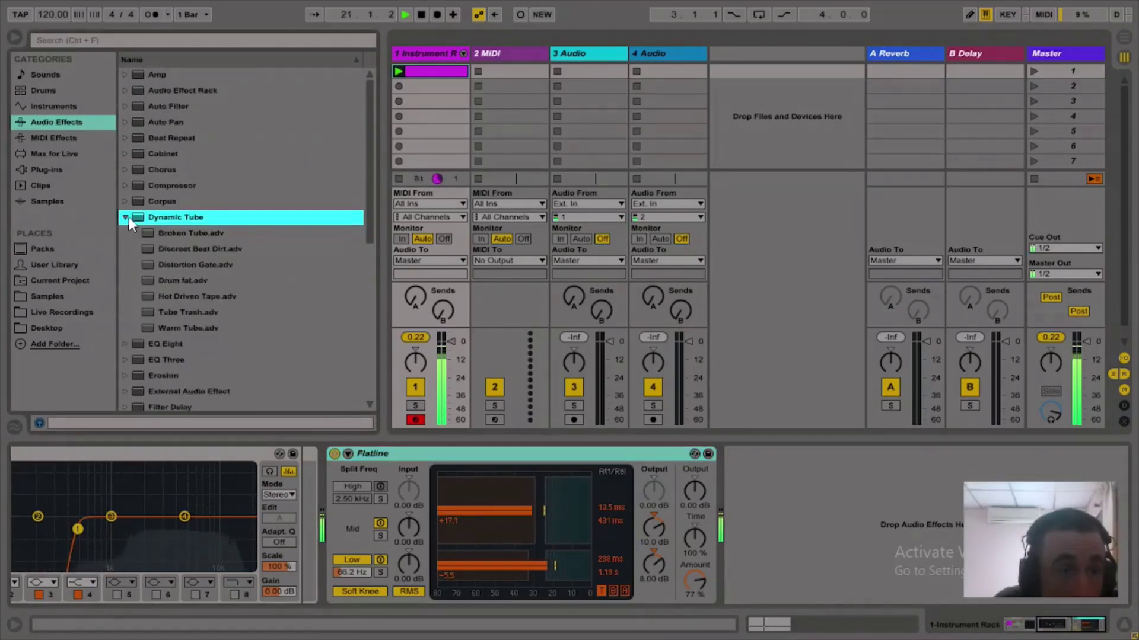
double_click(187, 236)
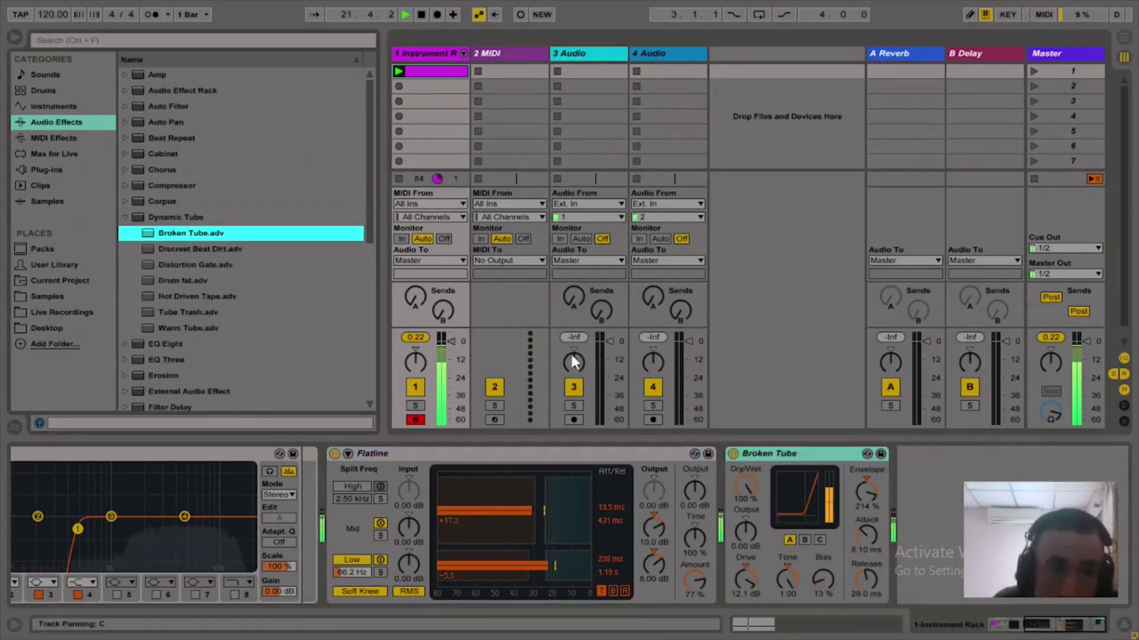
left_click(867, 454)
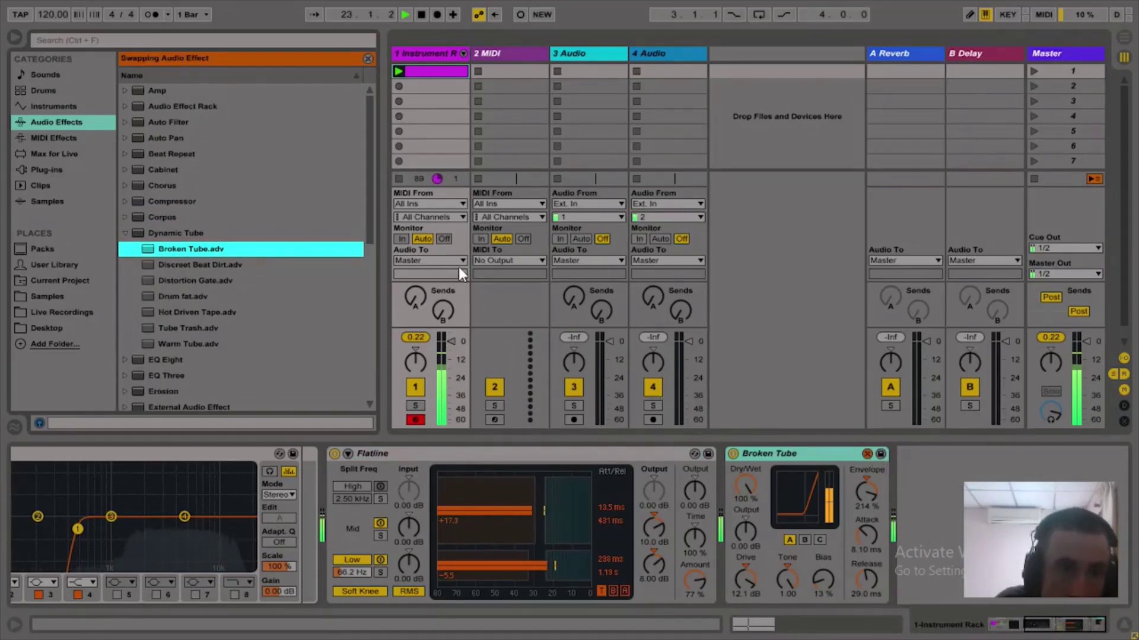
double_click(239, 265)
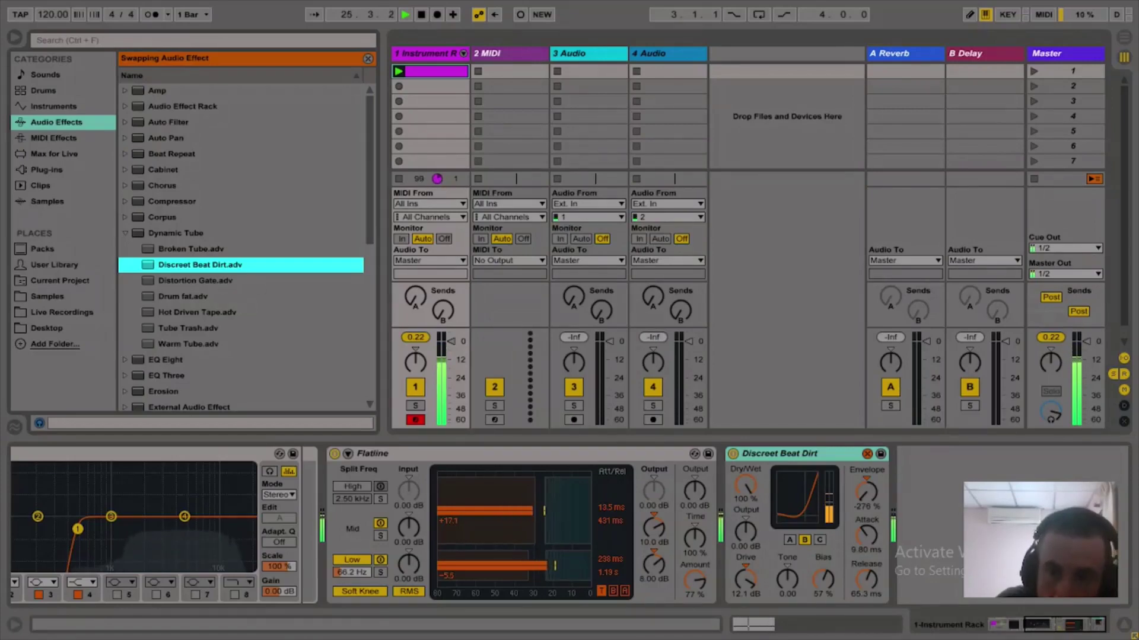
left_click(868, 455)
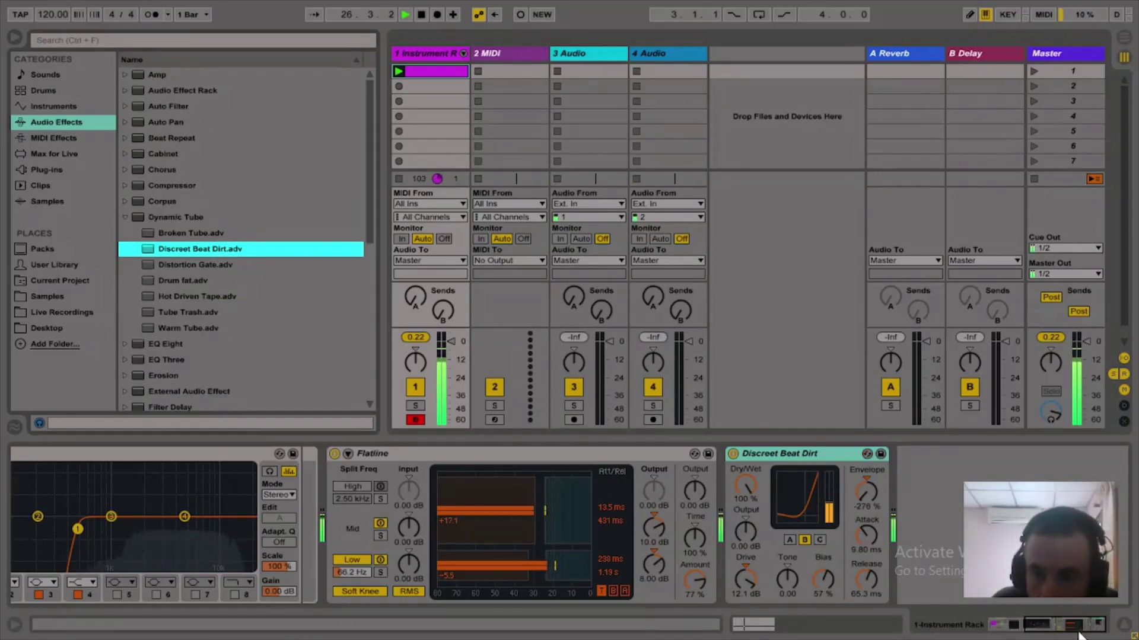
- Slightly lower the VCF envelope amount in the low end chain's TAL-BassLine-101 and close the plug-in window
left_click_drag(1077, 634, 1032, 633)
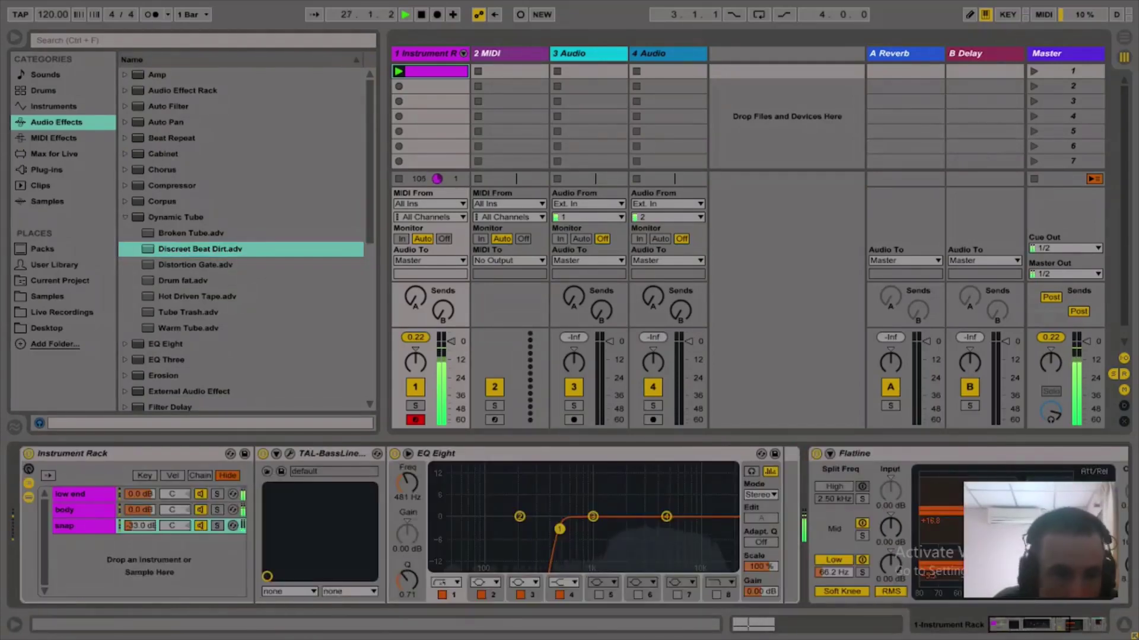
left_click(83, 494)
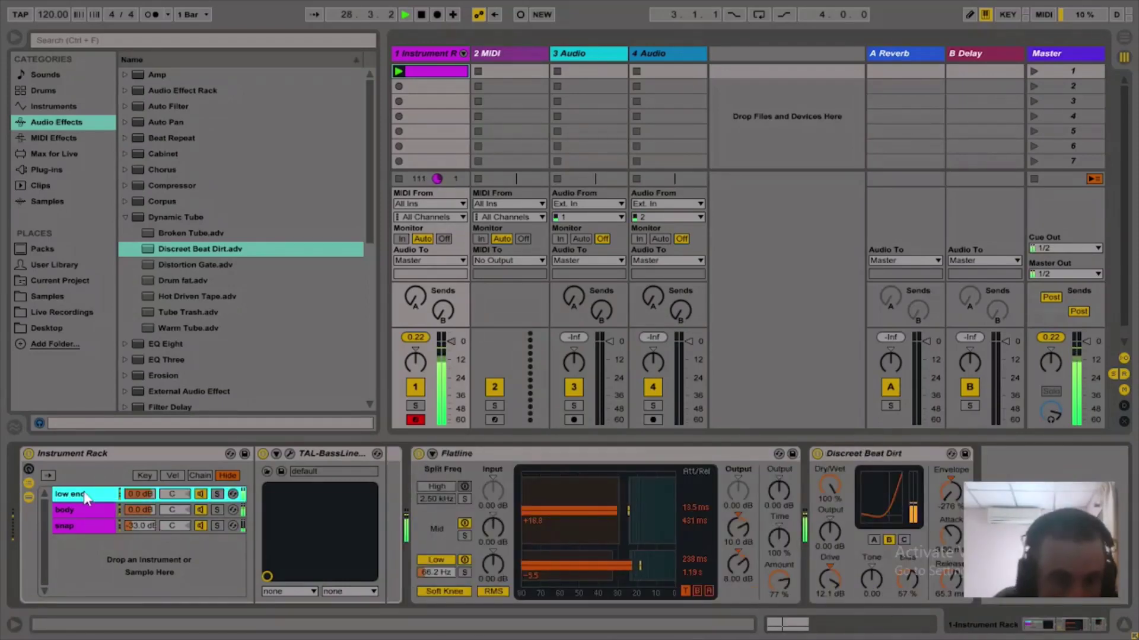
left_click(287, 453)
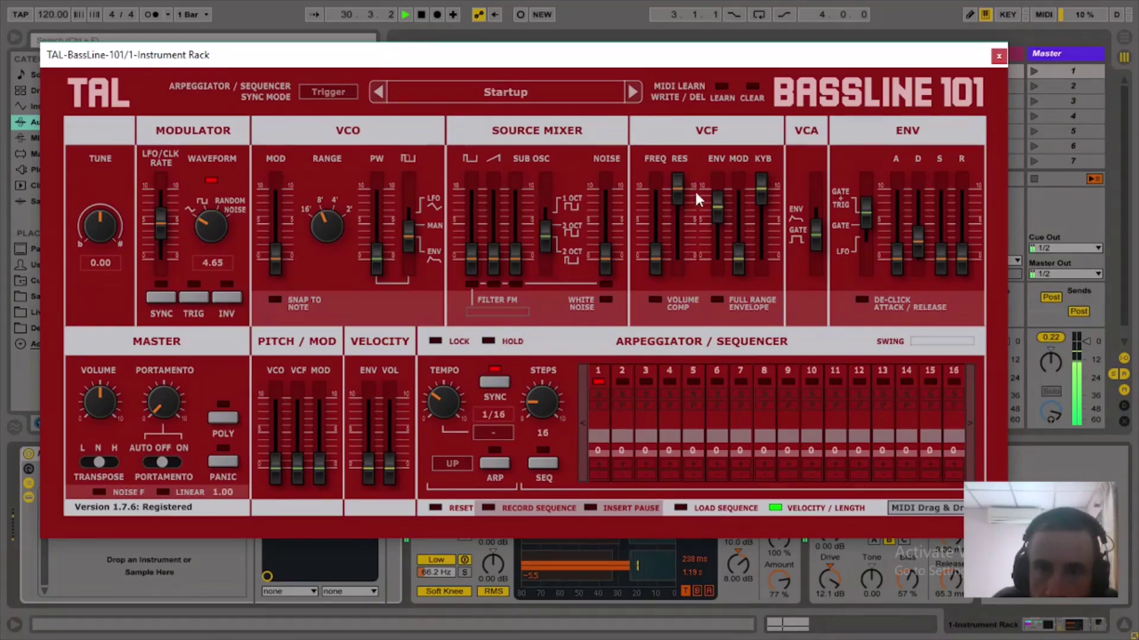
left_click_drag(712, 206, 716, 229)
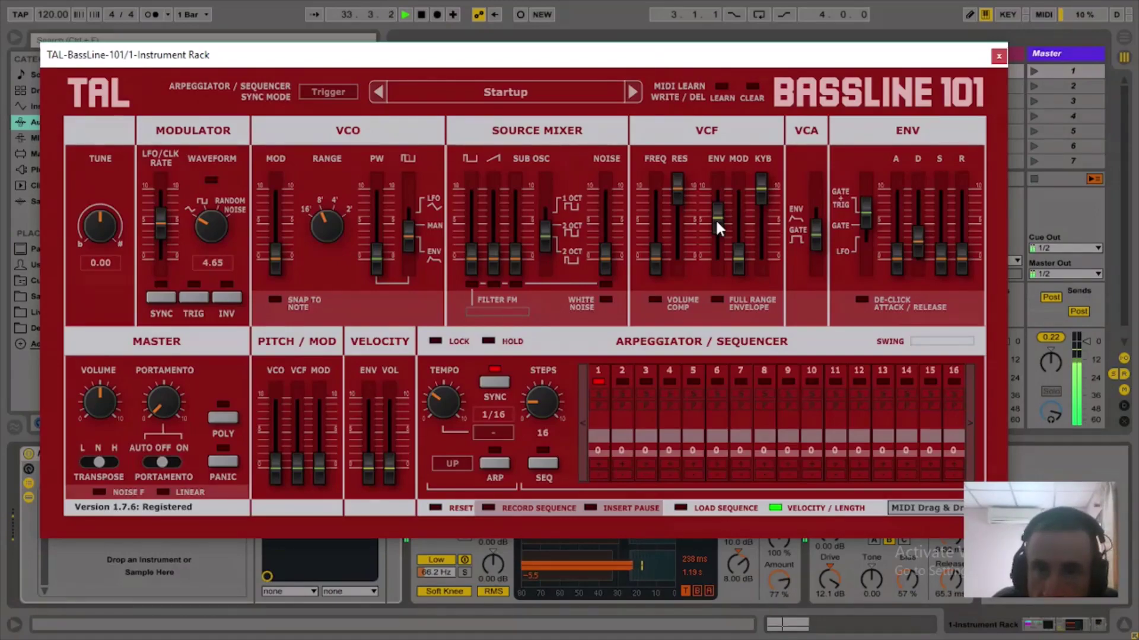
left_click(1001, 54)
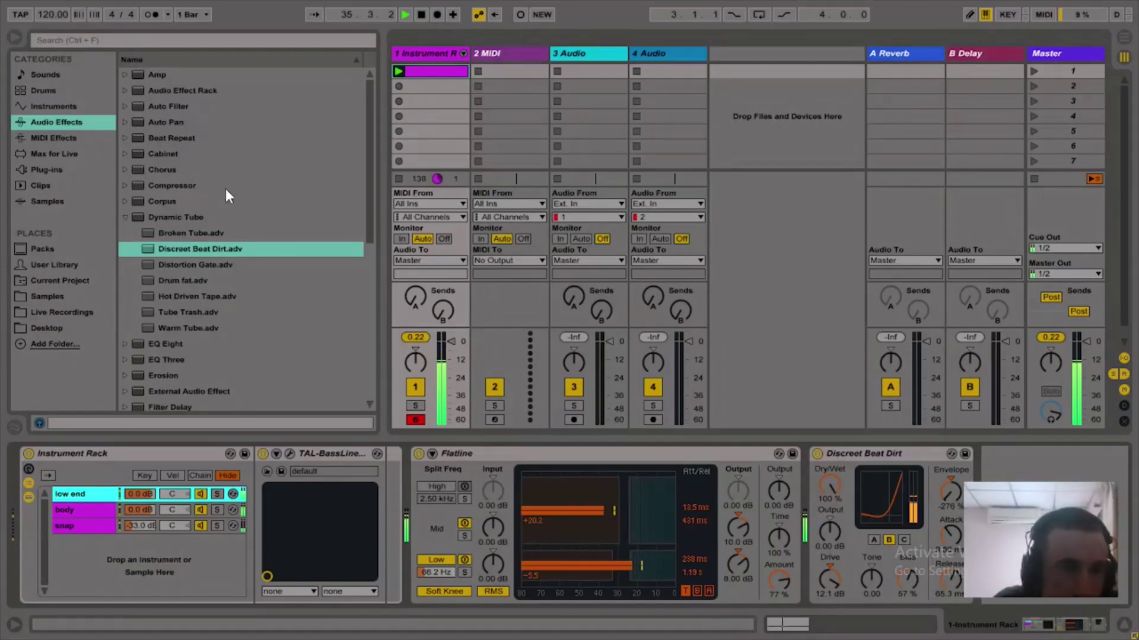
- Add a Limiter at the end of the device chain after Discreet Beat Dirt
left_click_drag(366, 177, 354, 289)
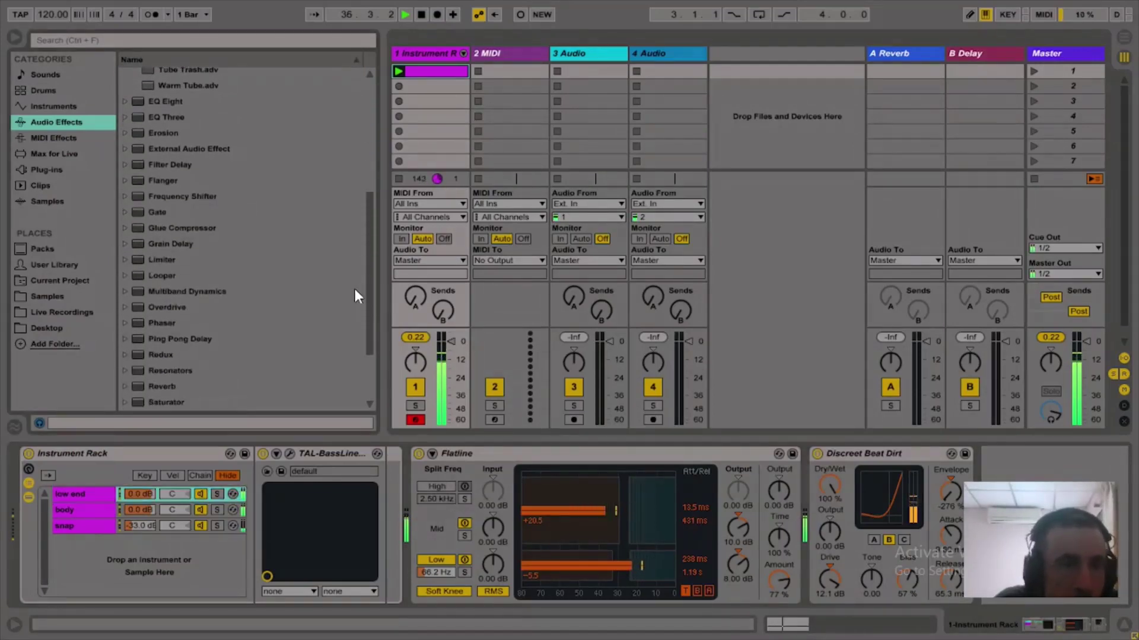
double_click(172, 260)
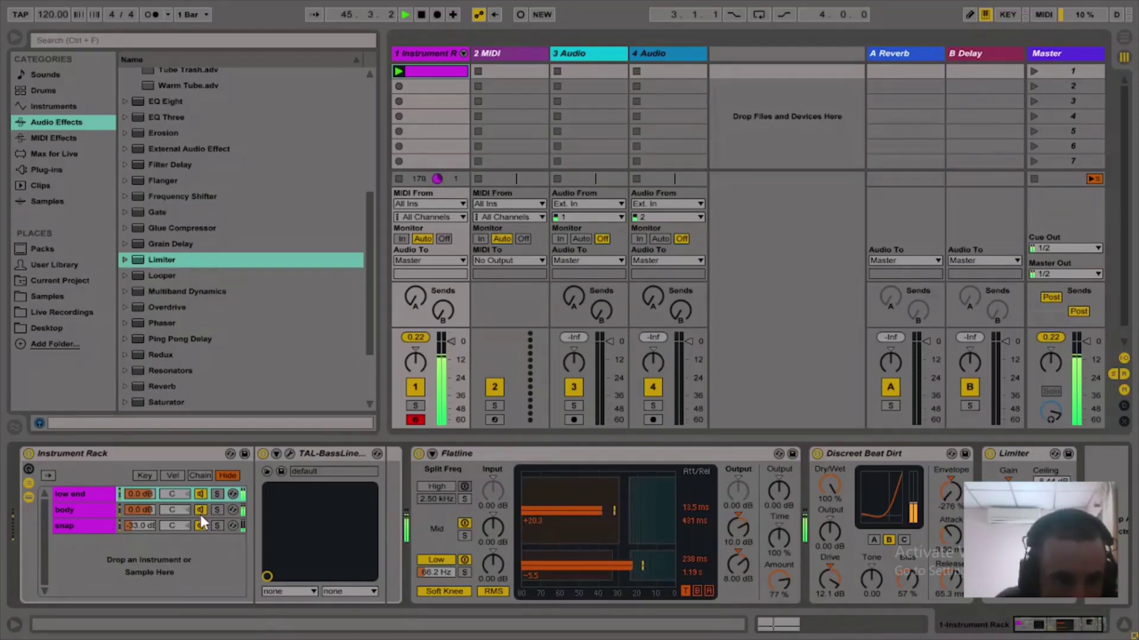
- Try adjusting the EQ Eight low-cut frequency and the chain volume of the body chain while the kick plays
left_click(115, 512)
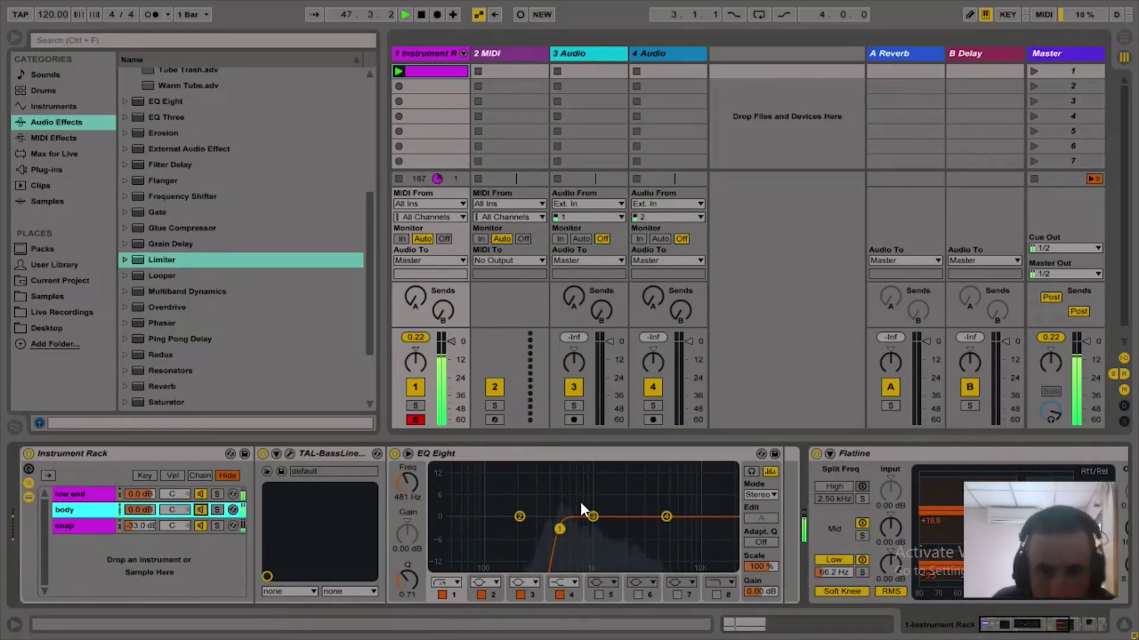
mouse_move(414, 475)
left_mouse_down()
mouse_move(414, 439)
mouse_move(414, 509)
mouse_move(414, 475)
left_mouse_up()
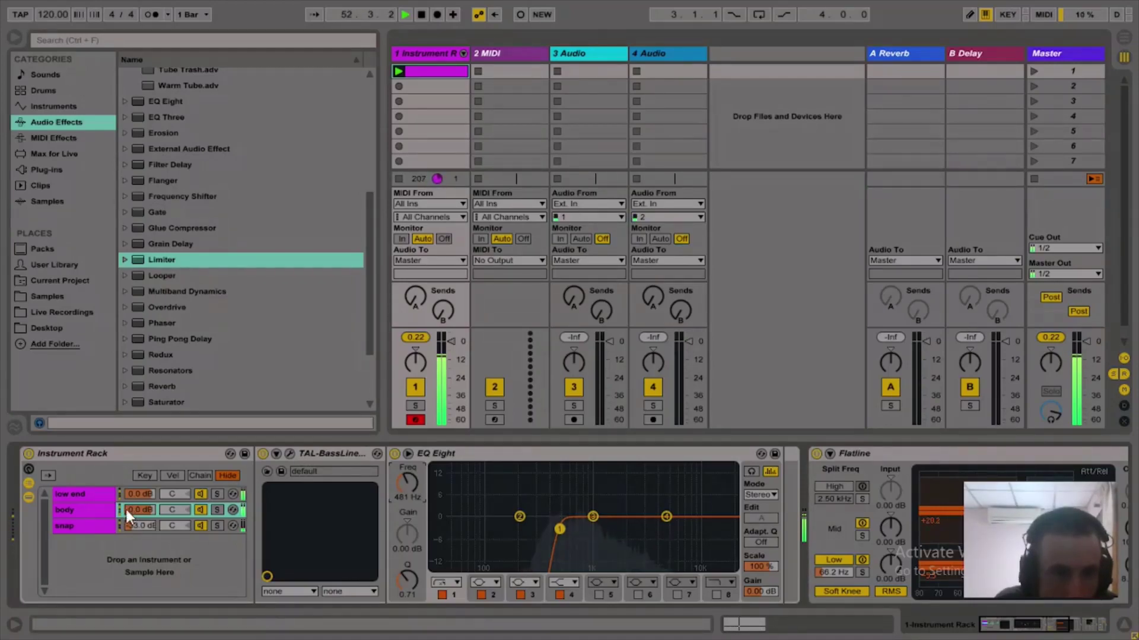
mouse_move(127, 512)
left_mouse_down()
mouse_move(127, 525)
mouse_move(126, 511)
left_mouse_up()
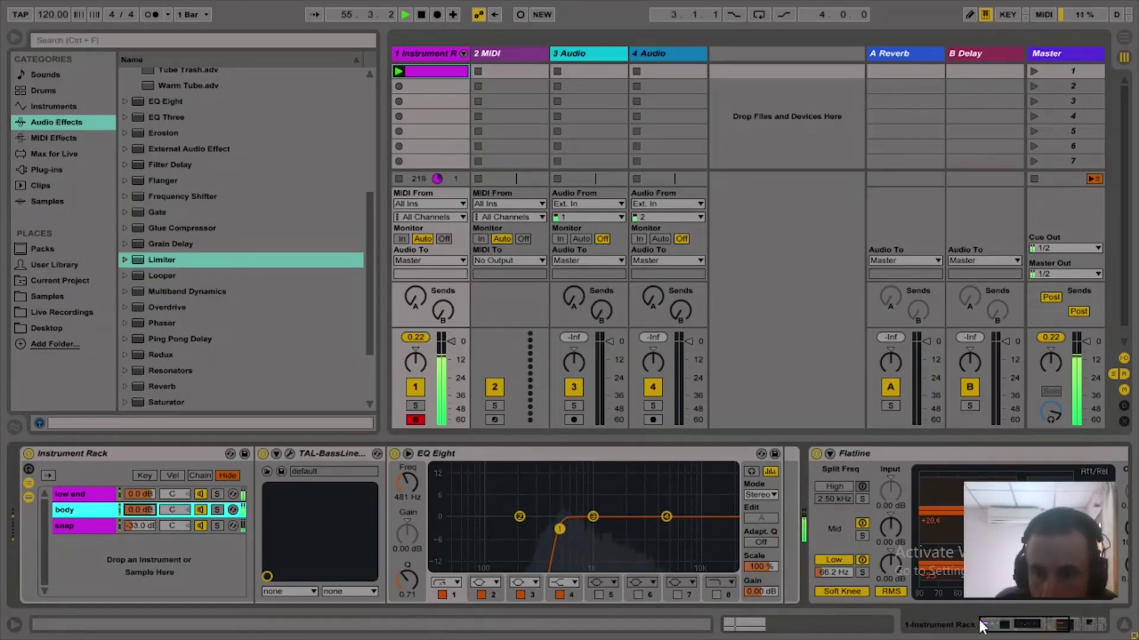
left_click_drag(982, 626, 1016, 624)
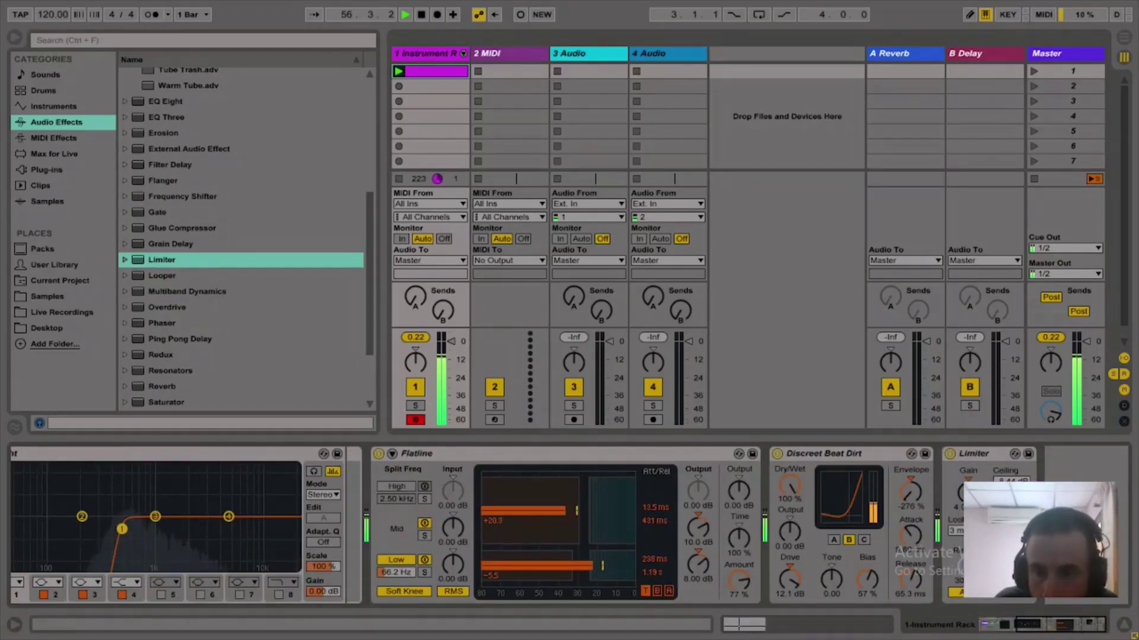
- Stop playback and record the kick into the first slot of track 3 Audio, taking its input from 1-Instrument Rack
key("space")
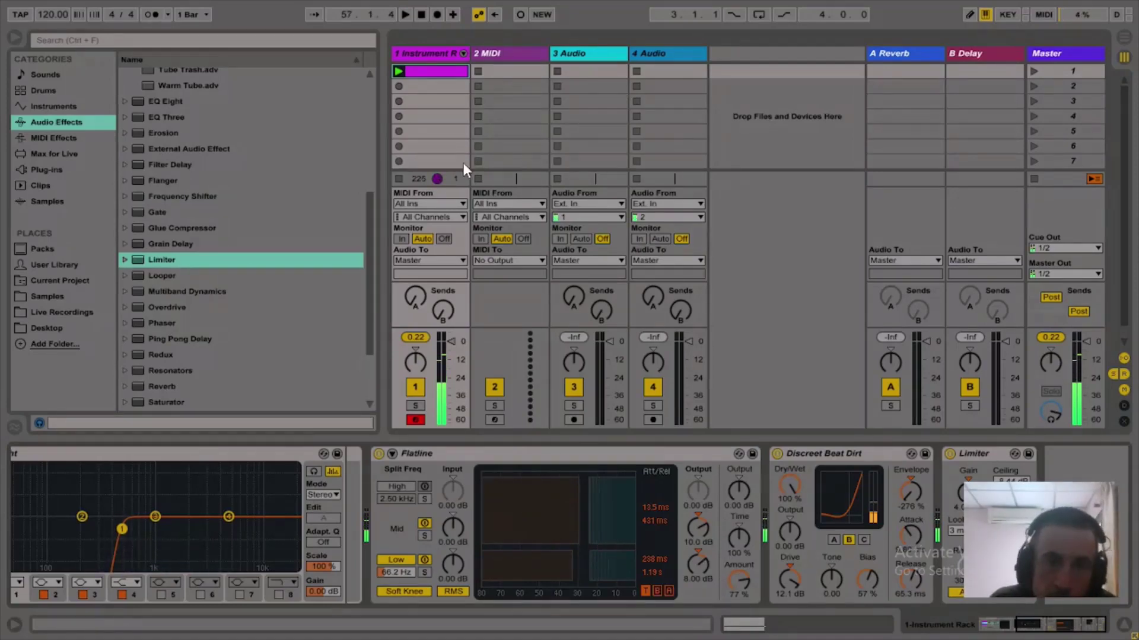
left_click(573, 202)
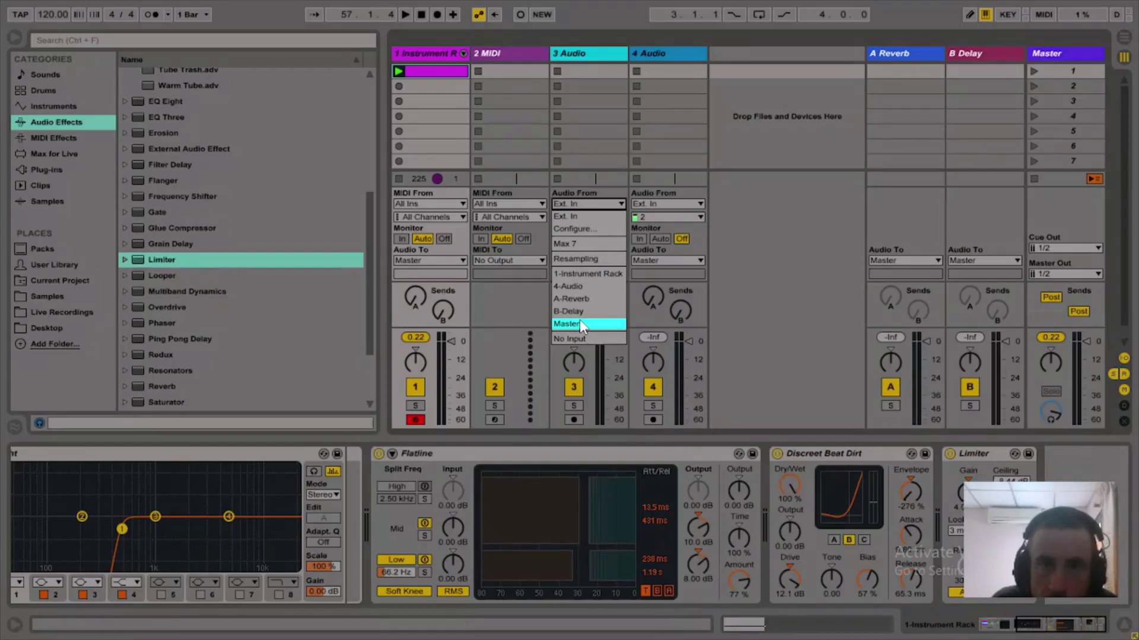
left_click(578, 273)
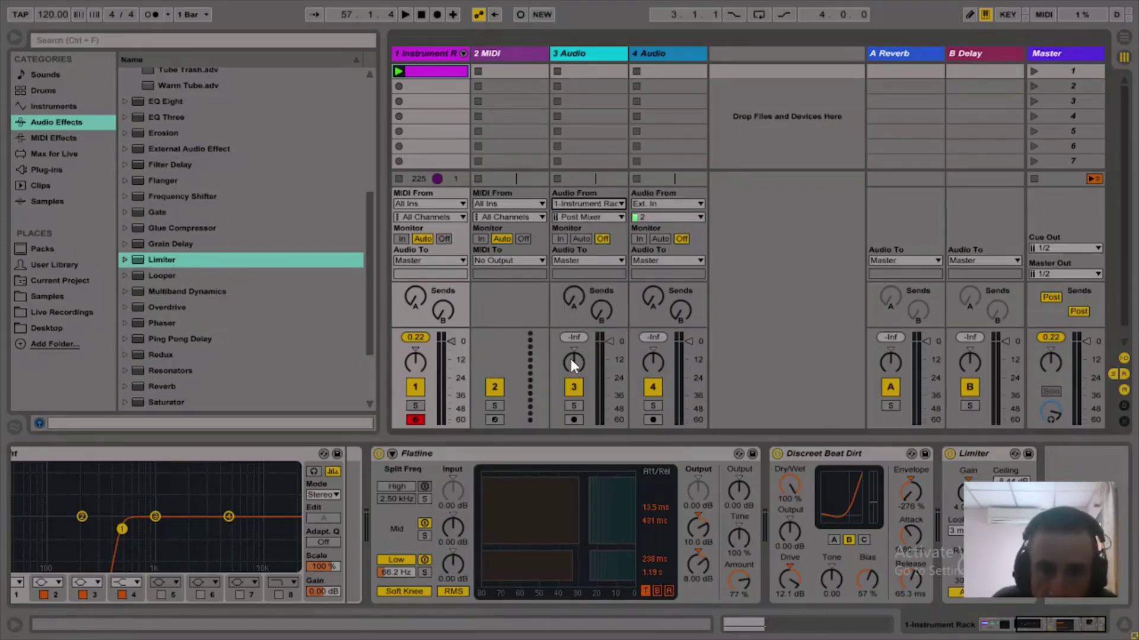
left_click(573, 420)
left_click(558, 72)
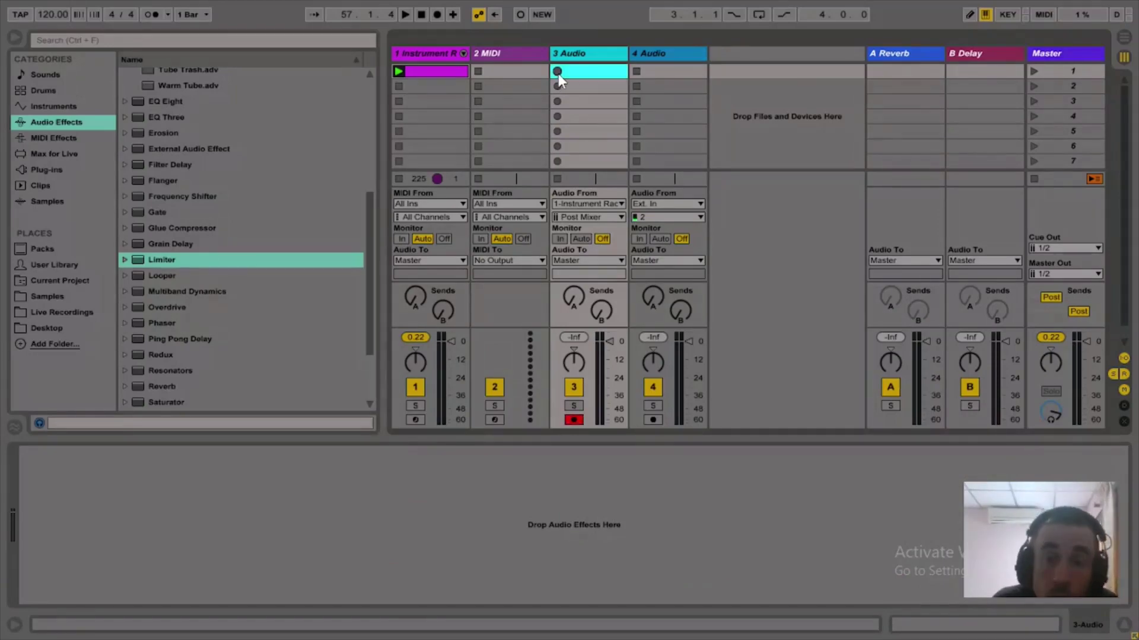
left_click(557, 179)
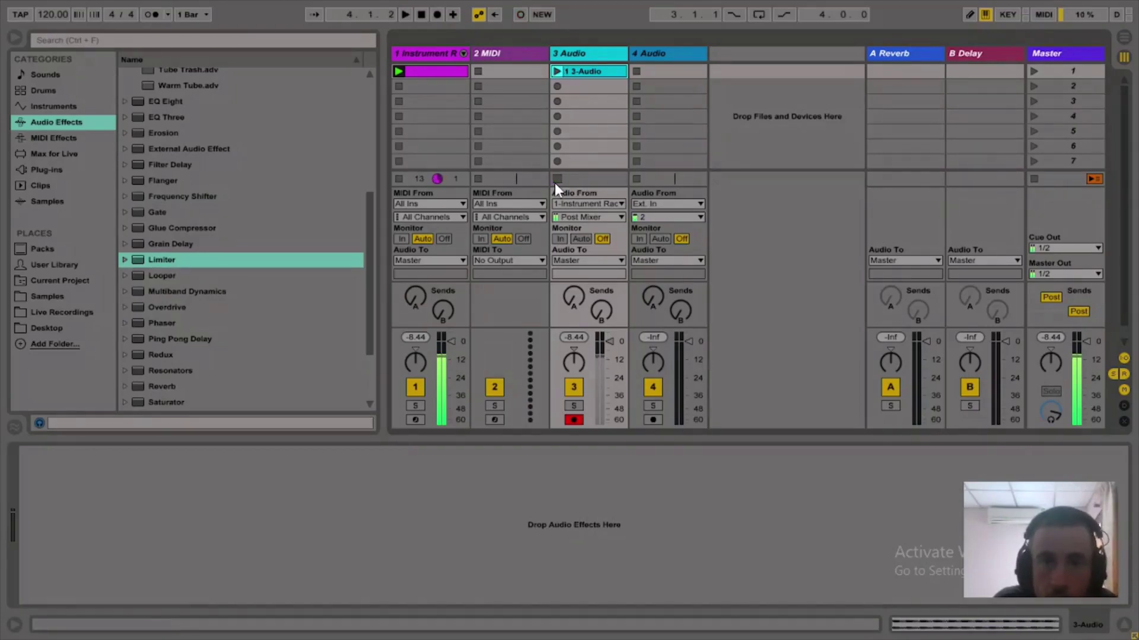
- Deactivate the Instrument Rack track and load the recorded 3-Audio clip into a Simpler on the 2 MIDI track
left_click(421, 382)
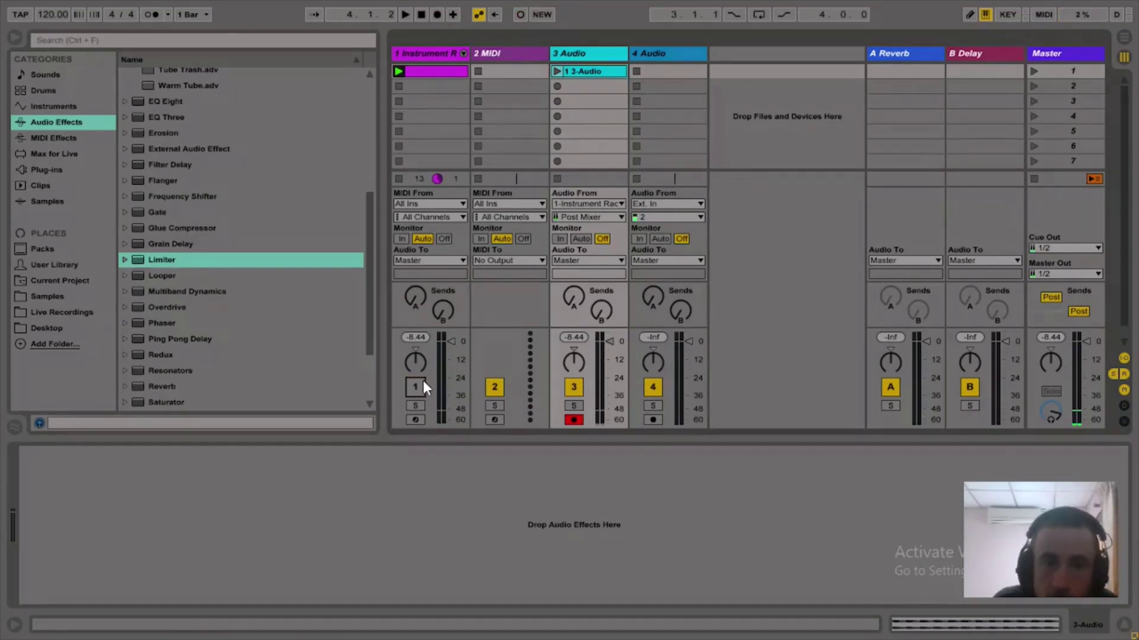
left_click(586, 70)
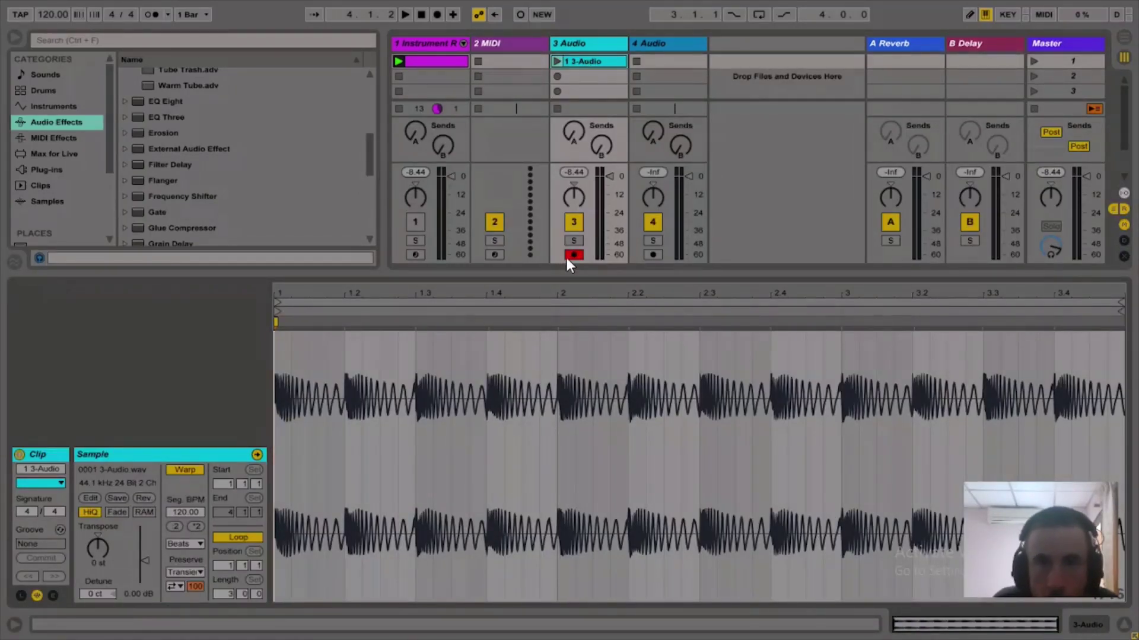
left_click(512, 46)
left_click(511, 47)
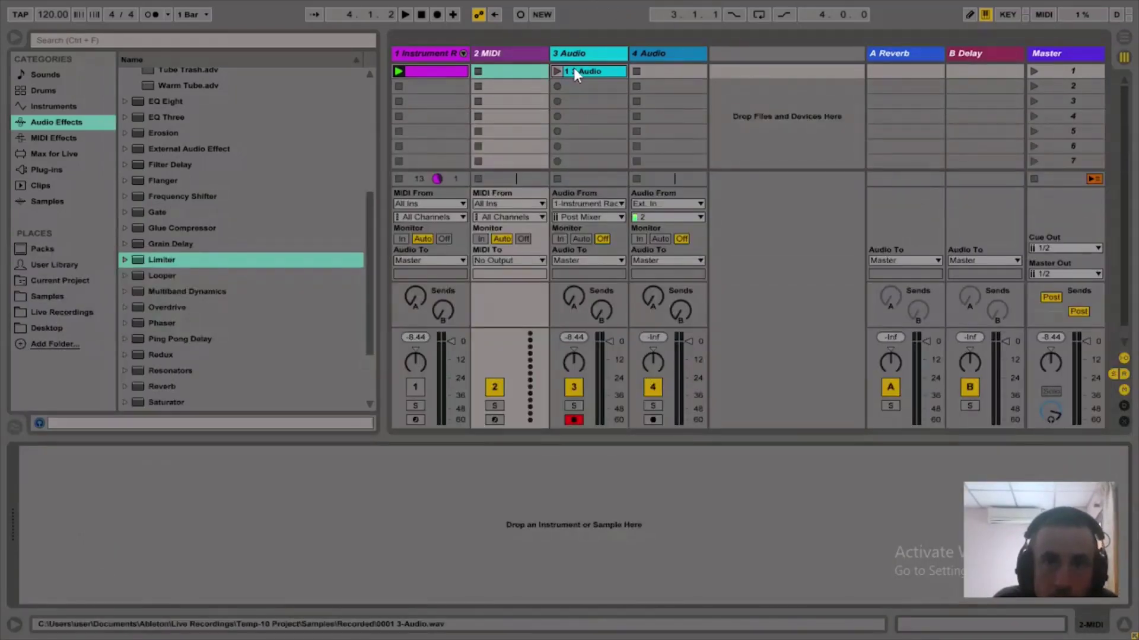
left_click_drag(578, 70, 274, 592)
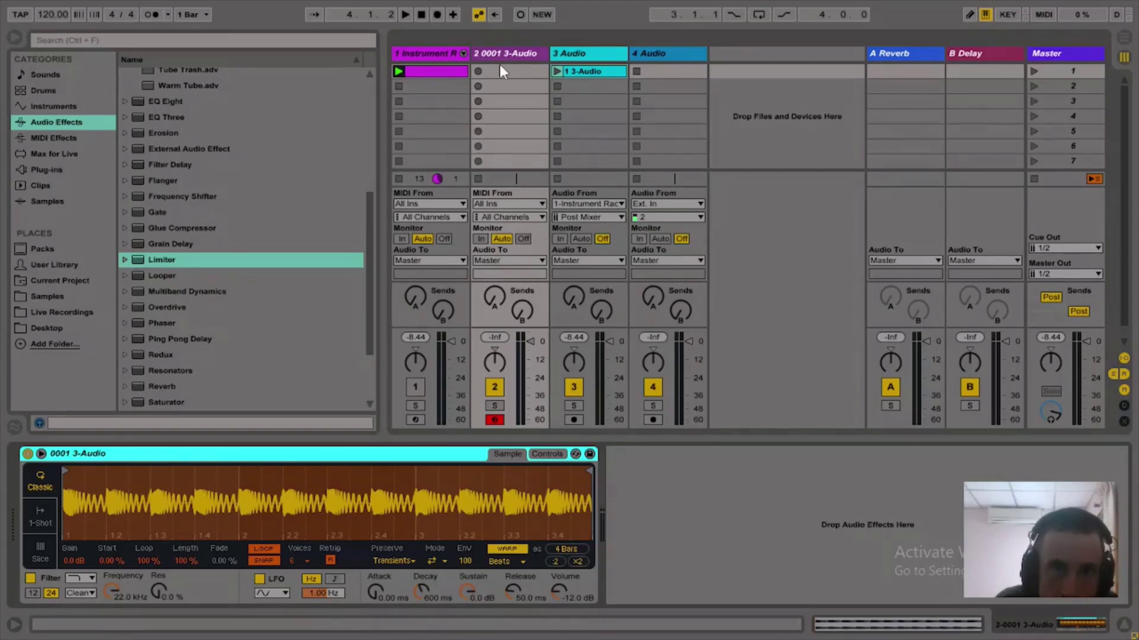
- Create a MIDI clip in track 2's first slot with a half-beat C3 note, loop its first beat and launch it
double_click(529, 70)
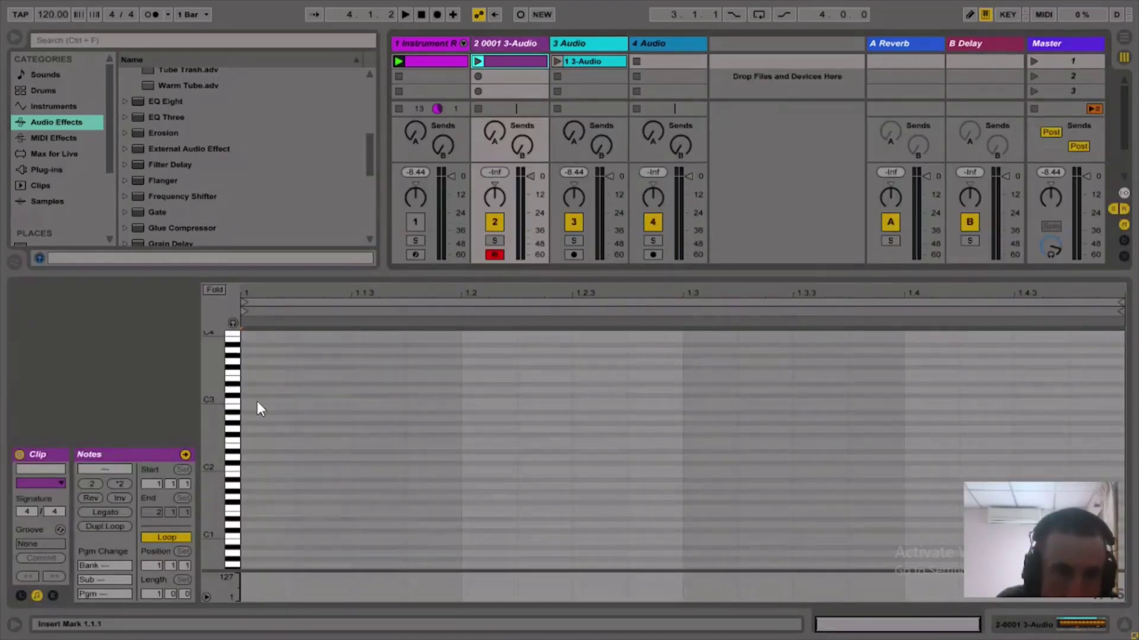
double_click(257, 401)
left_click_drag(297, 405, 368, 408)
left_click_drag(454, 401, 240, 366)
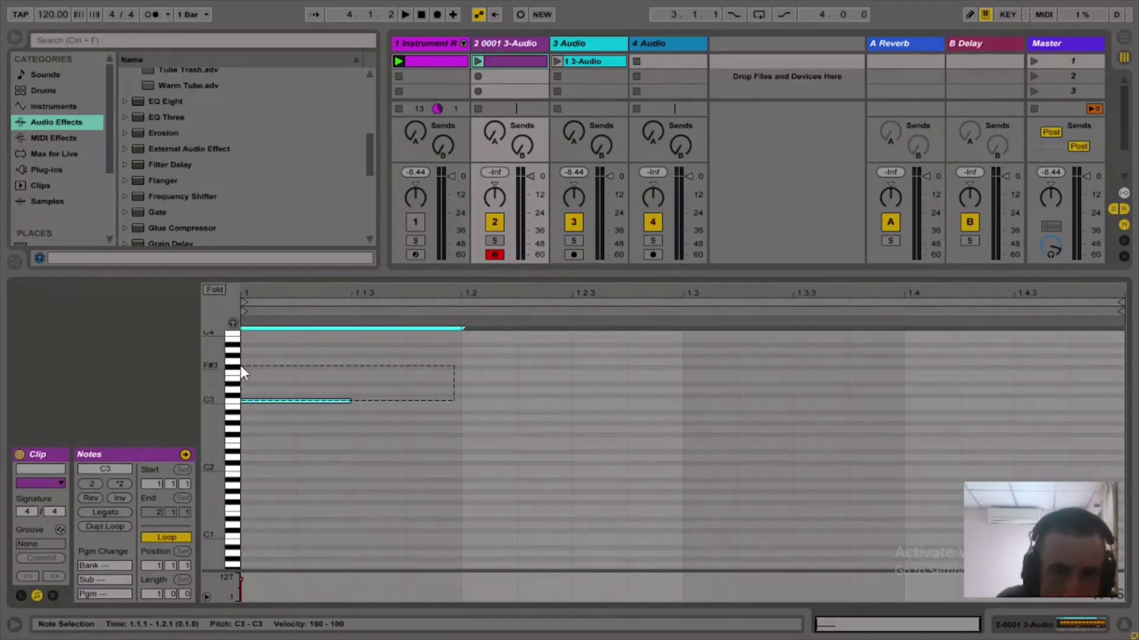
key("ctrl+l")
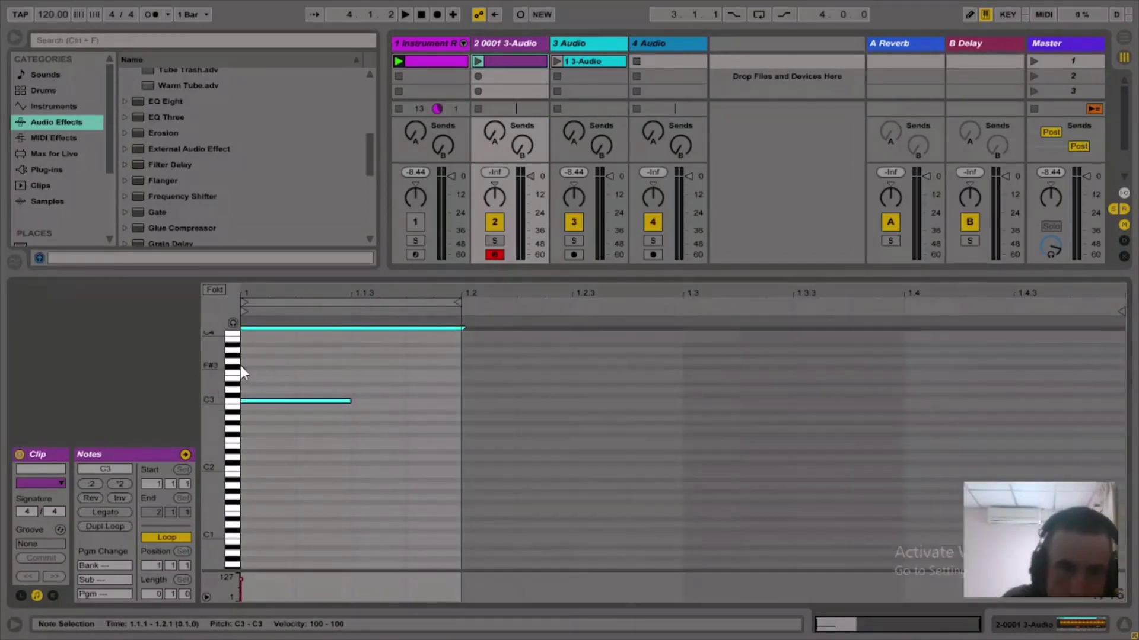
left_click(477, 61)
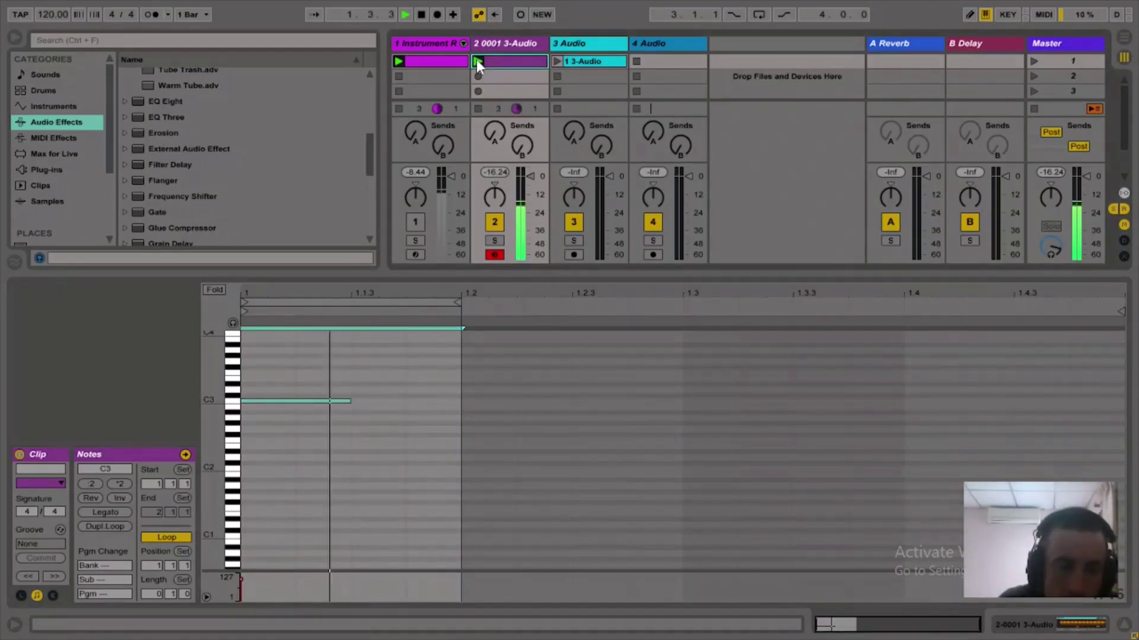
- Raise the computer's playback volume by eight increments while the sampled kick loop plays
key("XF86AudioRaiseVolume")
key("XF86AudioRaiseVolume")
key("XF86AudioRaiseVolume")
key("XF86AudioRaiseVolume")
key("XF86AudioRaiseVolume")
key("XF86AudioRaiseVolume")
key("XF86AudioRaiseVolume")
key("XF86AudioRaiseVolume")
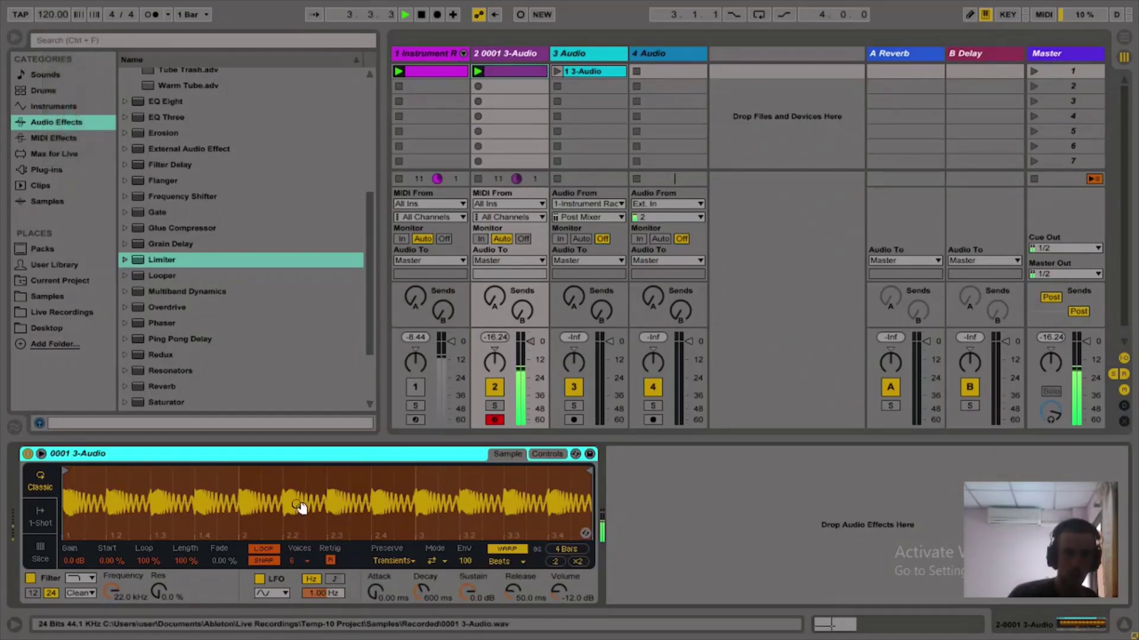
- Normalize the Simpler sample's volume, set its envelope to Sustain -inf dB with a Decay of about 3.8 s, and show the Controls view
right_click(299, 507)
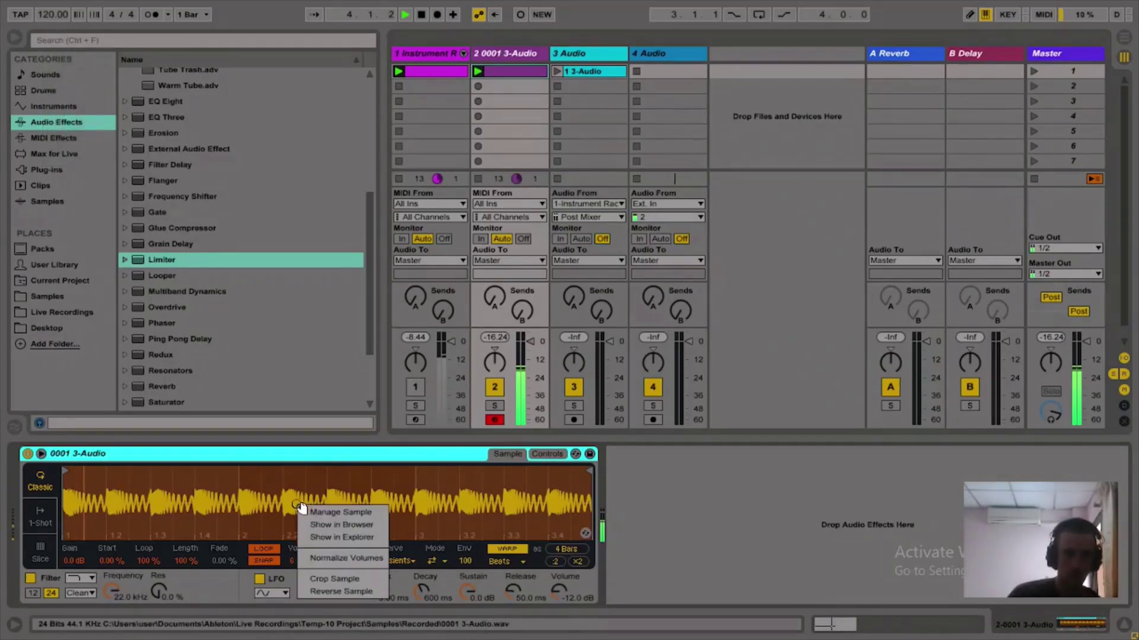
left_click(357, 560)
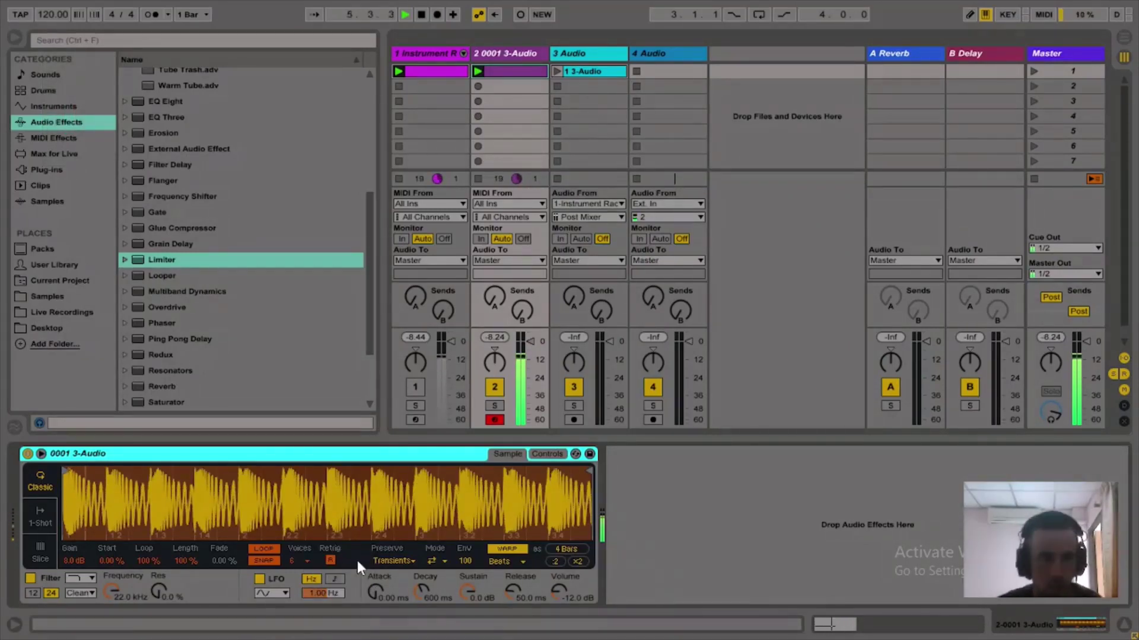
left_click_drag(467, 589, 423, 570)
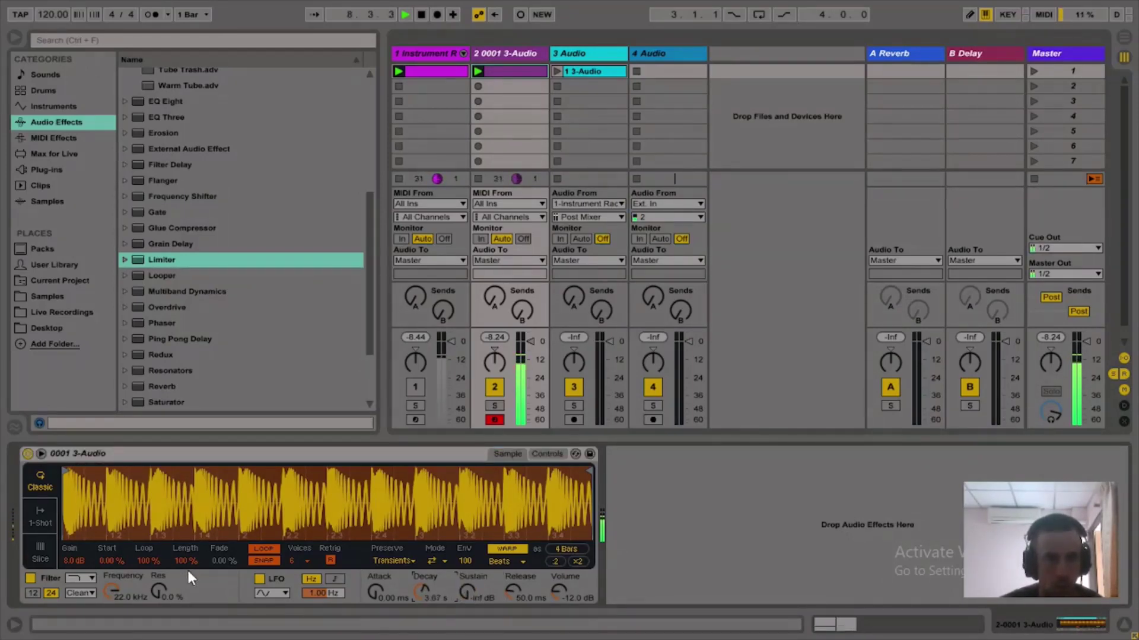
left_click(549, 454)
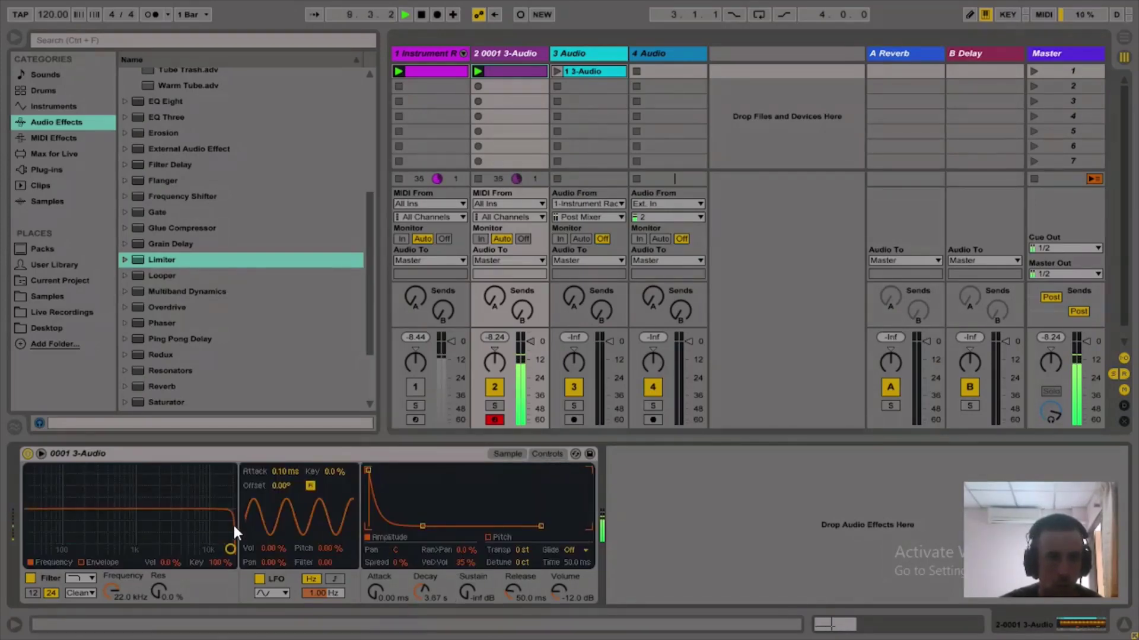
- Set the Simpler filter to the OSR circuit with 2.6 % resonance and 5.14 dB drive, and lower Simpler's volume to -17.7 dB
left_click_drag(233, 522, 224, 545)
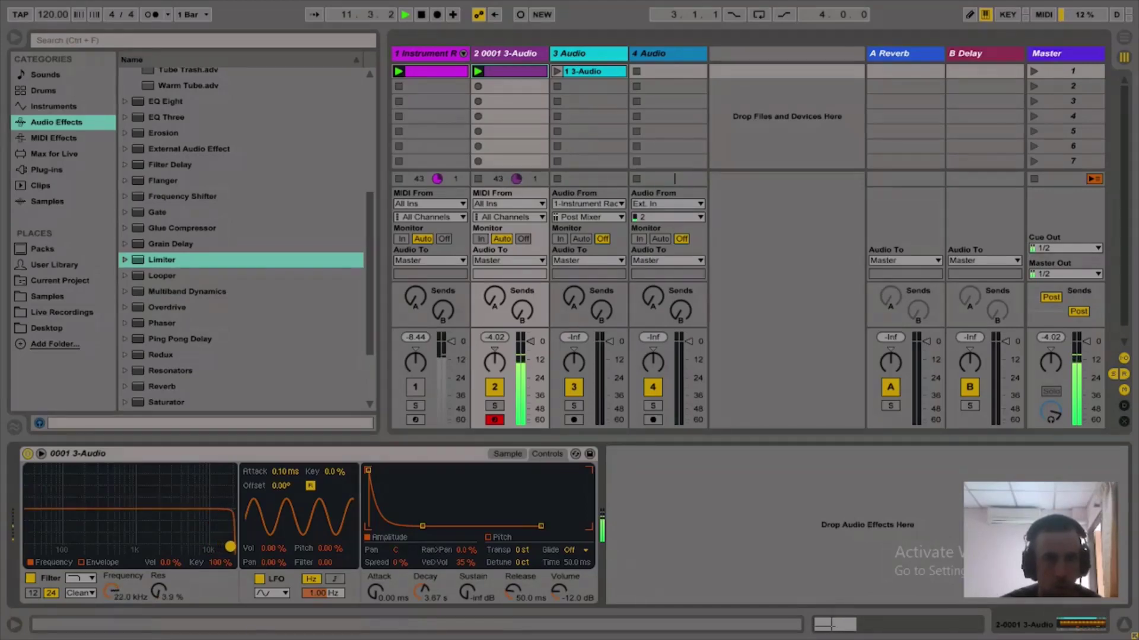
left_click(76, 594)
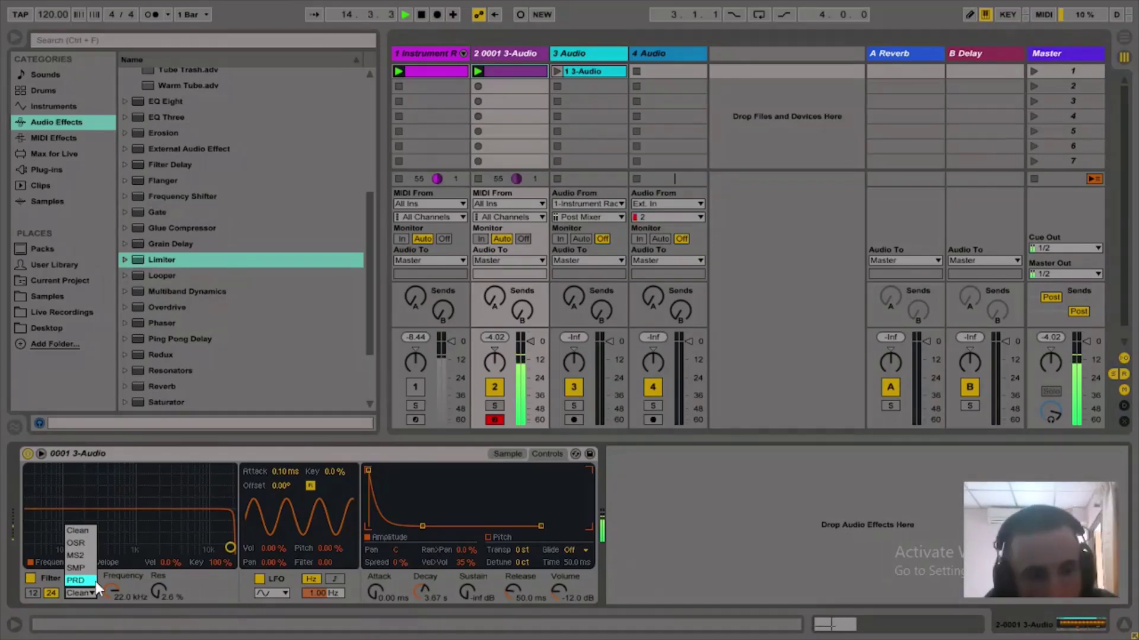
left_click(87, 545)
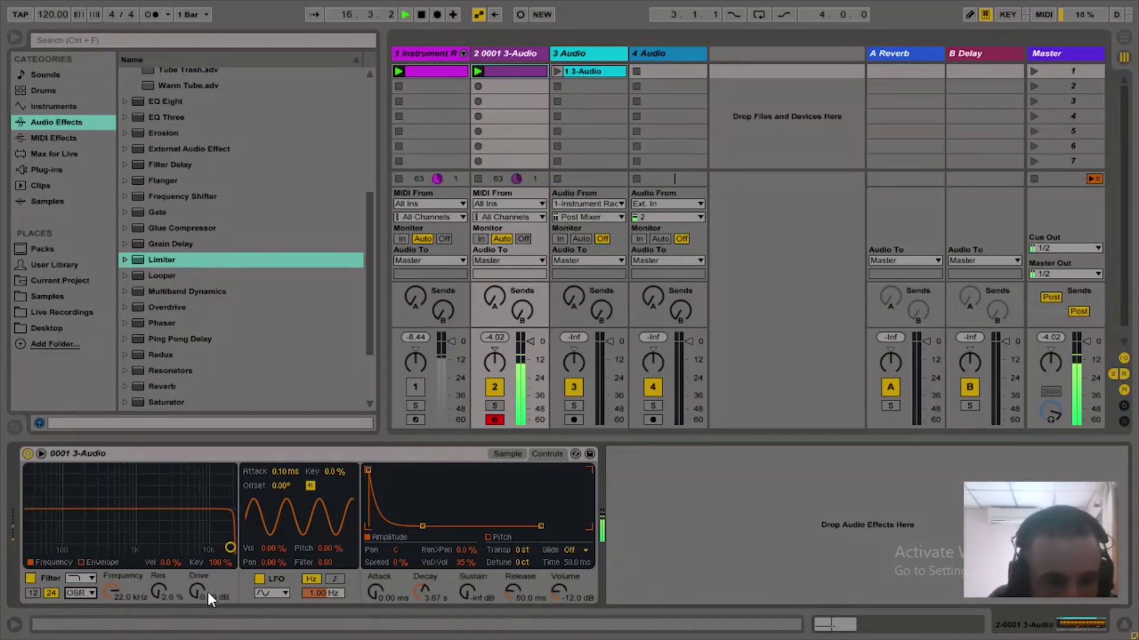
left_click_drag(203, 592, 203, 586)
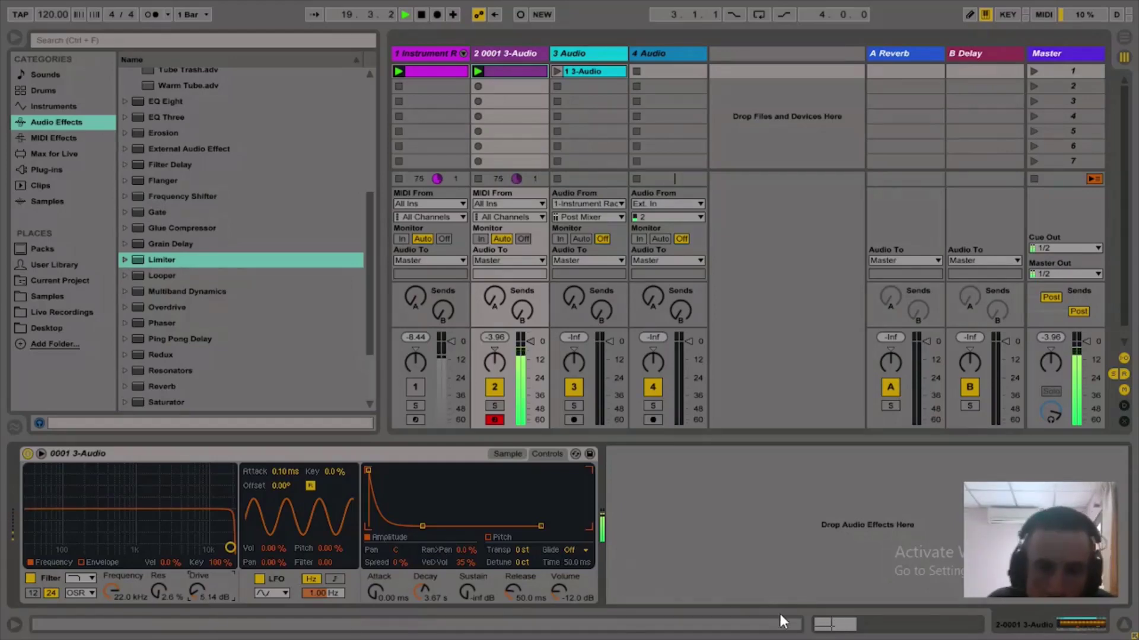
left_click_drag(558, 592, 557, 599)
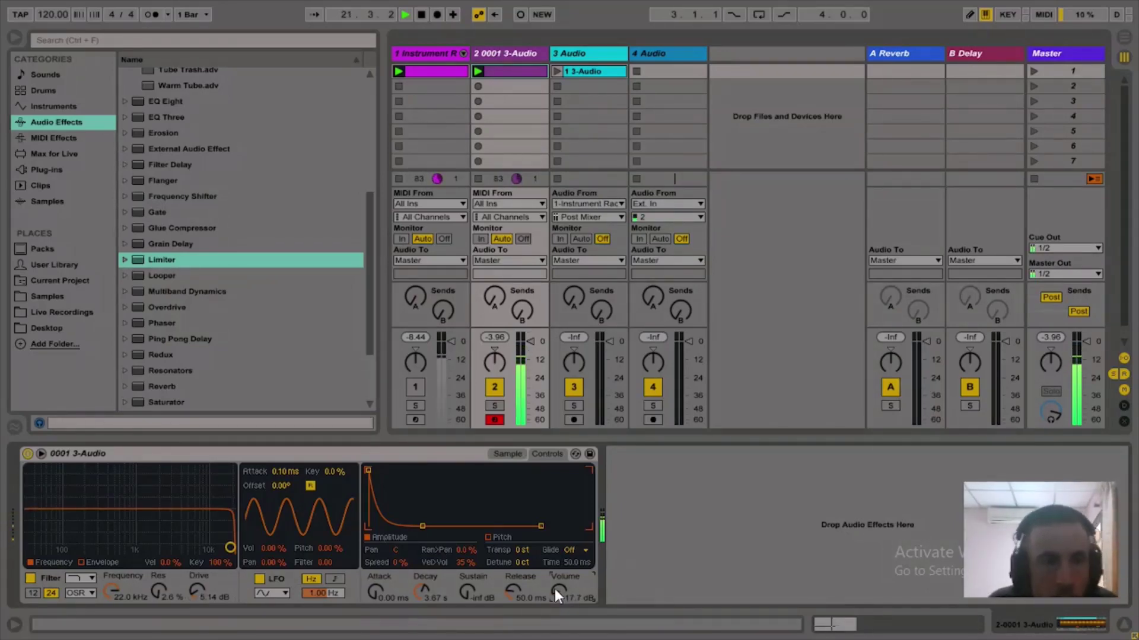
- Add an EQ Eight after the Simpler, try a -12.6 dB cut at 231 Hz on band 2, and switch band 2 off
left_click_drag(175, 101, 836, 533)
left_click_drag(739, 517, 700, 568)
left_click_drag(624, 529, 624, 501)
left_click_drag(700, 522, 746, 559)
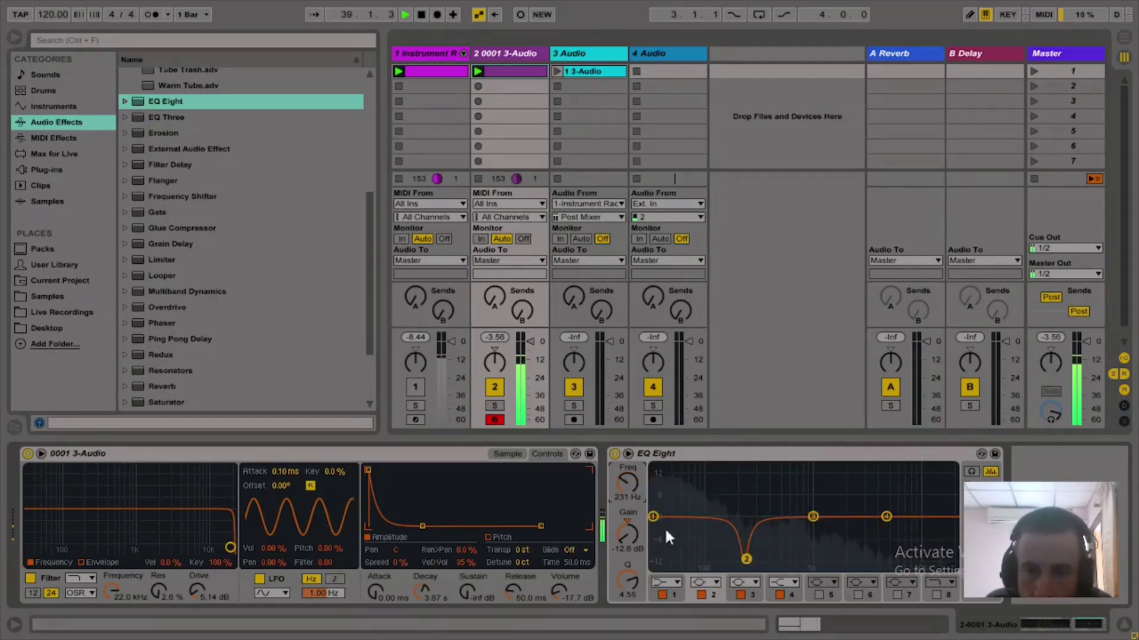
left_click(703, 595)
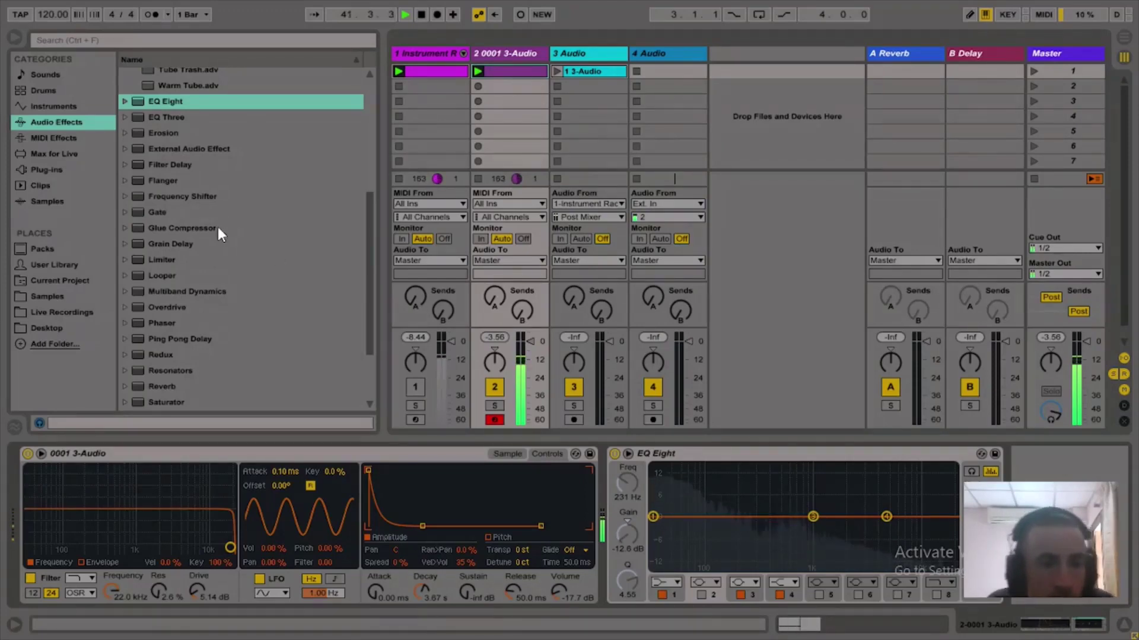
- Try a Reverb after the EQ Eight on the kick loop, and delete the Reverb
key("space")
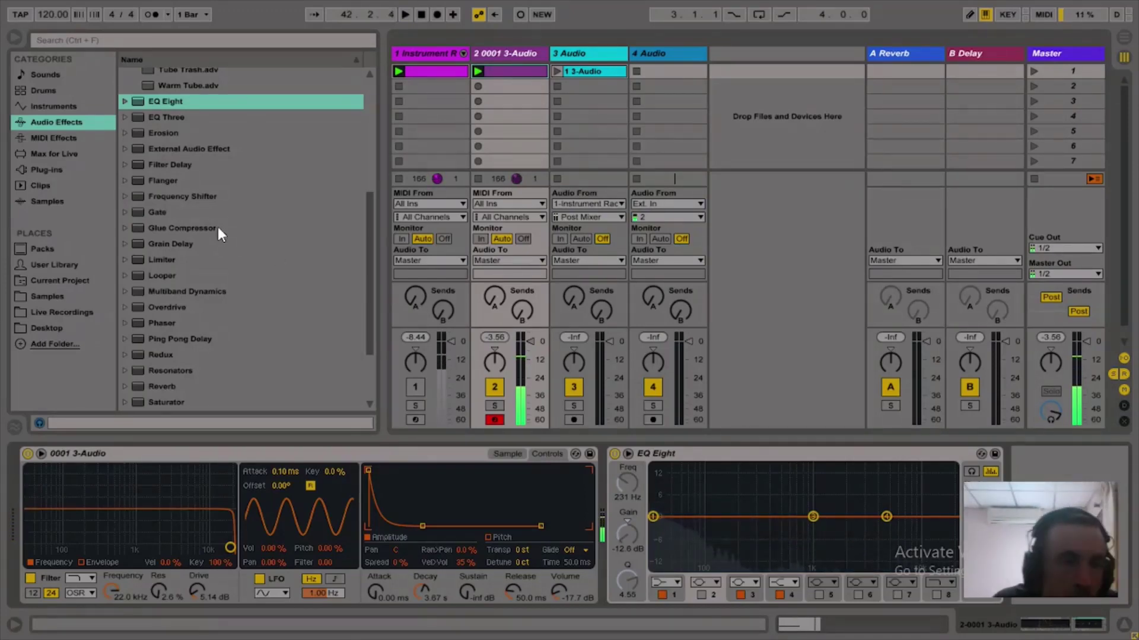
double_click(166, 386)
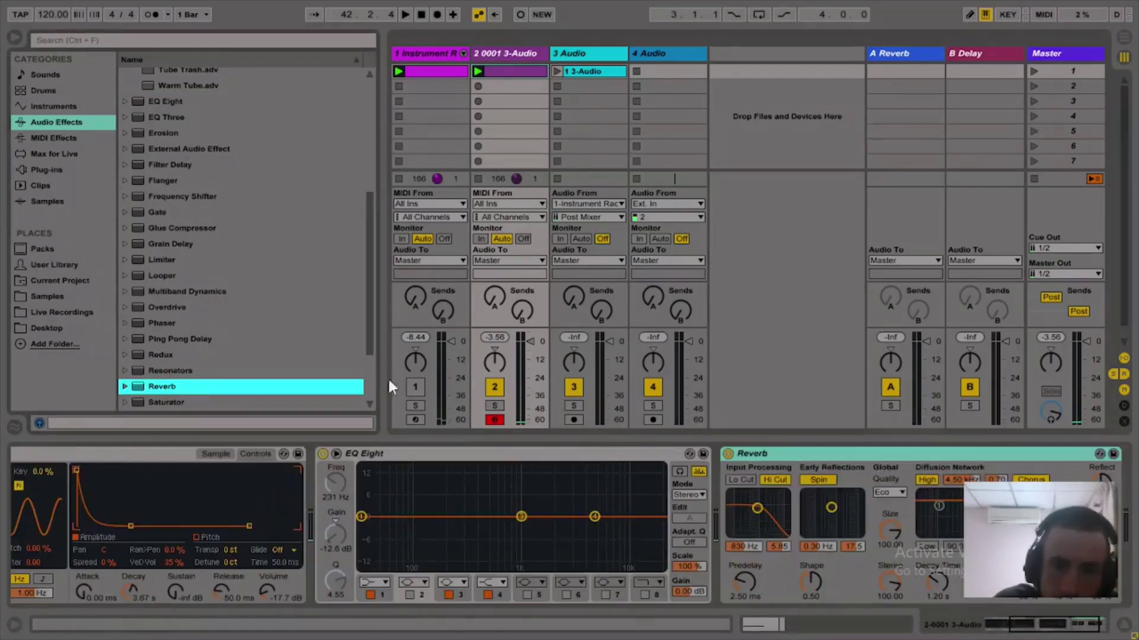
key("space")
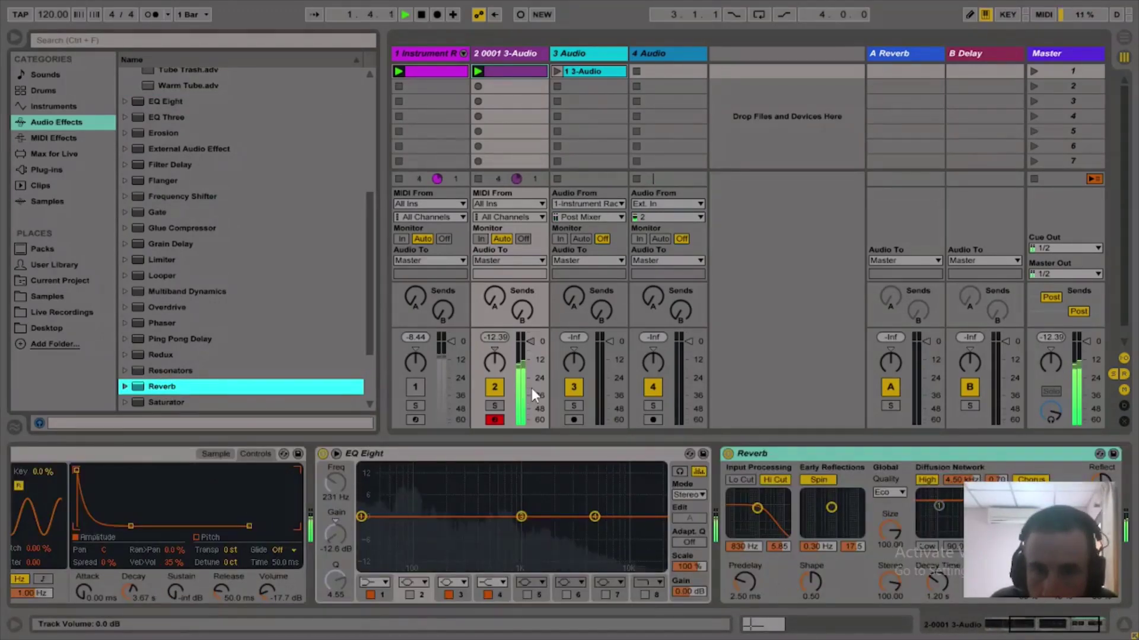
key("space")
left_click(778, 455)
key("Delete")
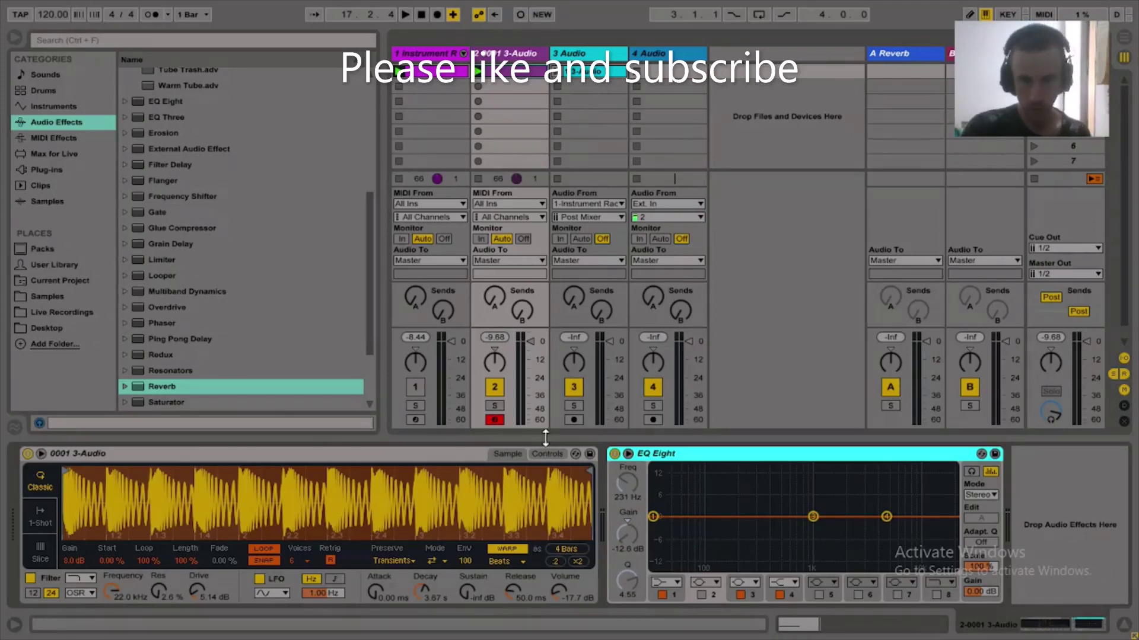
- Expand the EQ Eight display and make band 1 a steep low cut at 50.6 Hz while the kick plays
left_click(628, 454)
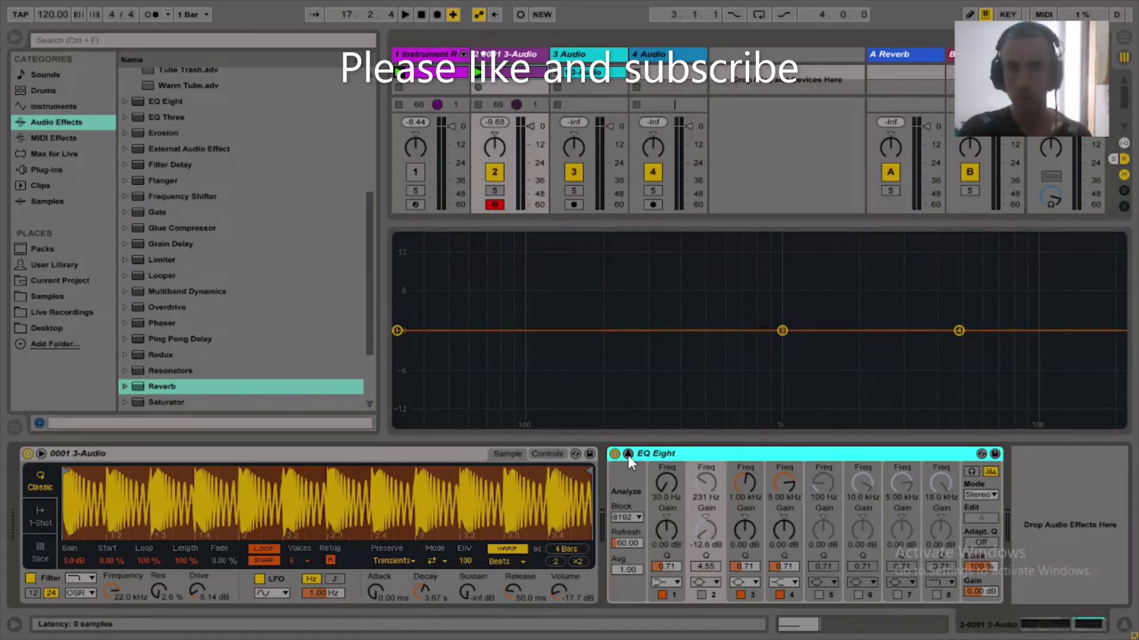
key("space")
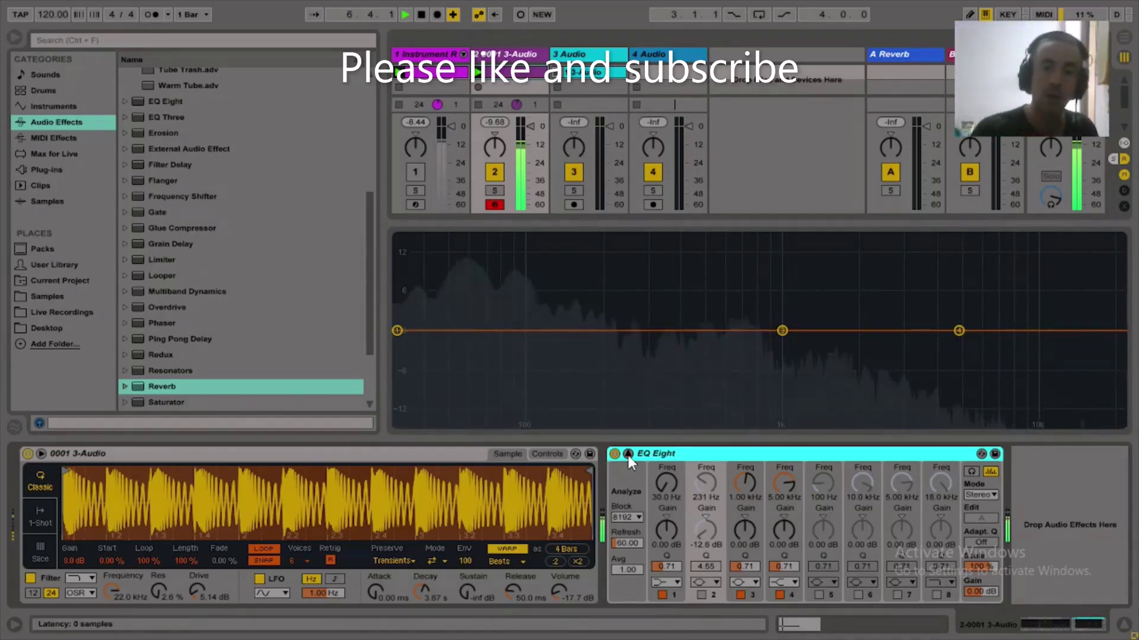
left_click(660, 583)
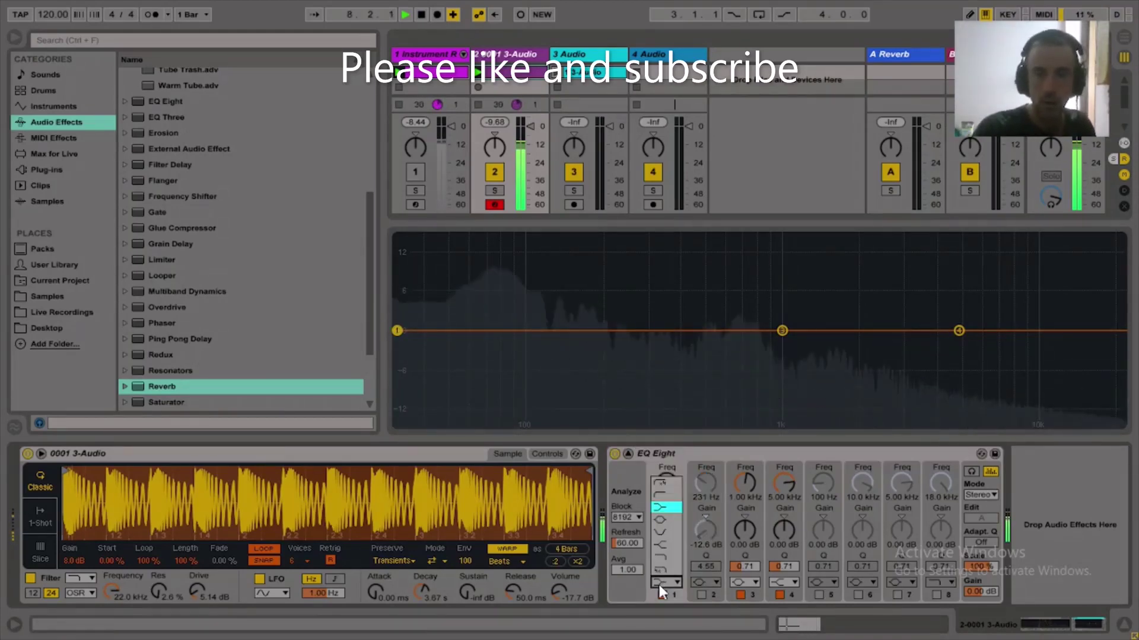
left_click(668, 483)
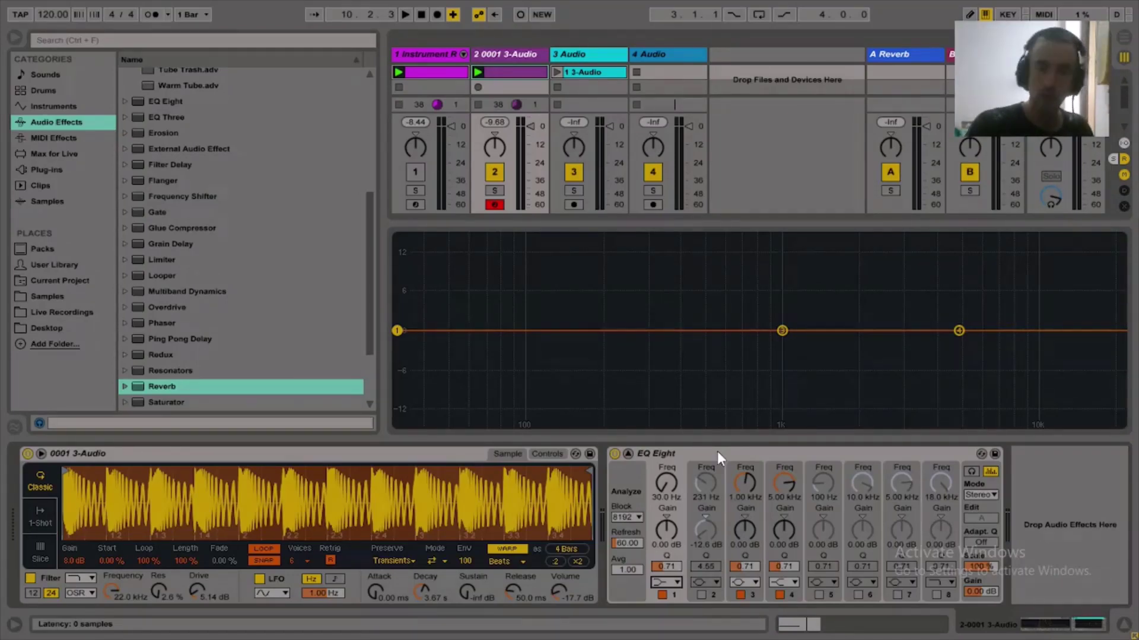
key("space")
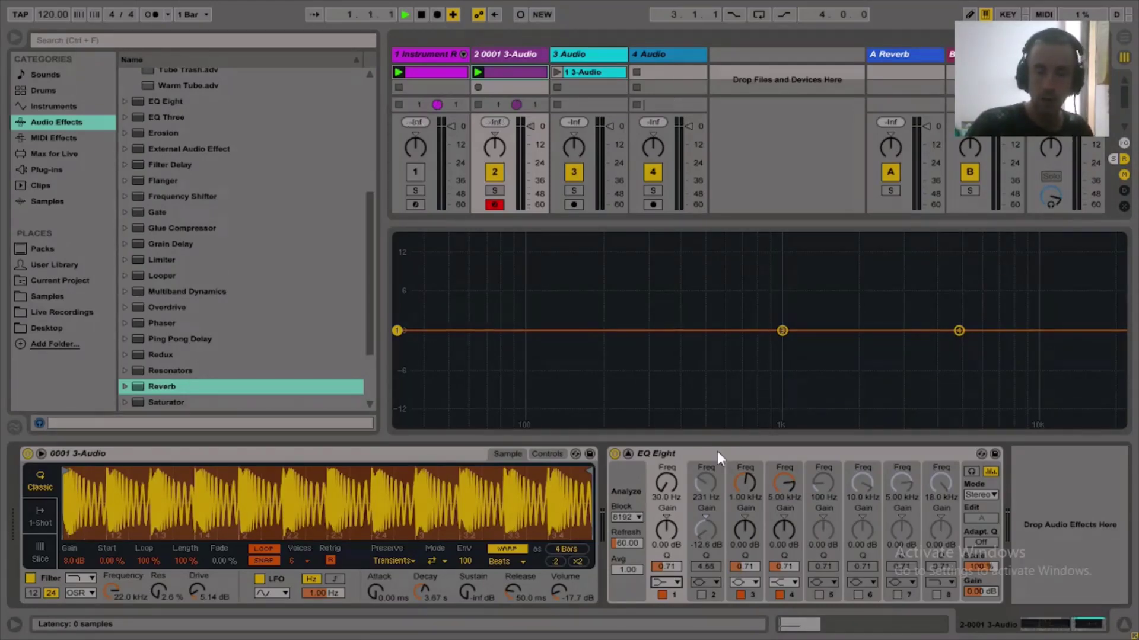
left_click(676, 581)
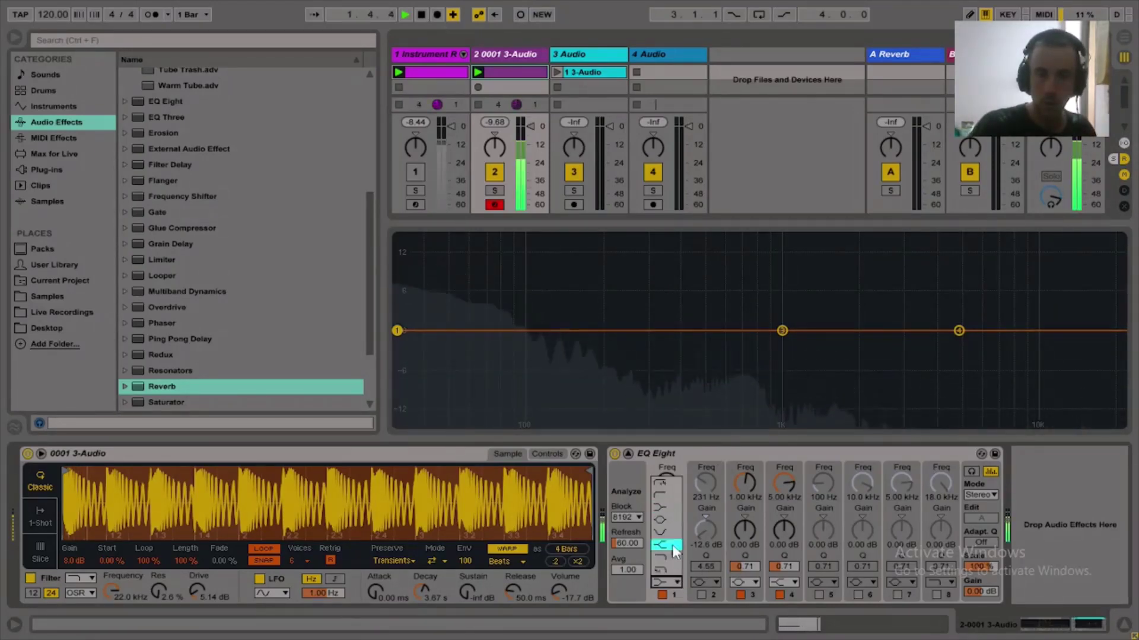
left_click(666, 484)
left_click_drag(665, 486, 665, 478)
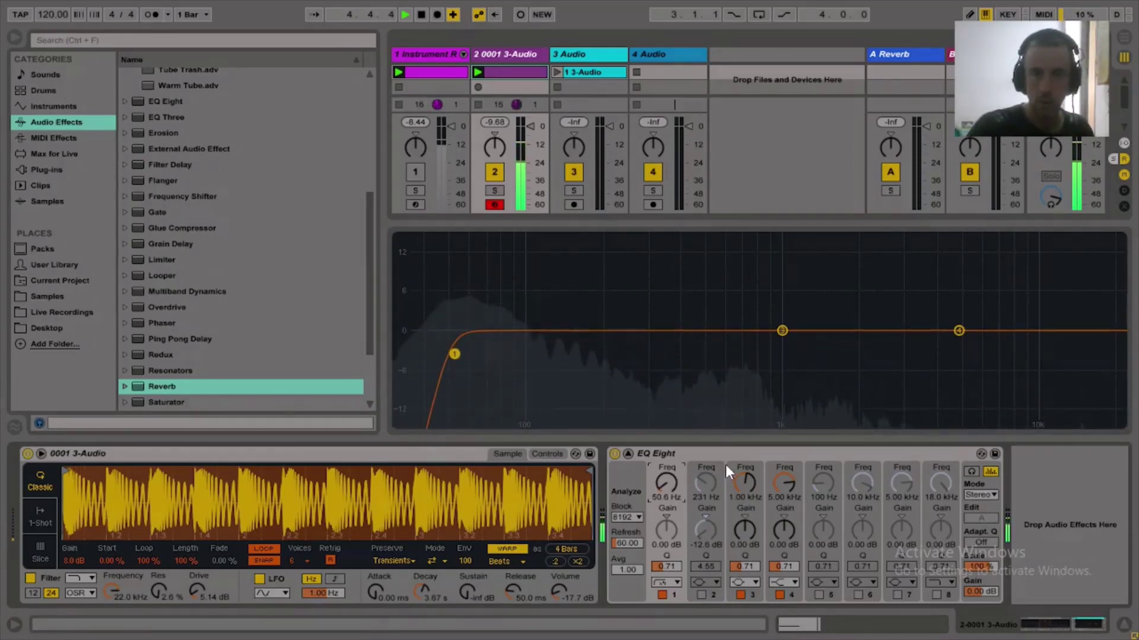
- Cut band 3 by 6.19 dB at 87.5 Hz with Q 3.16, and enable band 5 with a 4.29 dB cut at 130 Hz, Q 1.88
left_click_drag(781, 330, 514, 375)
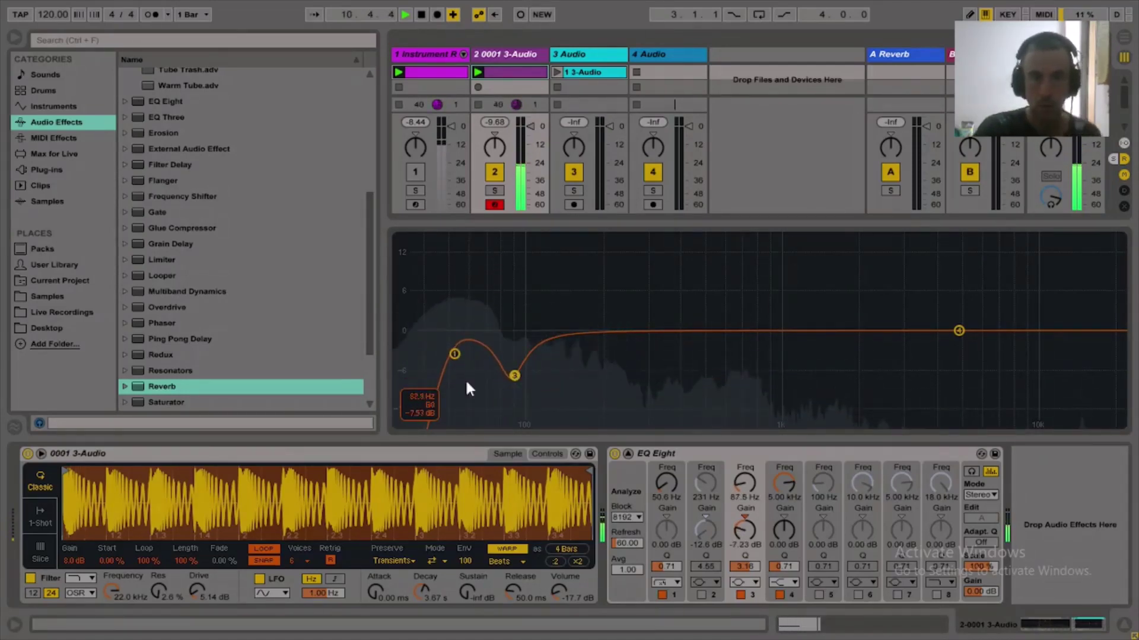
mouse_move(745, 528)
left_mouse_down()
mouse_move(745, 494)
mouse_move(745, 529)
left_mouse_up()
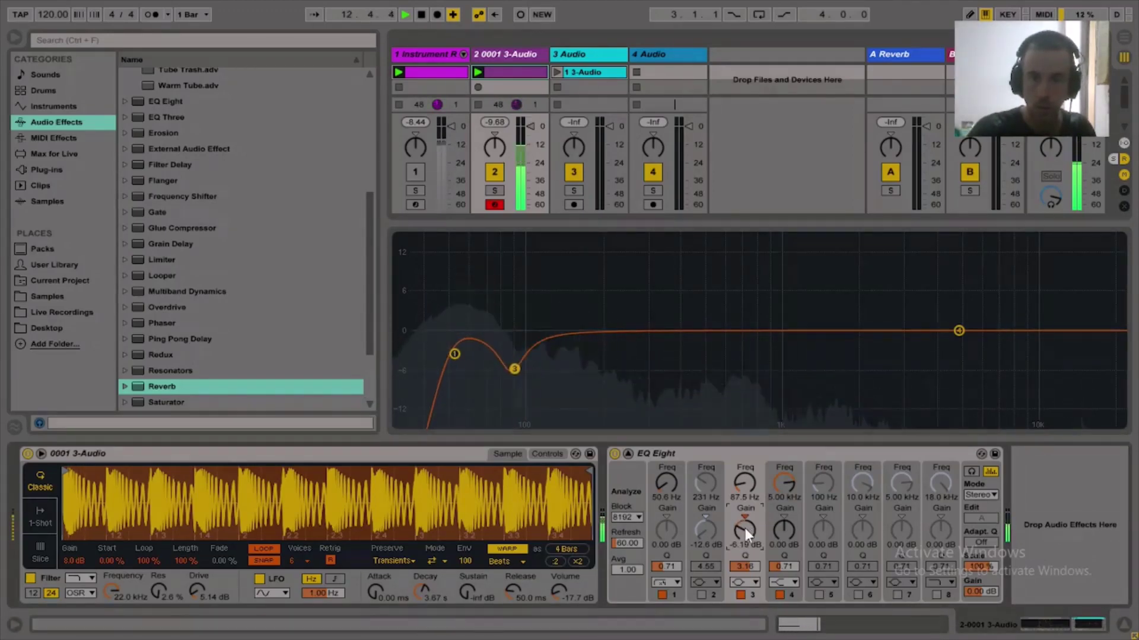
left_click(819, 595)
left_click_drag(530, 330, 565, 405)
mouse_move(562, 412)
left_mouse_down()
mouse_move(547, 407)
mouse_move(579, 406)
mouse_move(542, 402)
mouse_move(576, 392)
mouse_move(577, 283)
mouse_move(656, 295)
mouse_move(554, 353)
mouse_move(563, 371)
mouse_move(541, 415)
mouse_move(541, 403)
mouse_move(580, 417)
mouse_move(539, 401)
mouse_move(557, 405)
left_mouse_up()
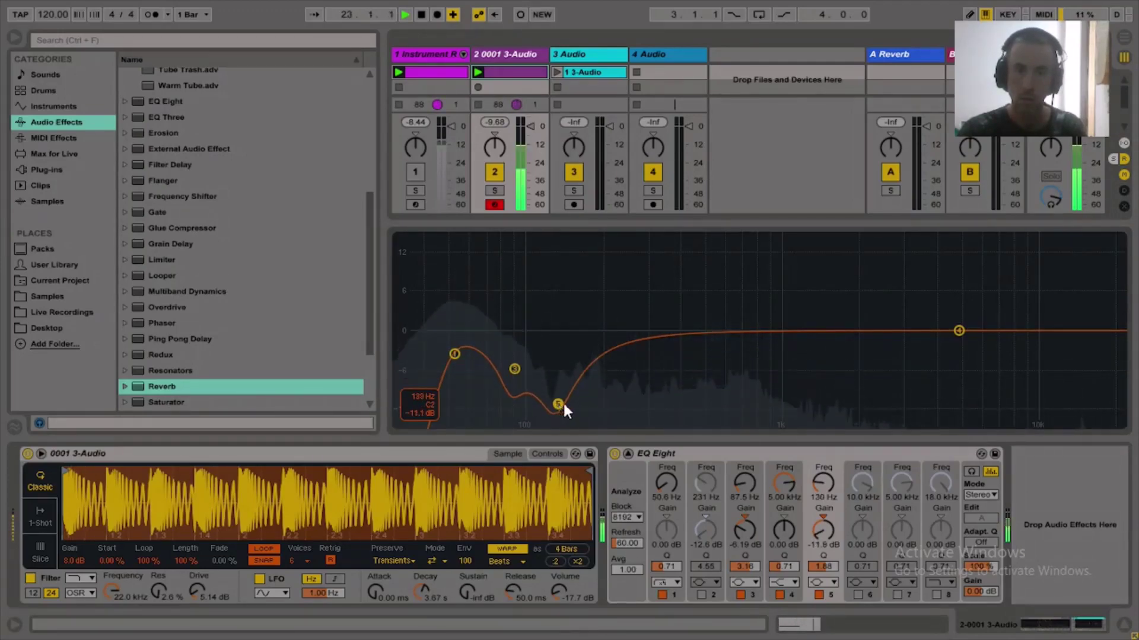
mouse_move(818, 531)
left_mouse_down()
mouse_move(818, 504)
mouse_move(816, 542)
left_mouse_up()
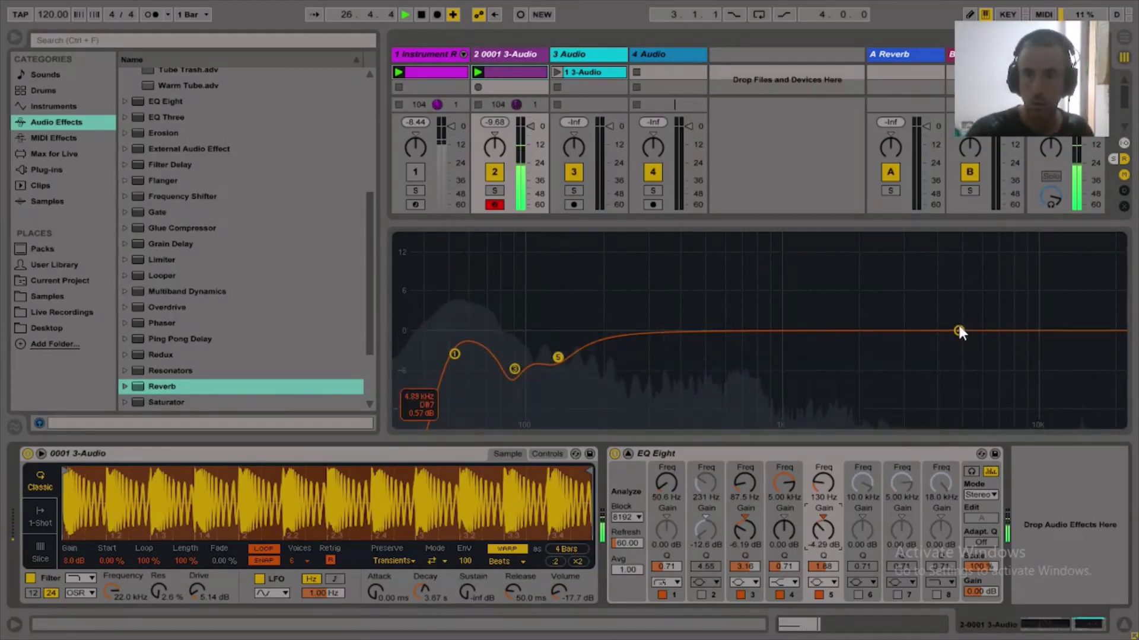
- Lower the band 4 high shelf by 6.90 dB at 6.99 kHz, and enable band 6 with a 5.24 dB cut at 644 Hz, Q 1.06
left_click_drag(959, 329, 995, 386)
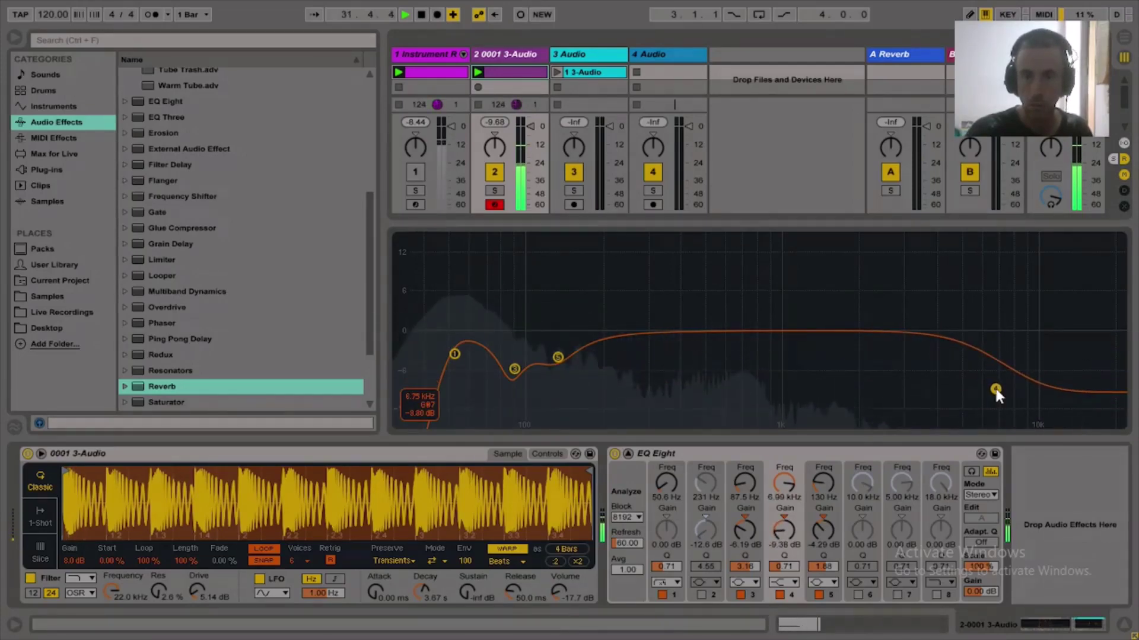
left_click_drag(785, 532, 785, 529)
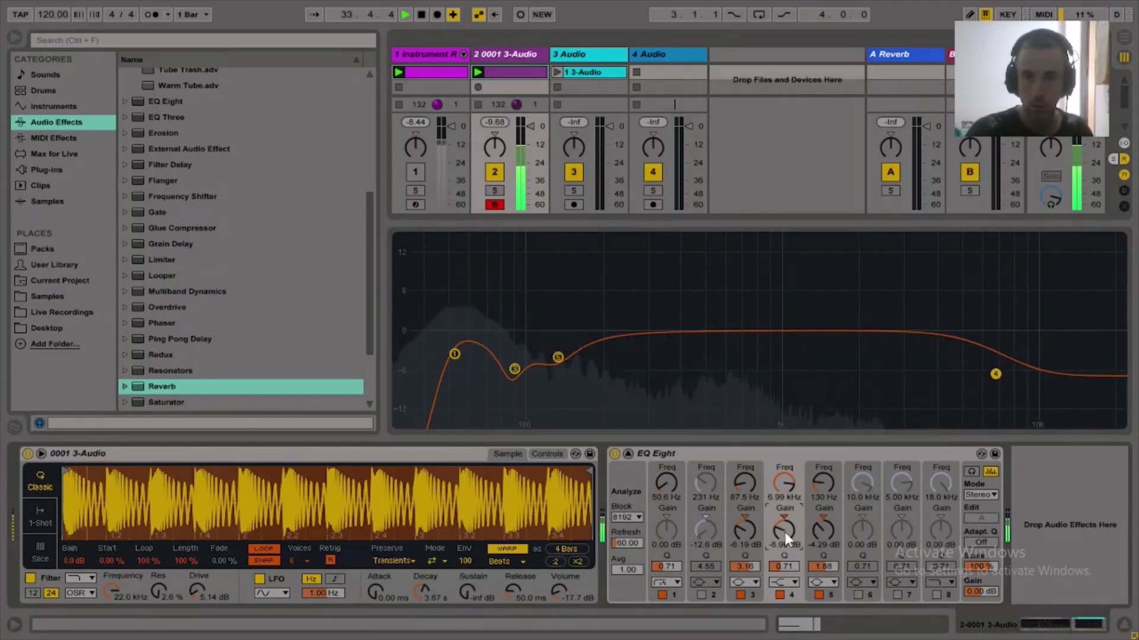
left_click(858, 595)
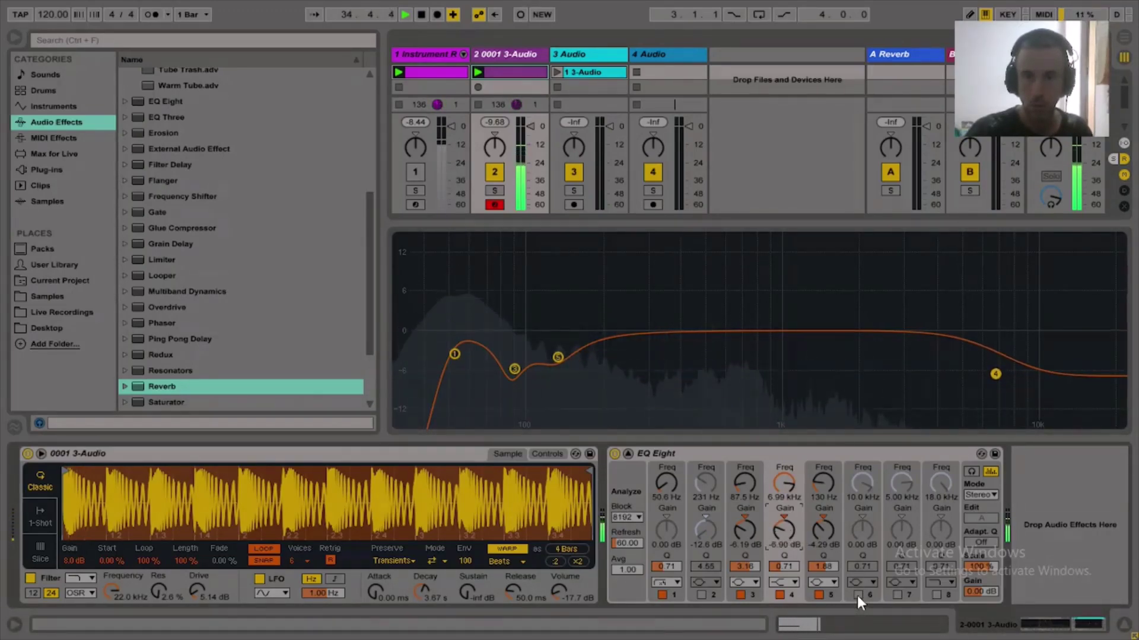
left_click_drag(1034, 331, 734, 373)
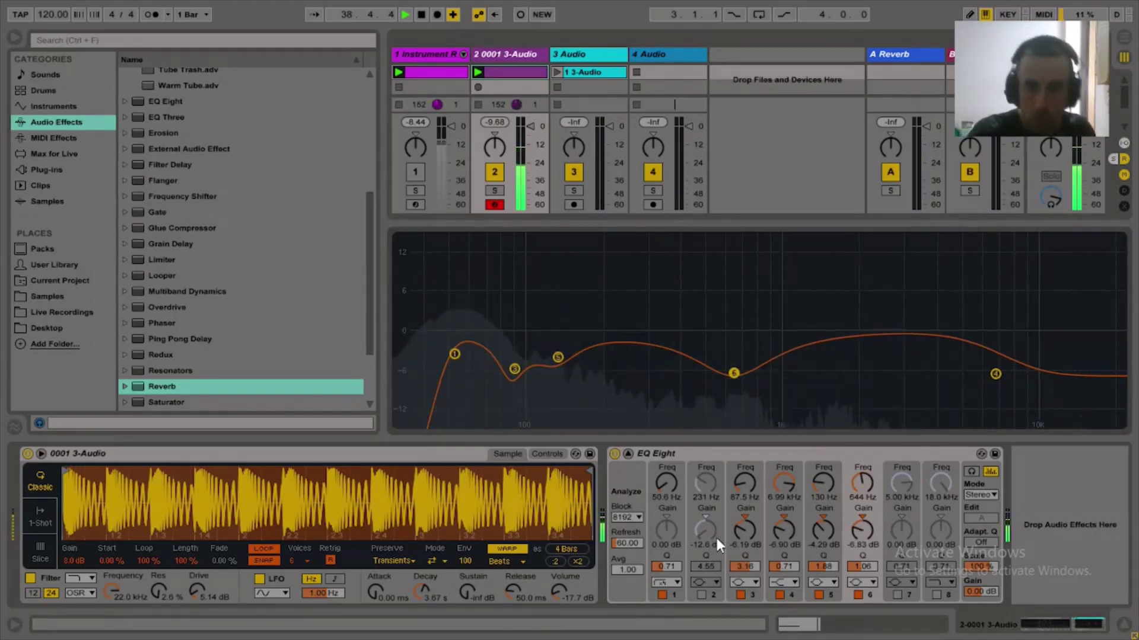
mouse_move(861, 535)
left_mouse_down()
mouse_move(861, 512)
mouse_move(861, 529)
left_mouse_up()
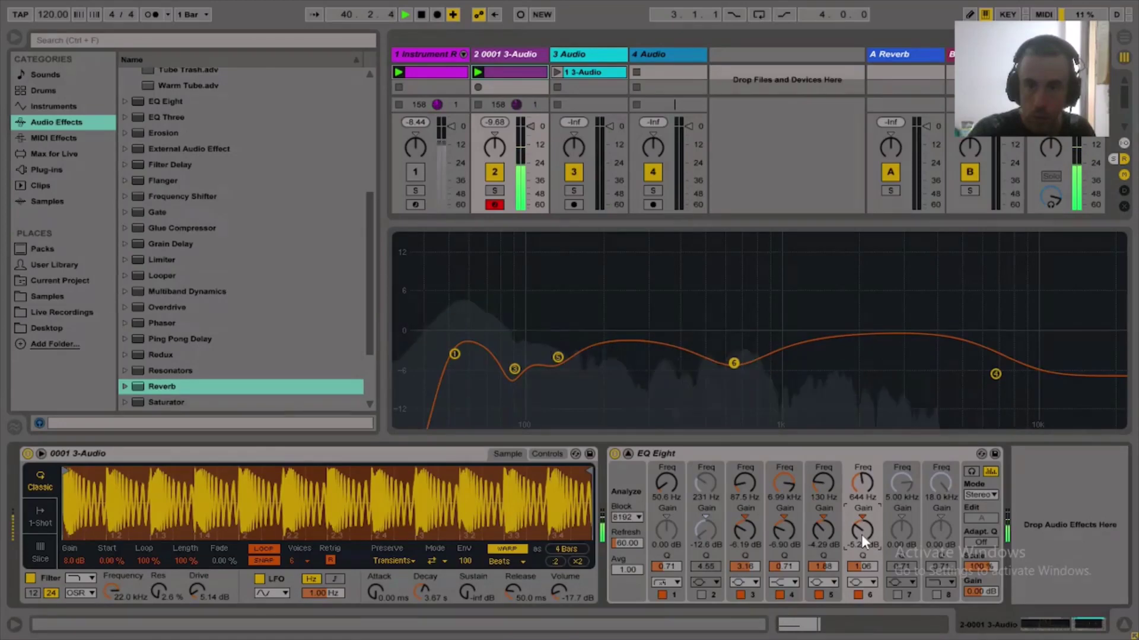
- Compare the kick with EQ Eight bypassed and active, and collapse the expanded EQ display
left_click(614, 454)
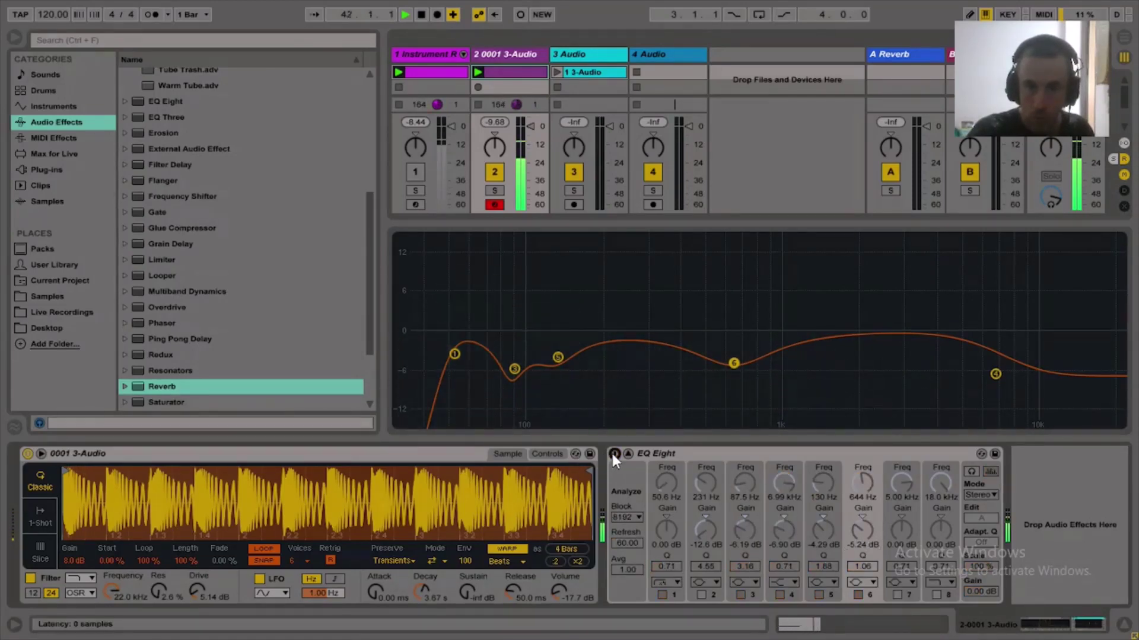
left_click(615, 453)
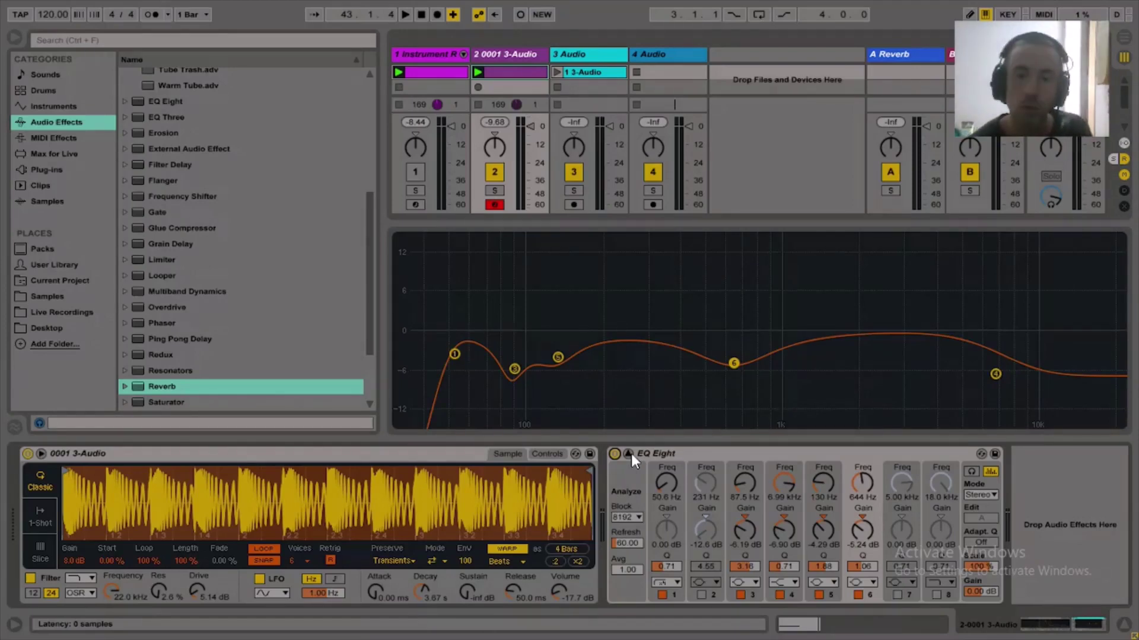
left_click(629, 453)
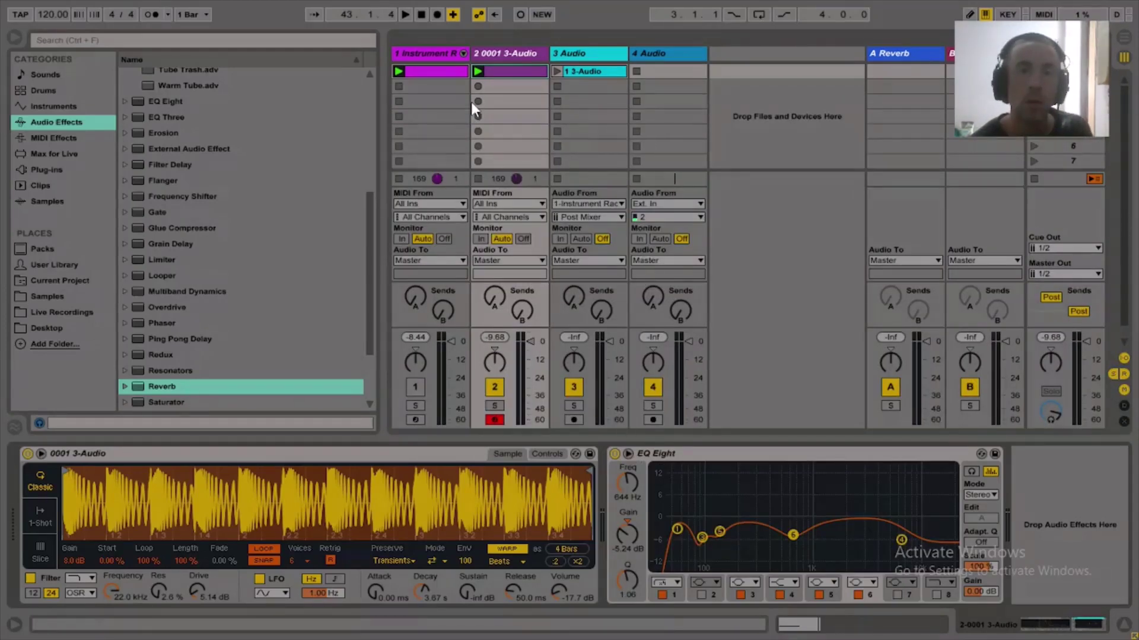
- Insert a MIDI track after the 2 0001 3-Audio track and load Operator onto it
right_click(507, 52)
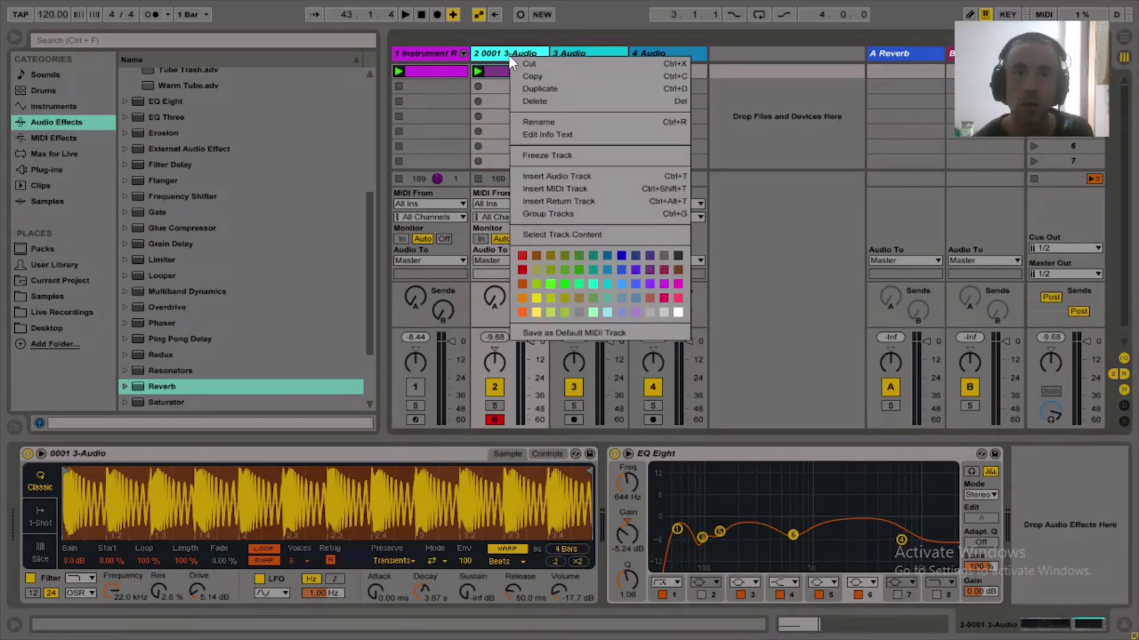
left_click(513, 188)
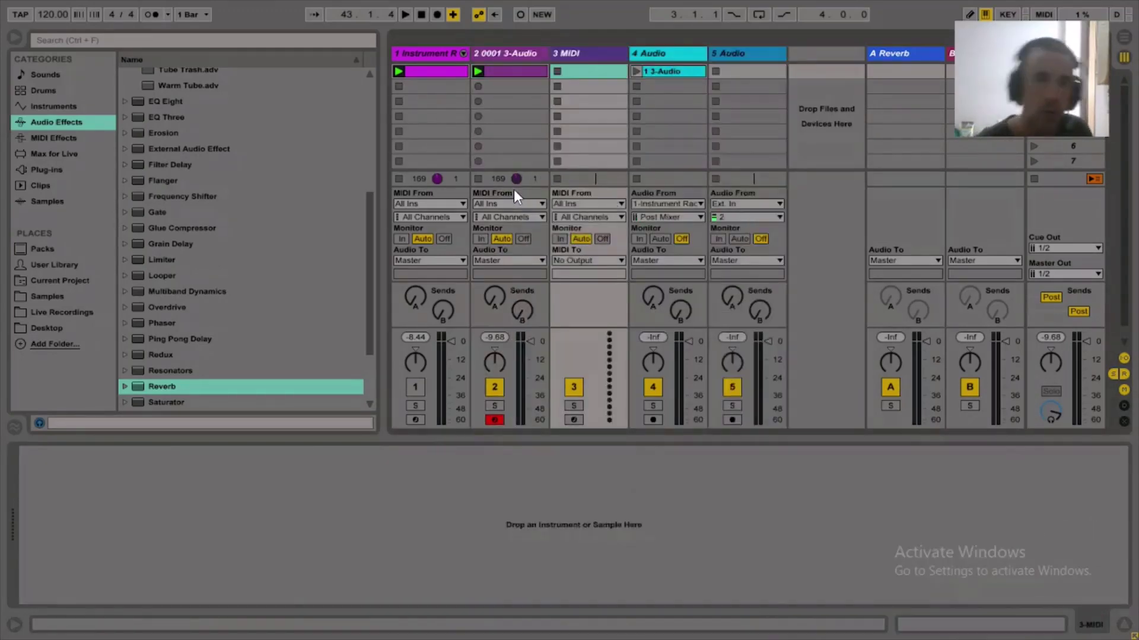
left_click(63, 109)
left_click_drag(170, 186, 591, 61)
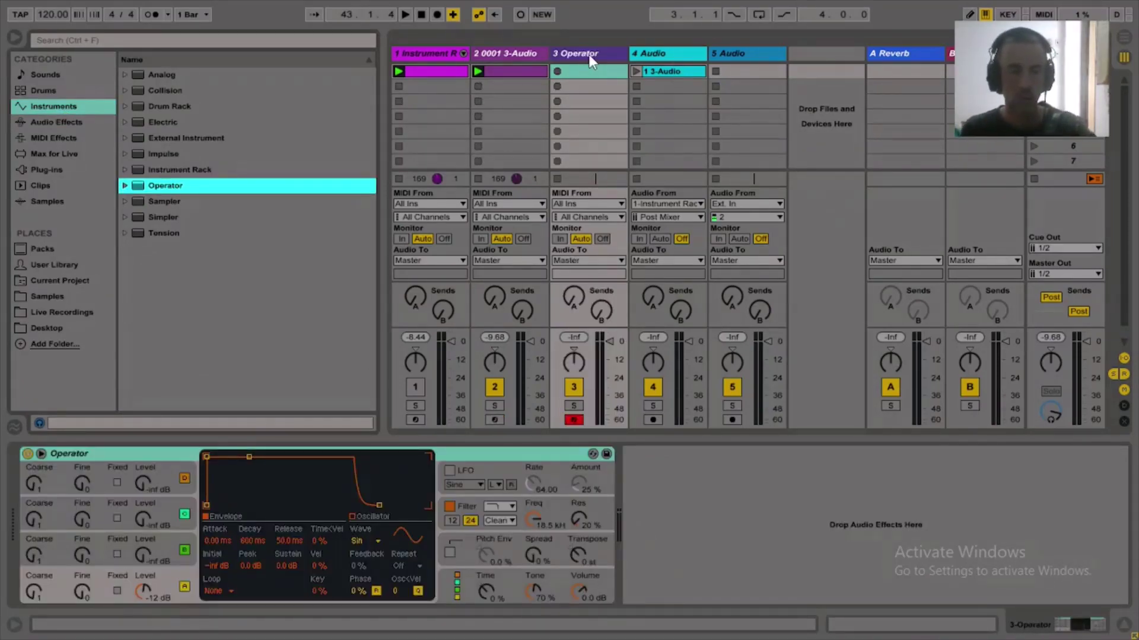
- Shift the computer keyboard octave down to C0–D1, audition low Operator notes, and start the kick loop
key("a")
key("z")
key("a")
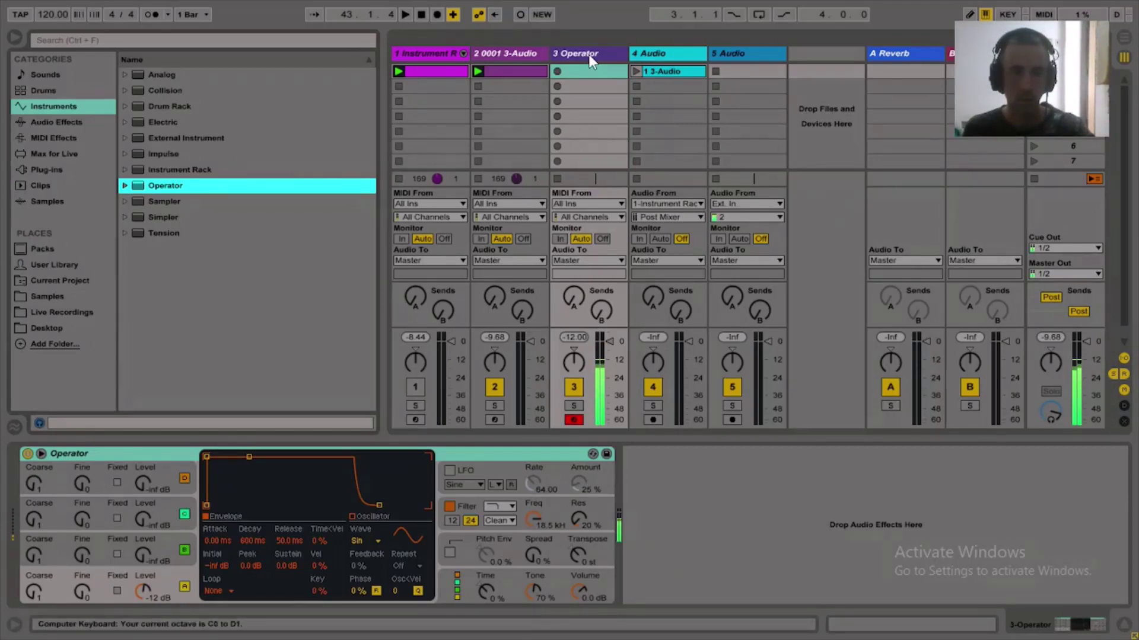
key("space")
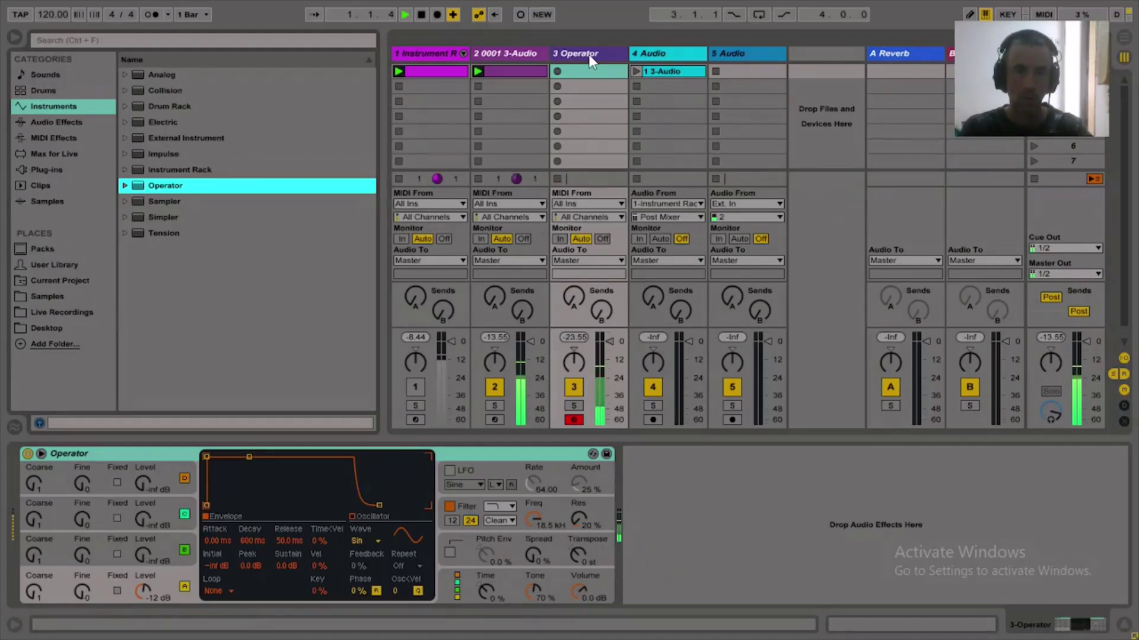
- Record a MIDI clip of F0 offbeat notes in the Operator track's first slot, launch it, and open its notes
left_click(557, 72)
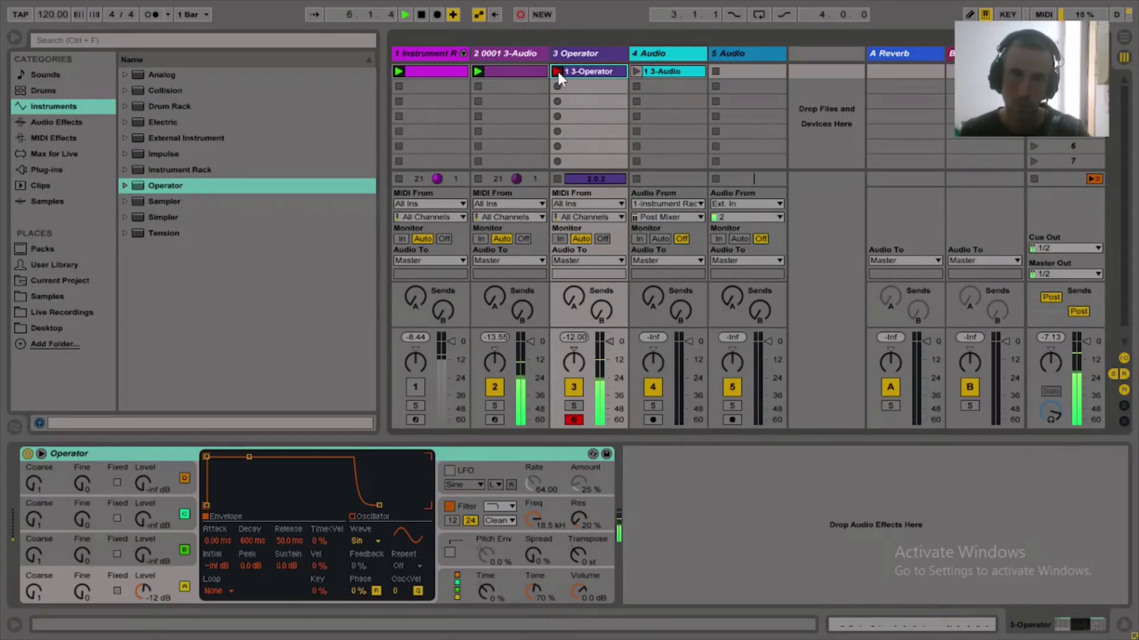
left_click(558, 72)
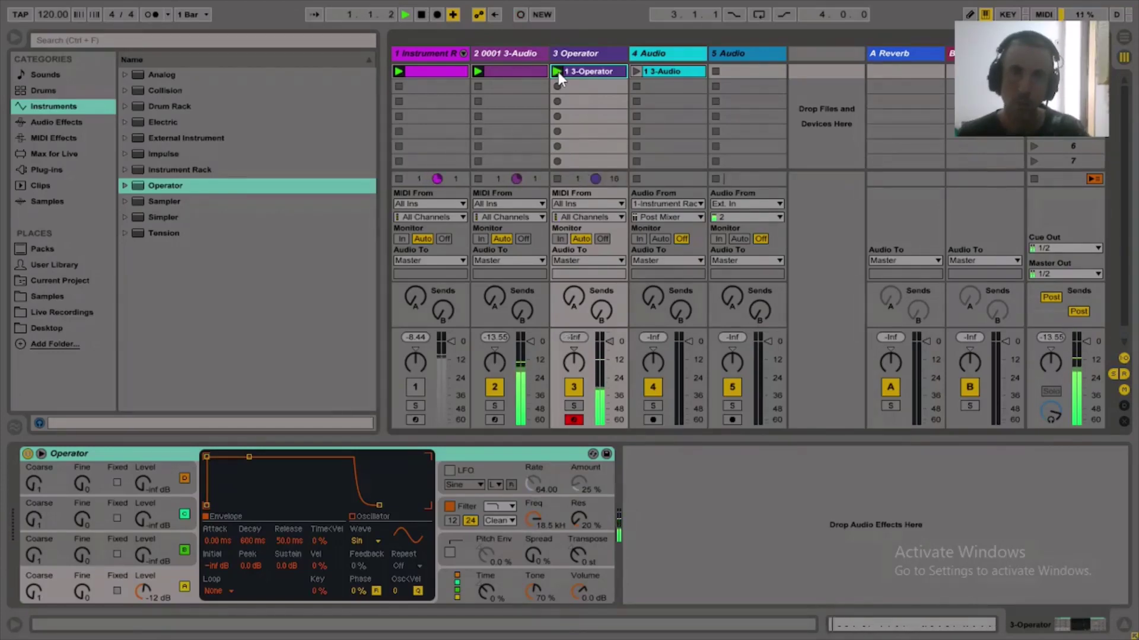
double_click(579, 71)
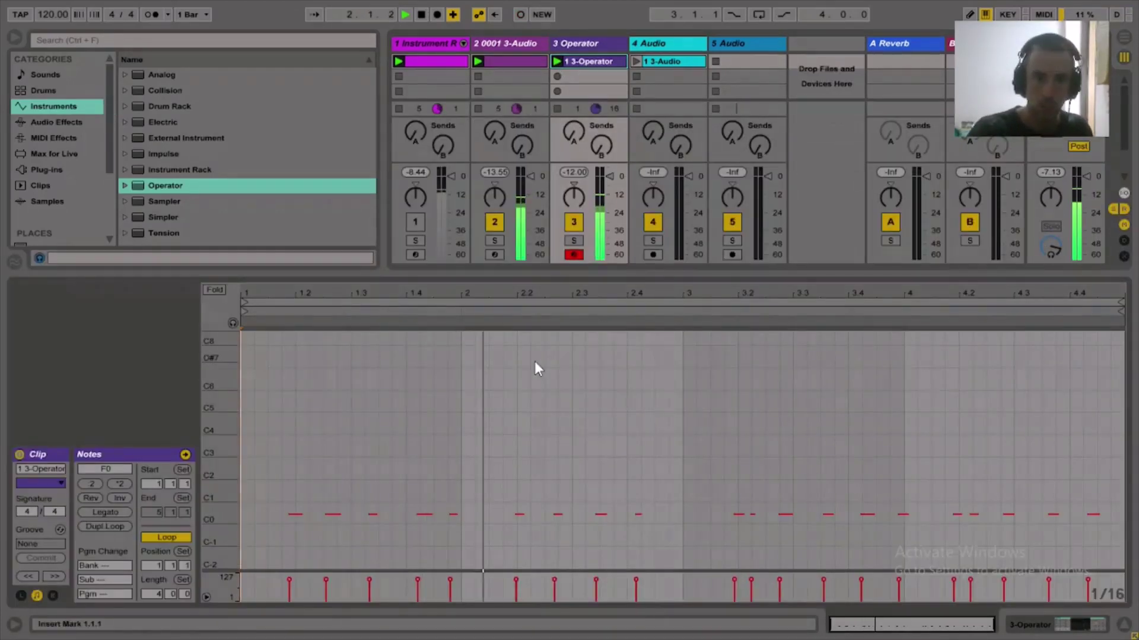
- Loop only the first bar of the Operator clip, enlarge the note display around F0, and start playback
left_click_drag(462, 465, 232, 449)
key("ctrl+l")
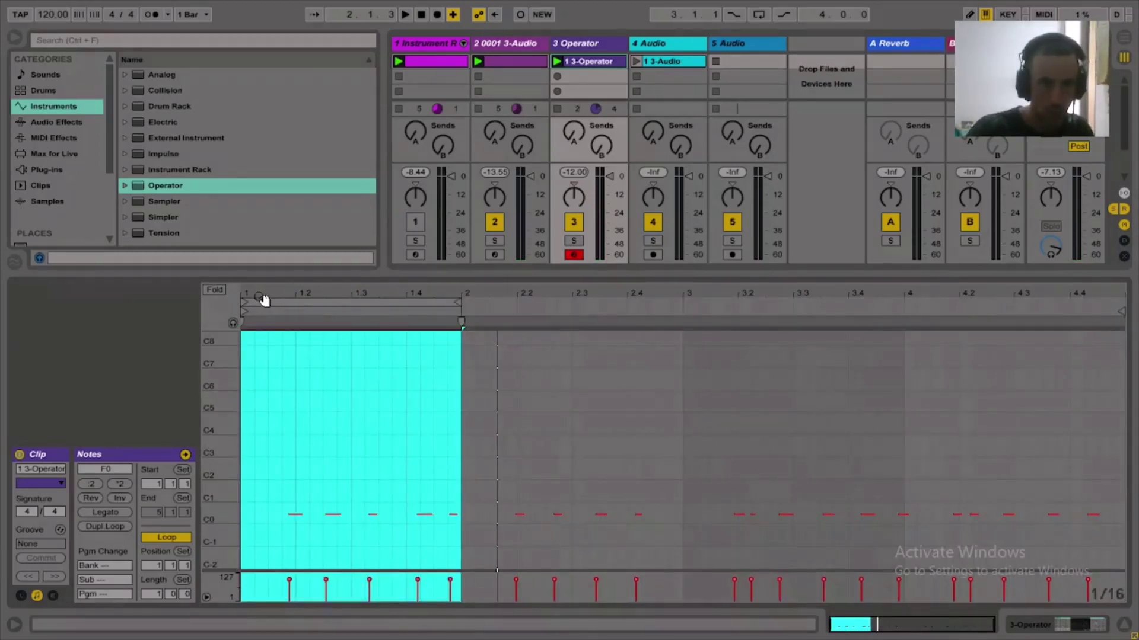
key("z")
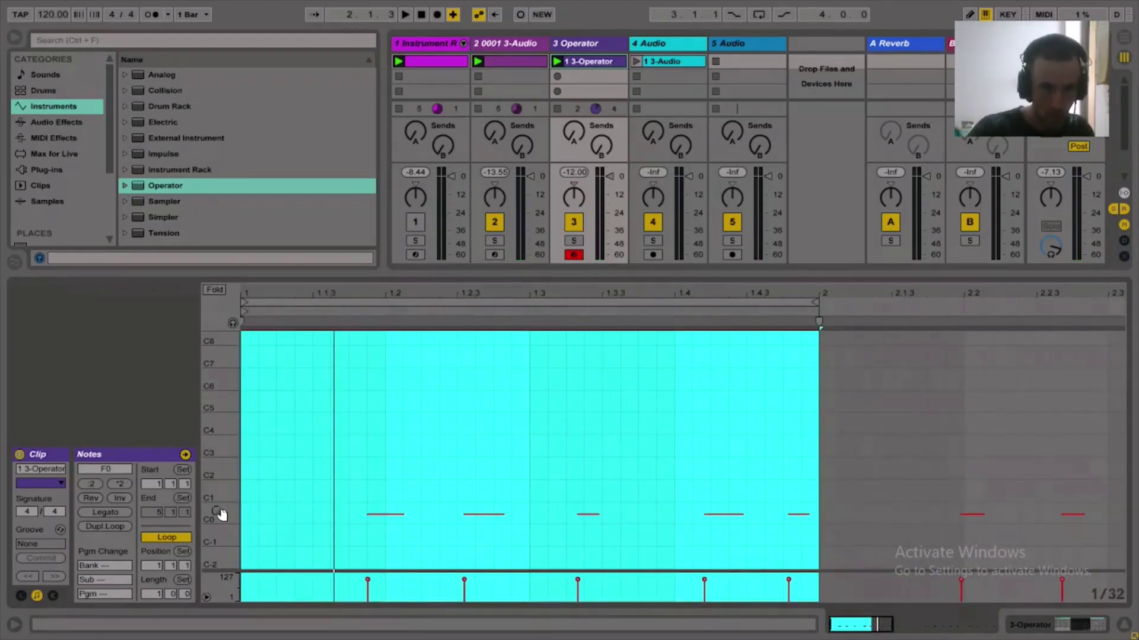
left_click_drag(220, 513, 220, 513)
key("space")
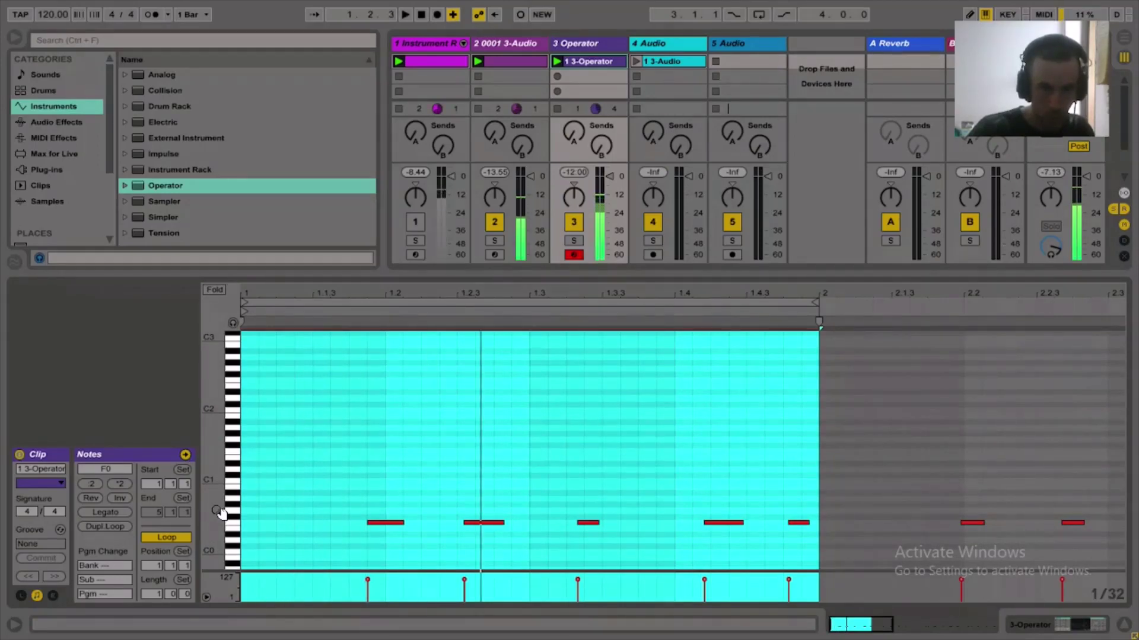
- Set a fixed 1/16 grid and align the first bar's F0 notes to it, starting at 1.1.4, 1.2.3 and 1.3.2
right_click(380, 508)
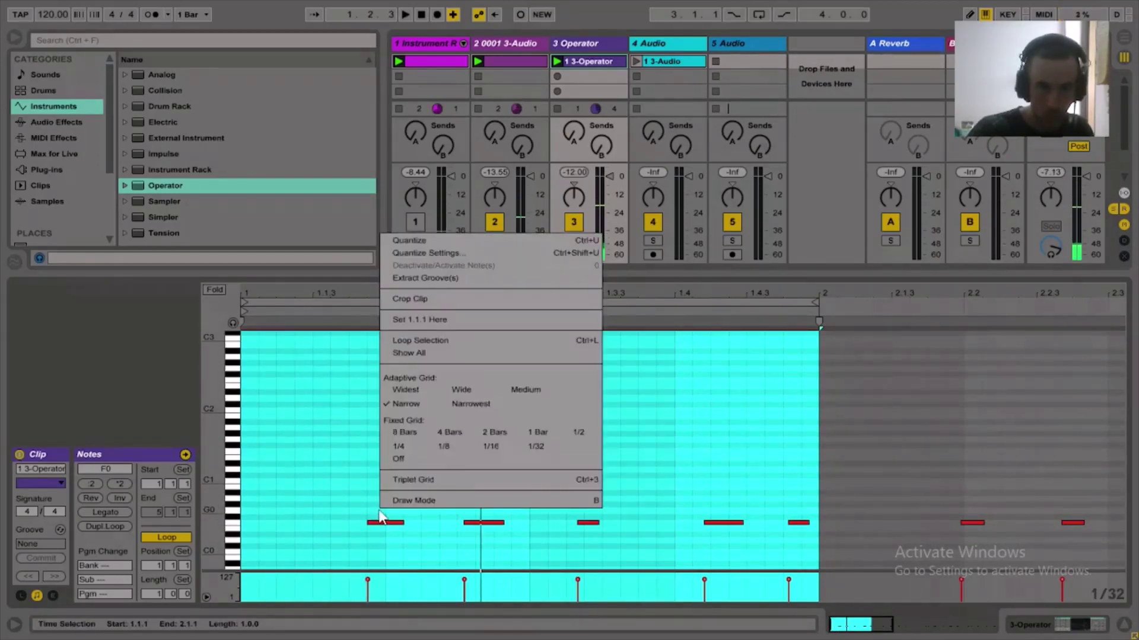
left_click(503, 451)
left_click_drag(379, 524, 359, 525)
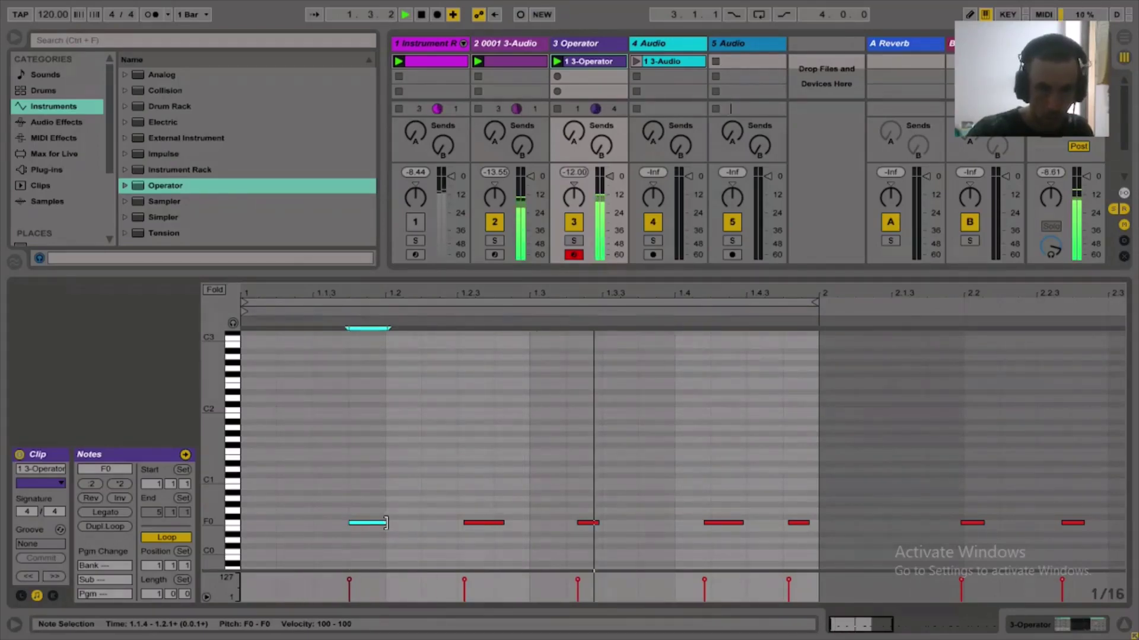
left_click_drag(389, 523, 376, 524)
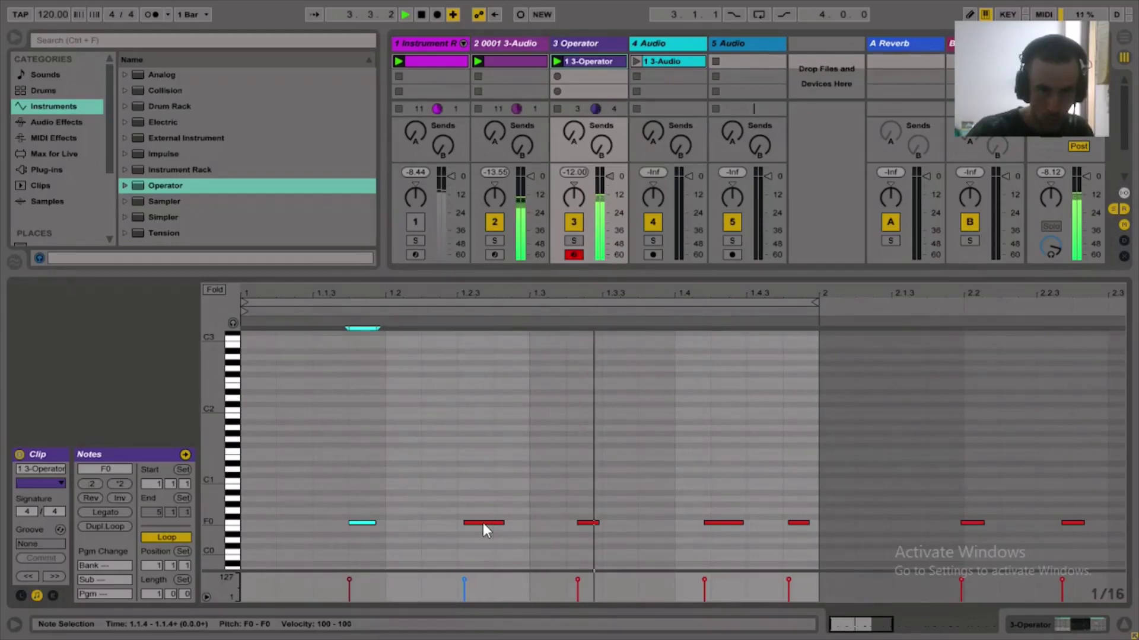
left_click_drag(483, 523, 474, 525)
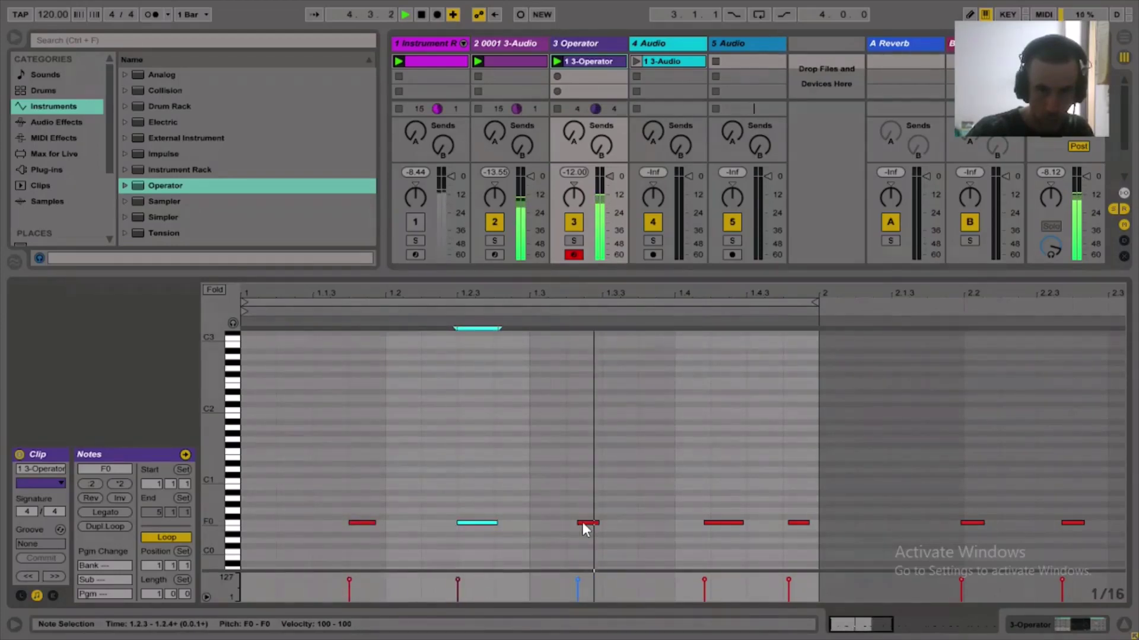
mouse_move(586, 523)
left_mouse_down()
mouse_move(575, 524)
mouse_move(598, 523)
left_mouse_up()
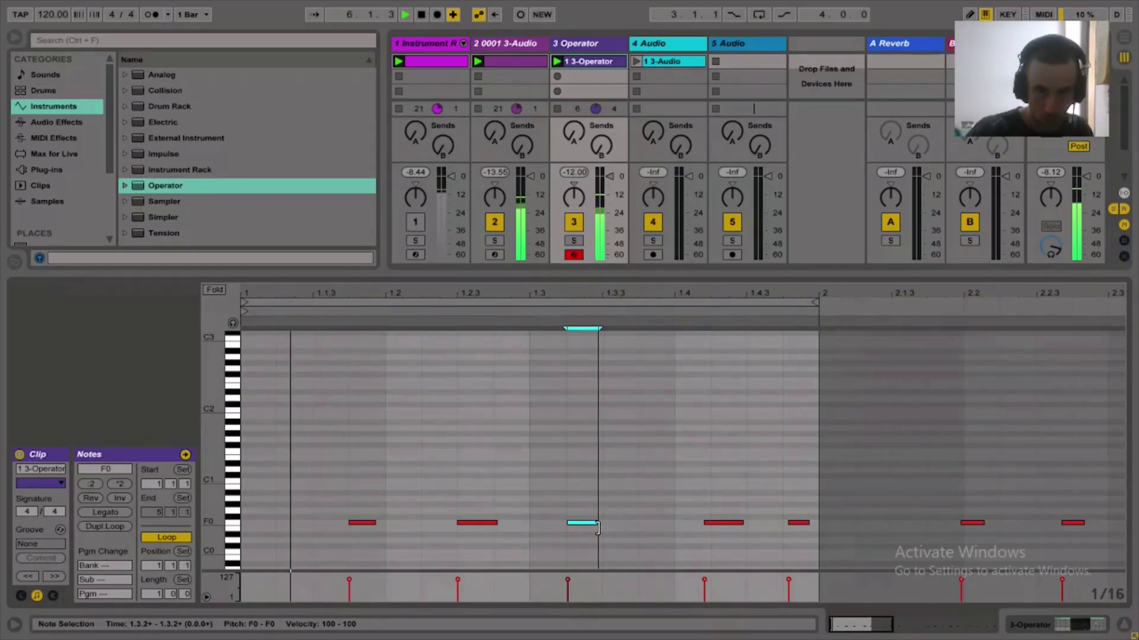
left_click(731, 525)
left_click_drag(730, 526, 788, 524)
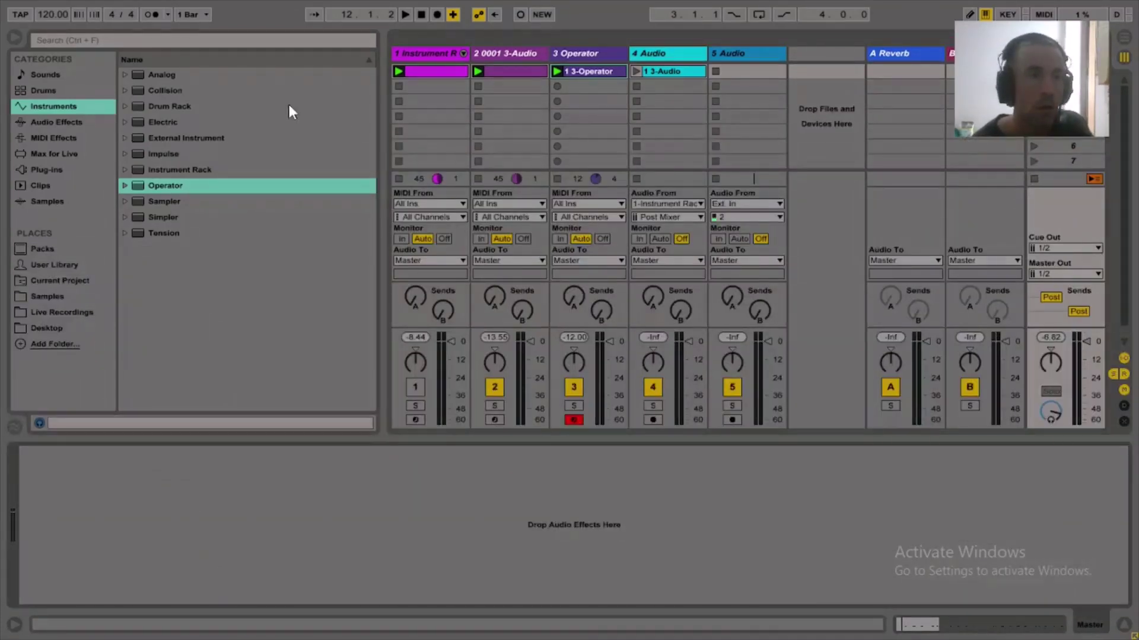
- Add EQ Eight to the Master track and expand its frequency display
left_click(79, 123)
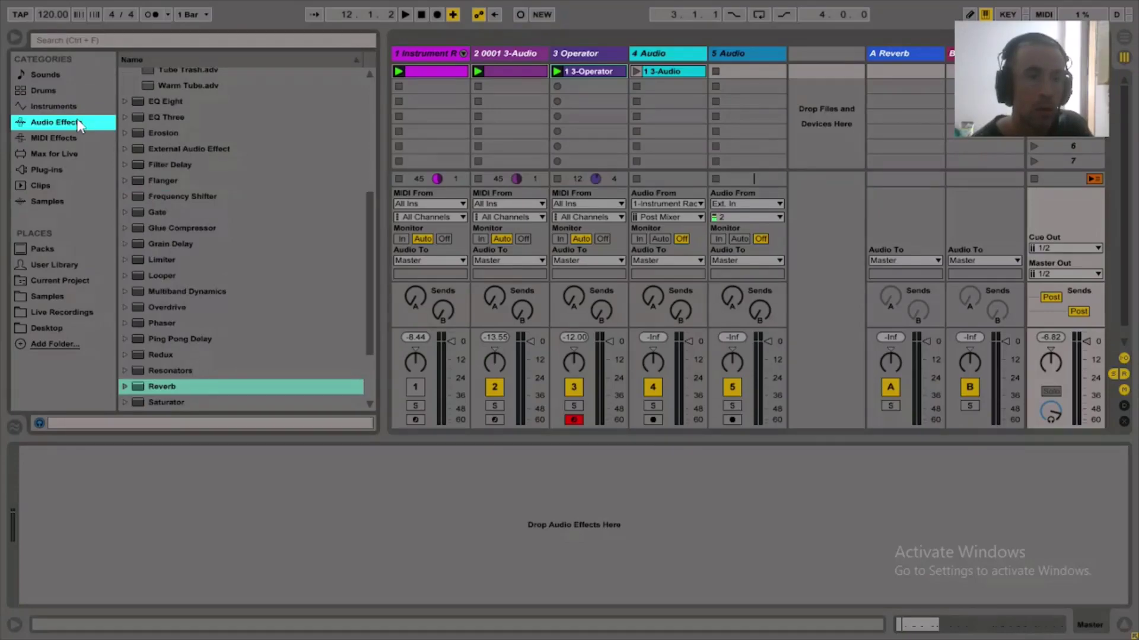
double_click(179, 100)
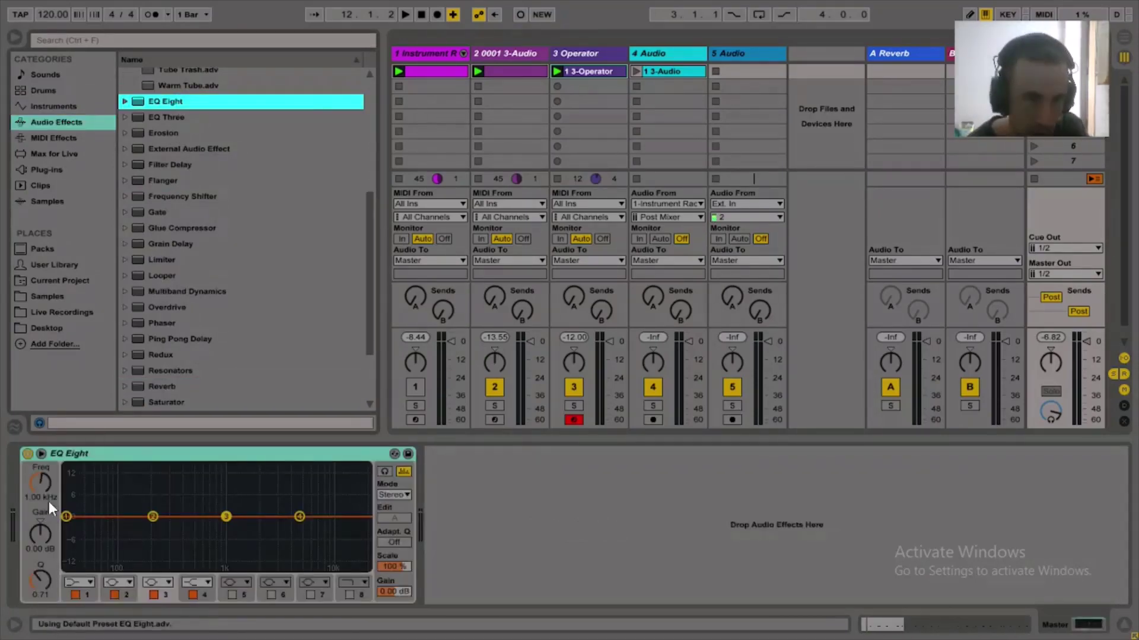
left_click(42, 455)
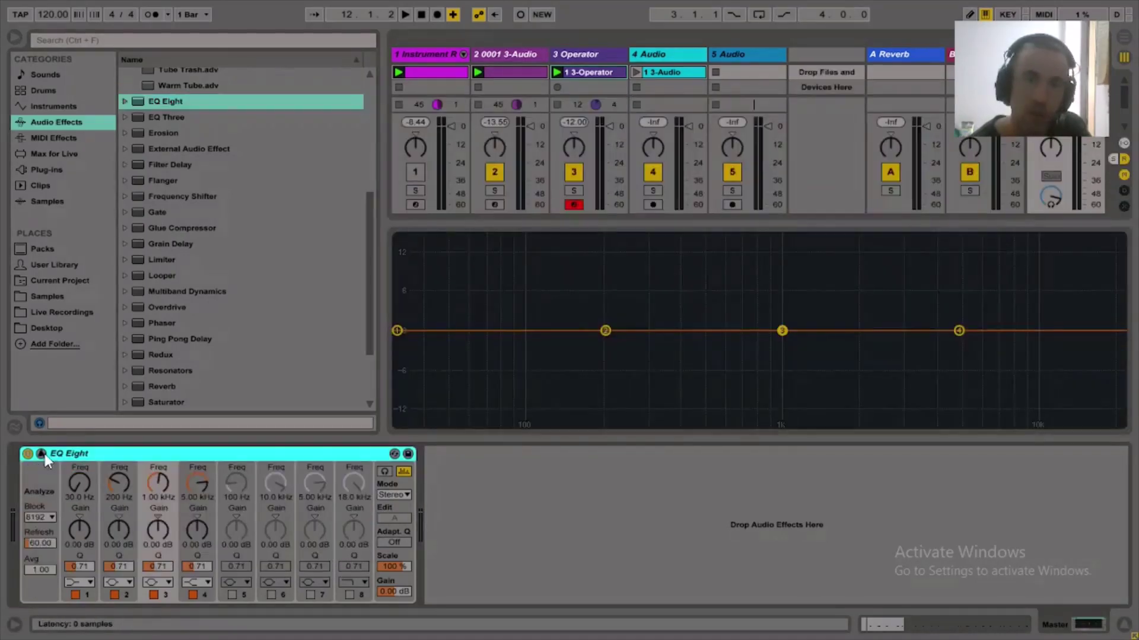
- Play the loop and lower the Operator track's volume to -4.0 dB
key("space")
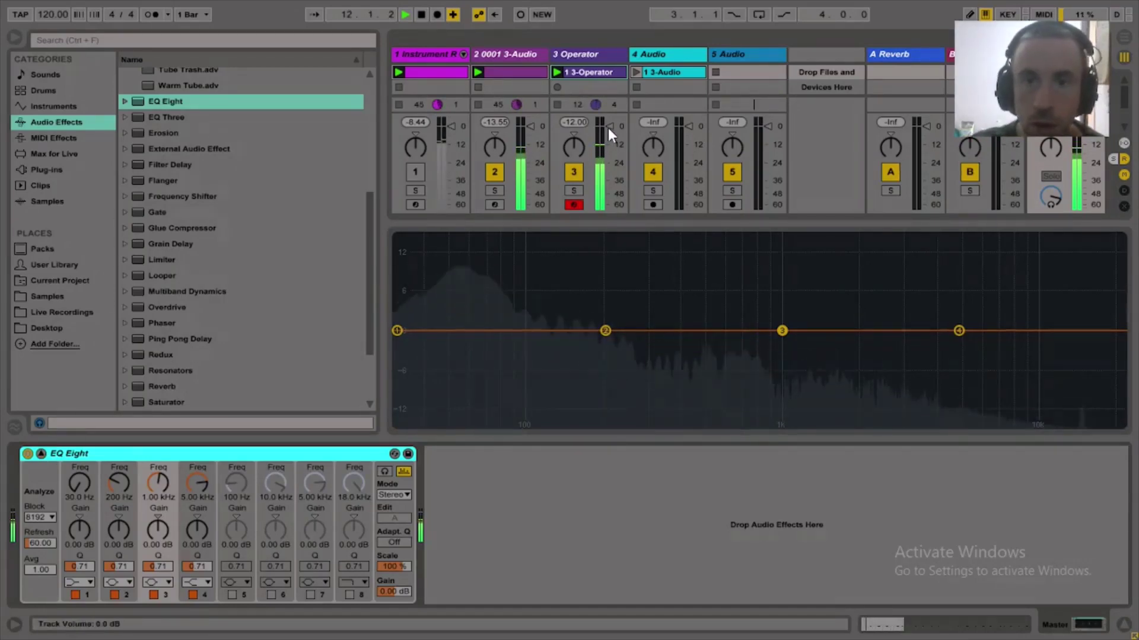
left_click_drag(608, 127, 607, 138)
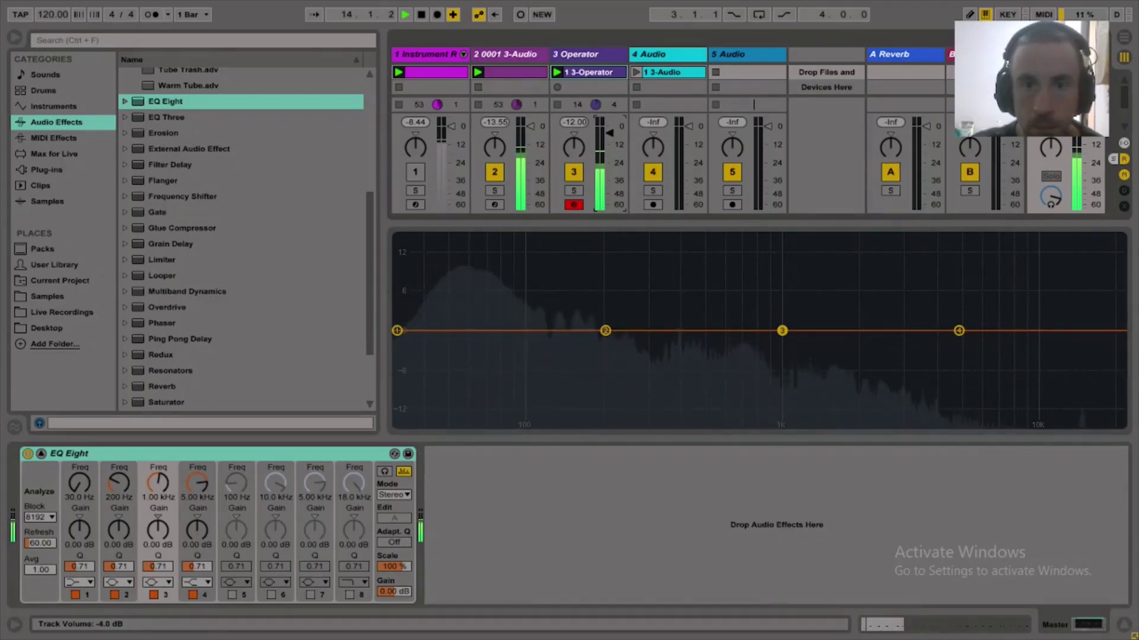
- Set oscillator A's envelope sustain to -inf dB in Operator and restart playback
left_click(585, 59)
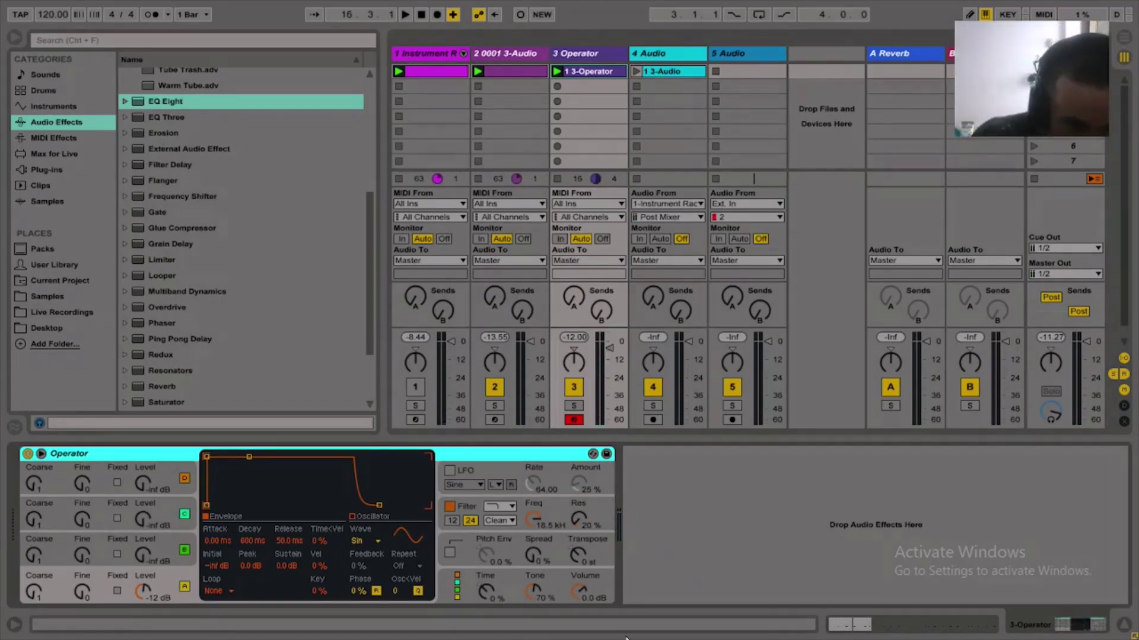
left_click_drag(285, 560, 285, 560)
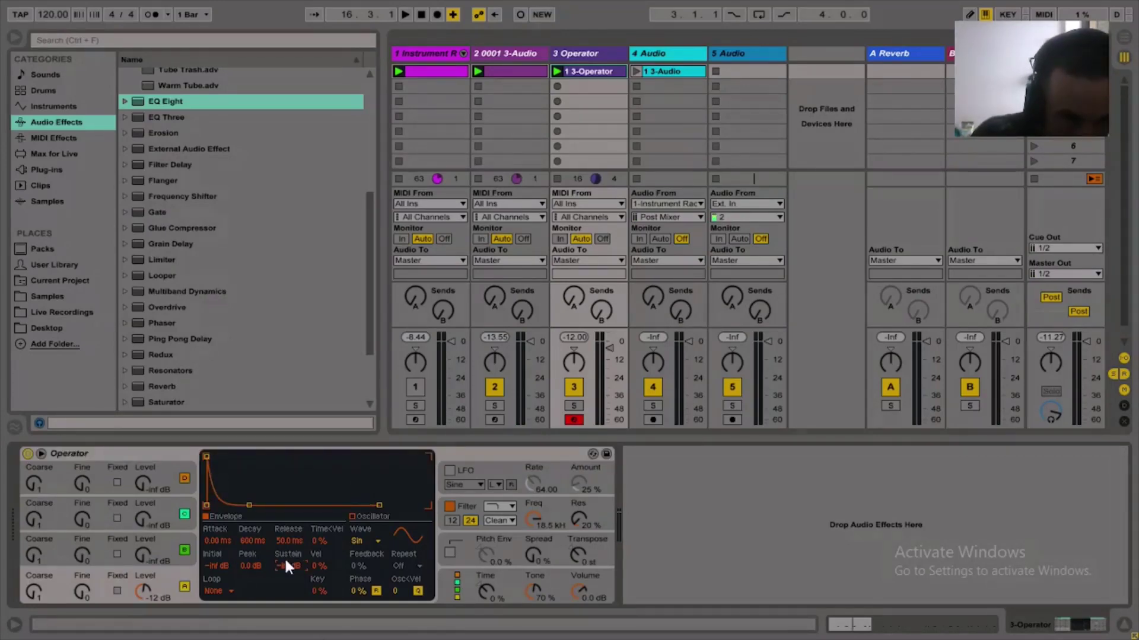
key("space")
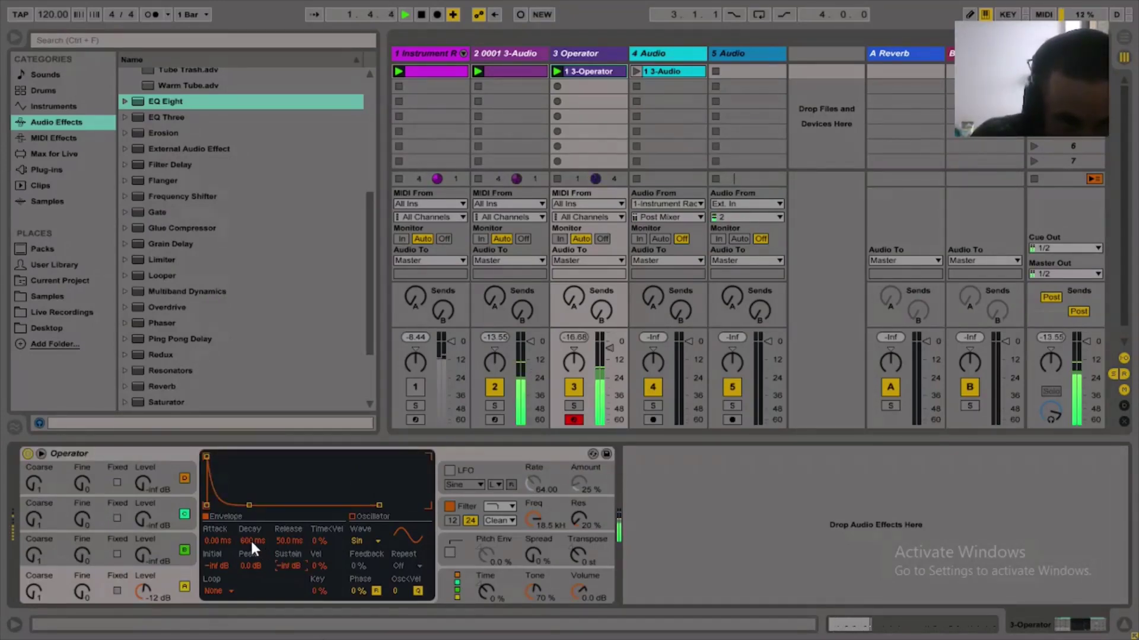
- Compare Operator's envelope sustain at 0.0 dB and -inf dB, and try other decay times during playback
left_click_drag(252, 540, 251, 546)
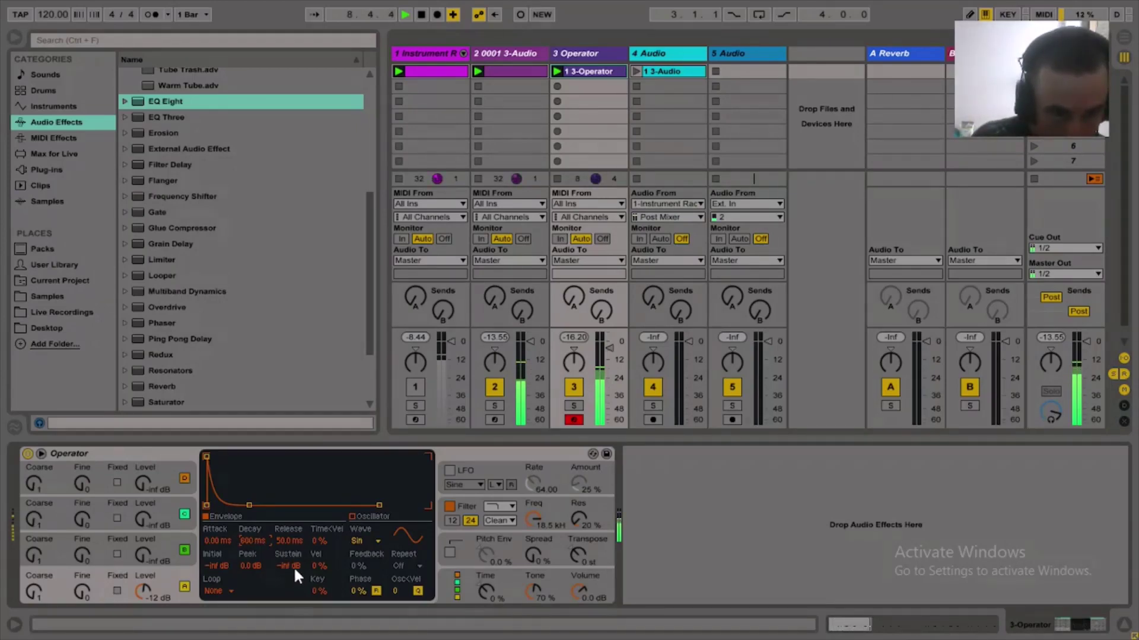
left_click_drag(294, 567, 294, 522)
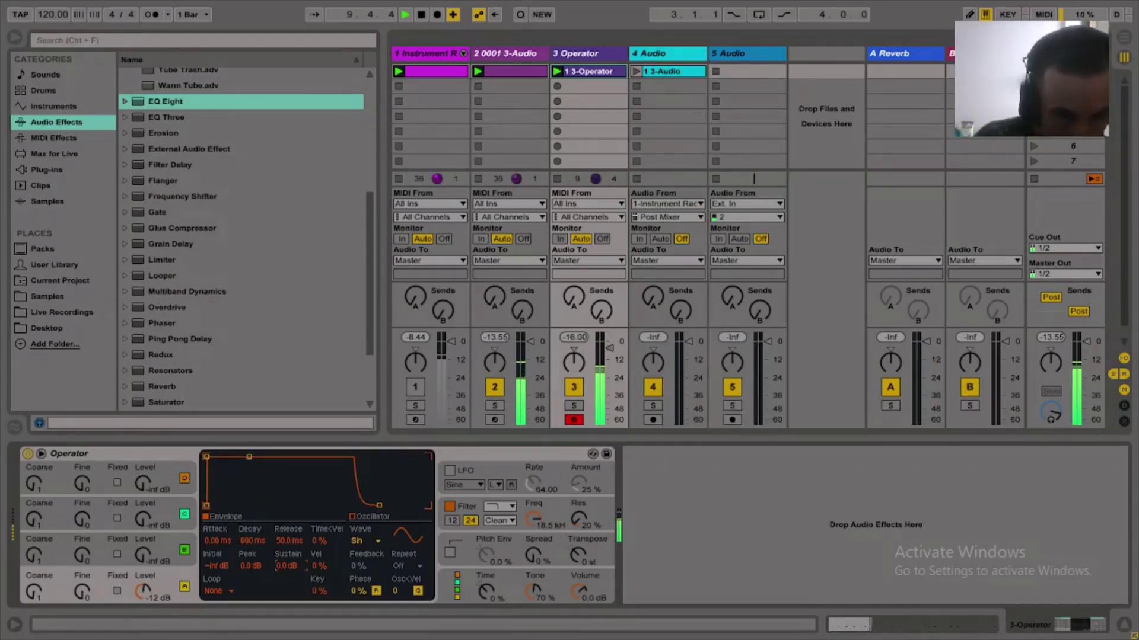
left_click_drag(293, 567, 294, 611)
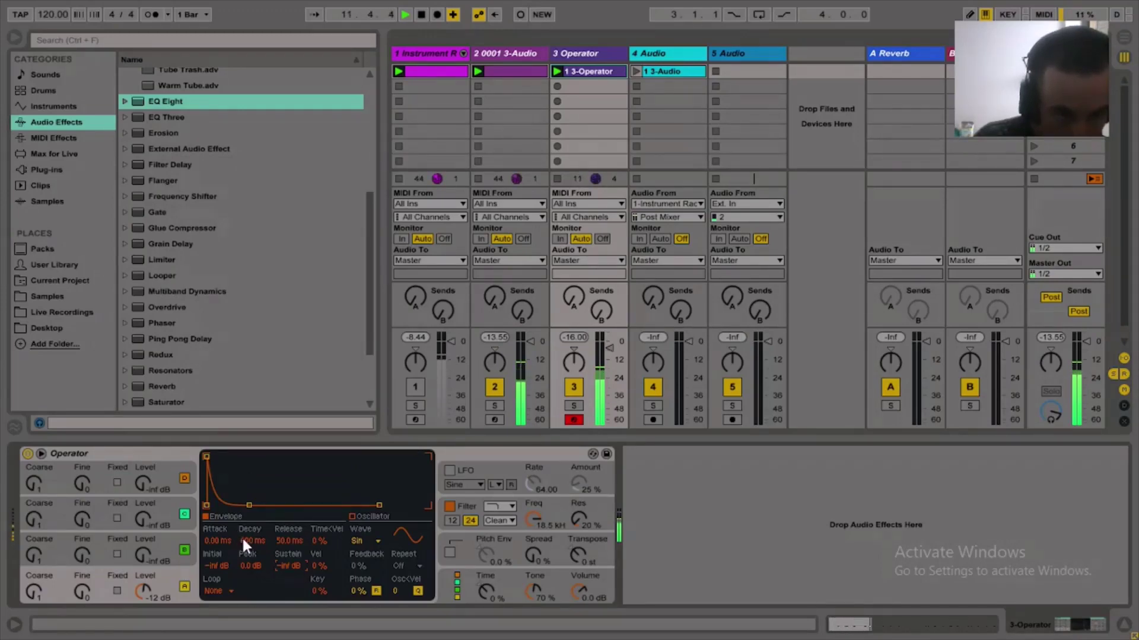
mouse_move(242, 541)
left_mouse_down()
mouse_move(242, 519)
mouse_move(241, 538)
left_mouse_up()
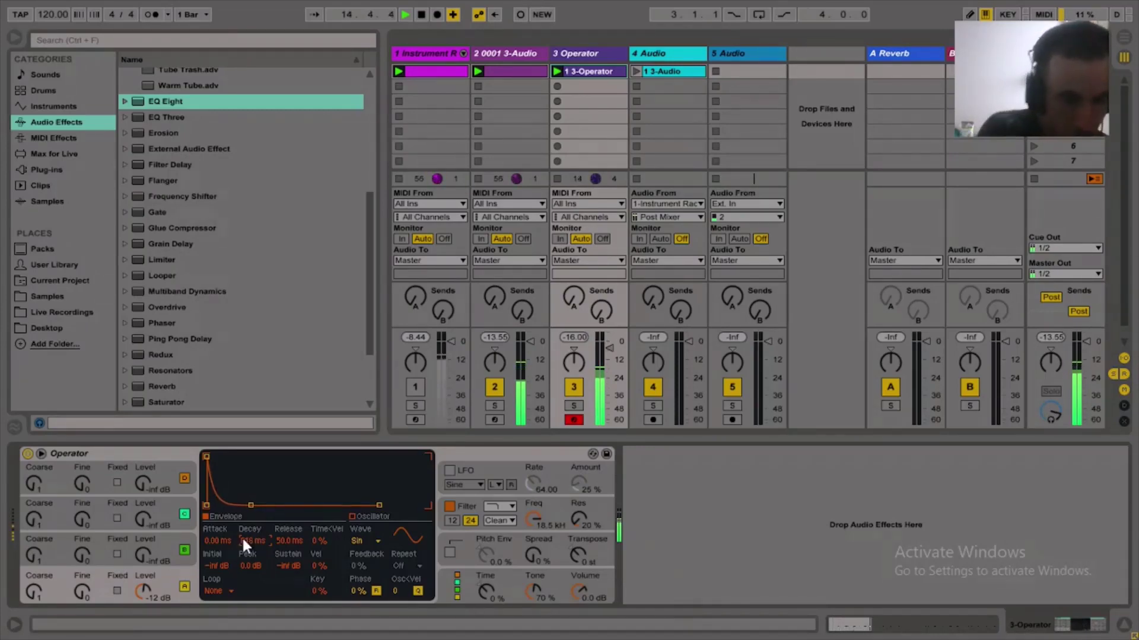
key("space")
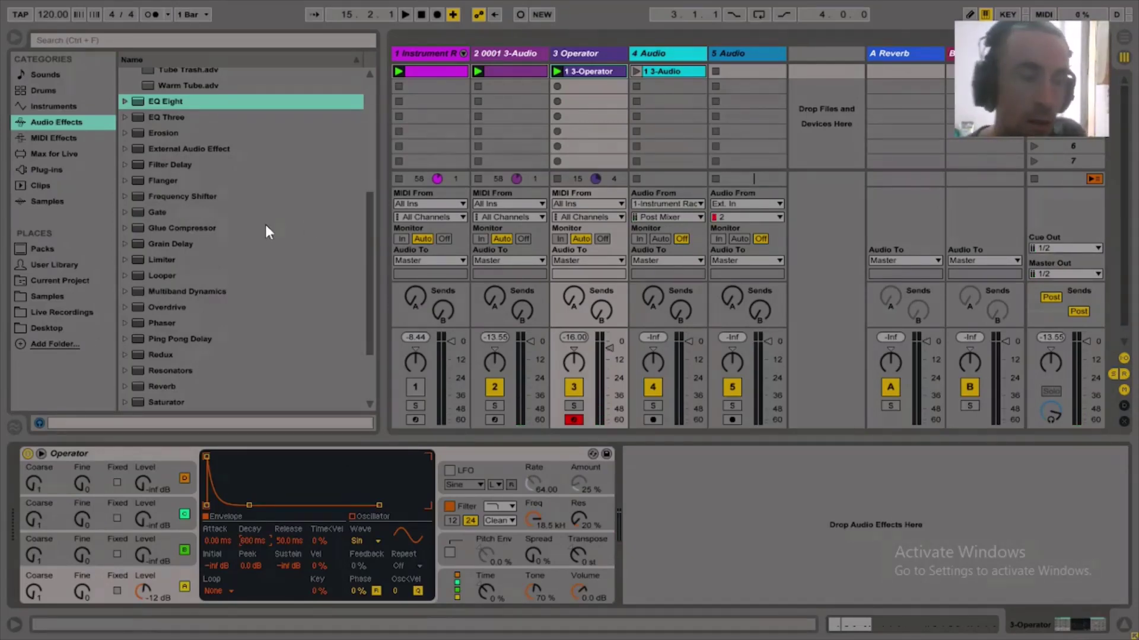
- Add a Compressor after Operator and expand its sidechain section
left_click_drag(370, 263, 363, 137)
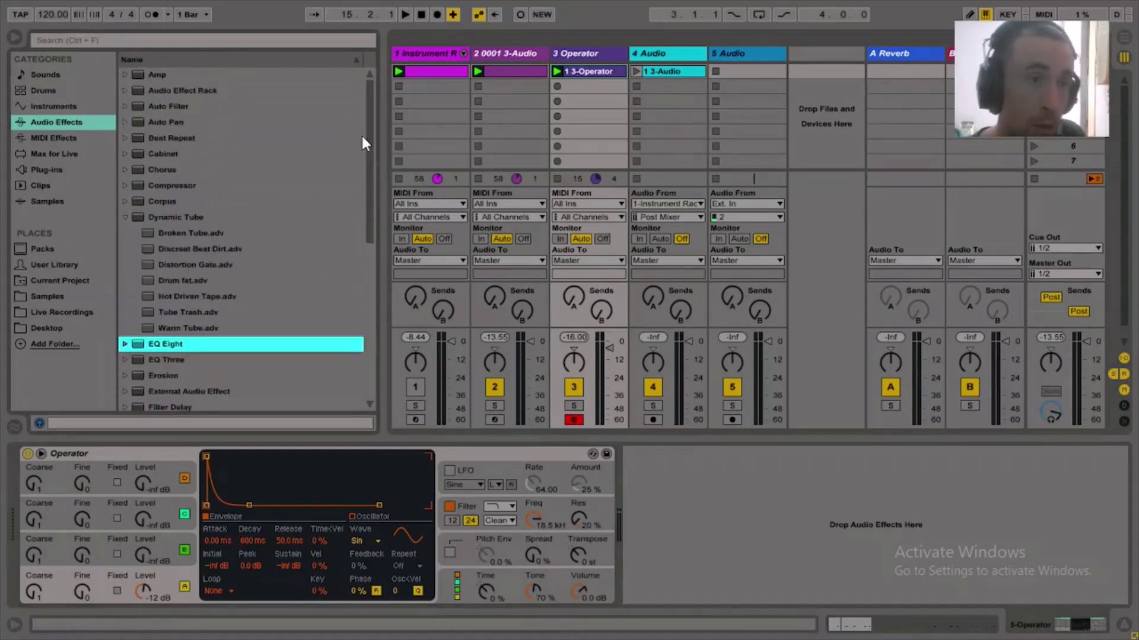
left_click(181, 185)
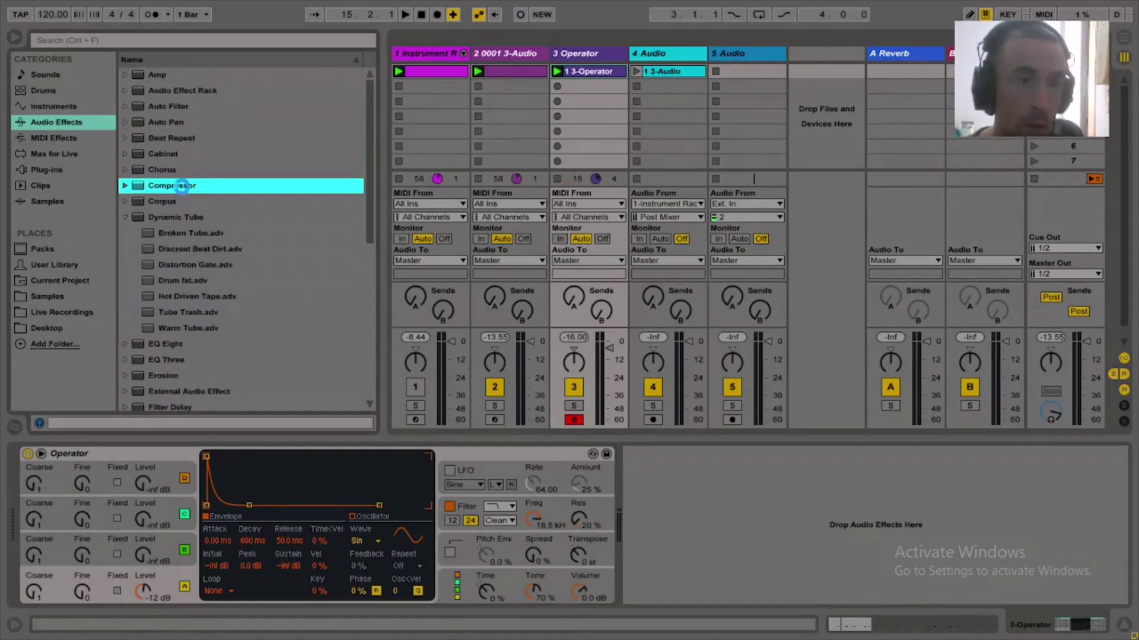
double_click(183, 187)
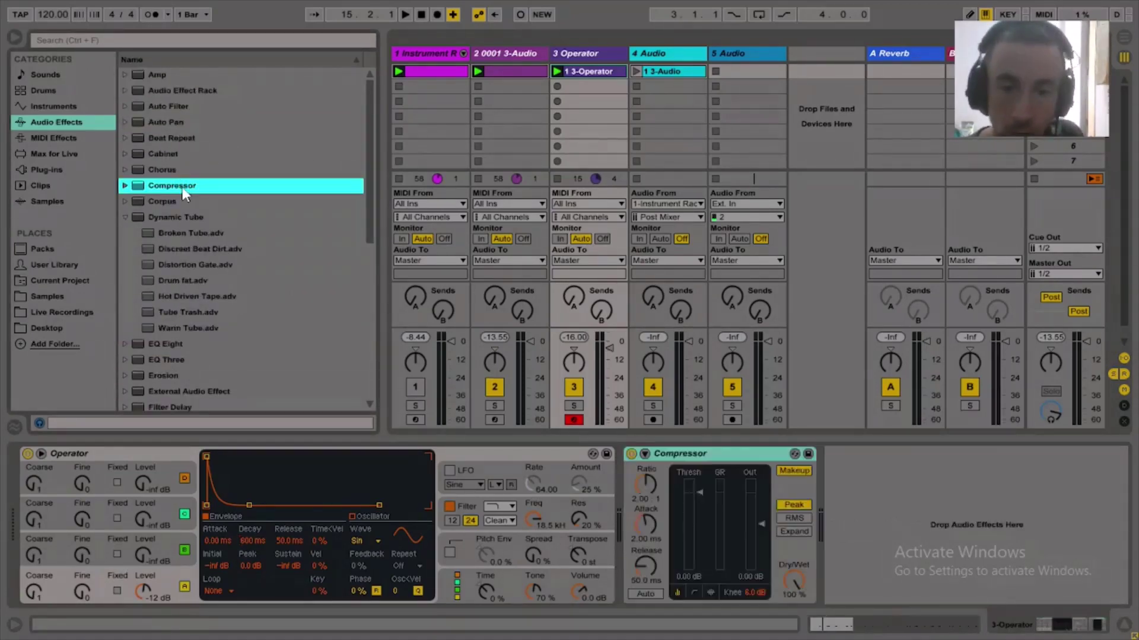
left_click(644, 453)
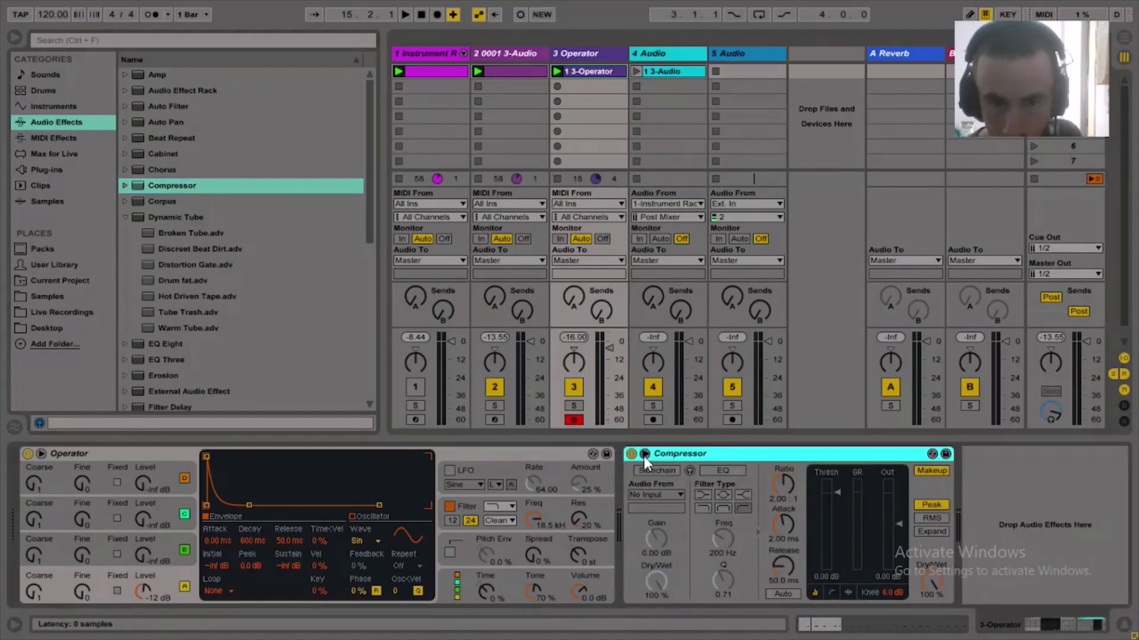
- Enable the Compressor's sidechain and take its audio from the 2-0001 3-Audio track
left_click(670, 472)
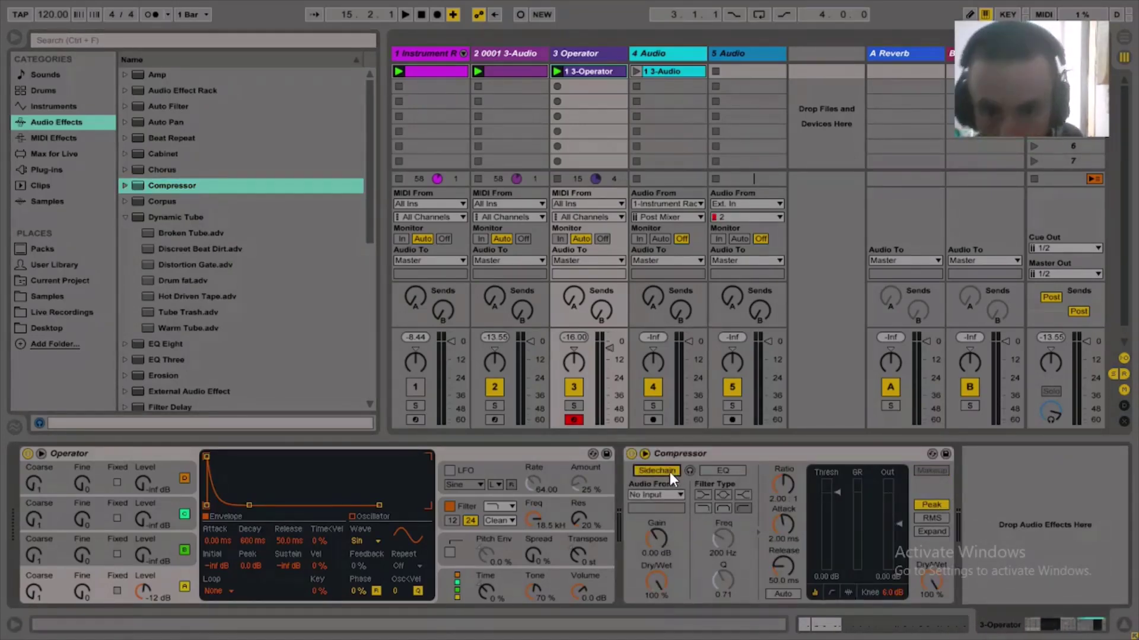
left_click(665, 494)
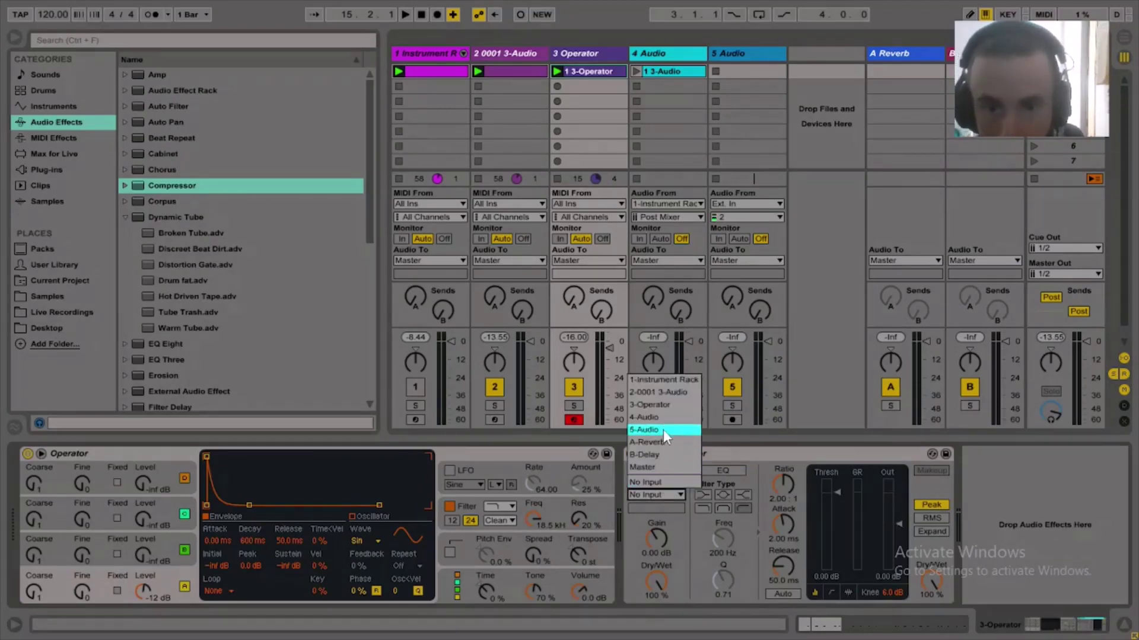
left_click(660, 392)
- Rename the 2 0001 3-Audio track as kick
left_click(486, 53)
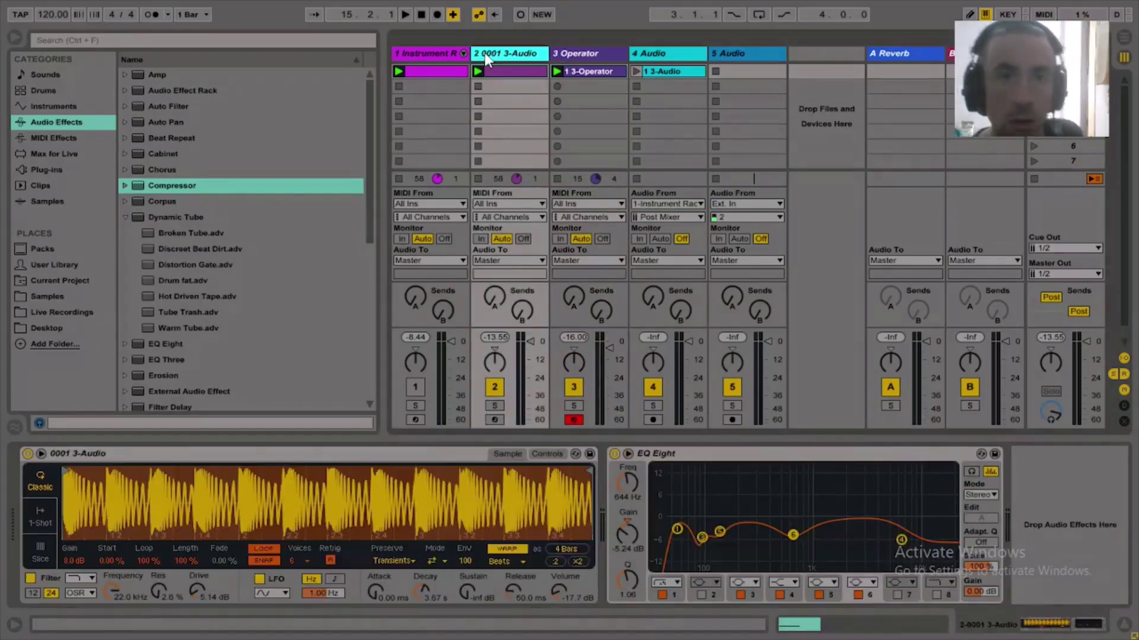
key("ctrl+r")
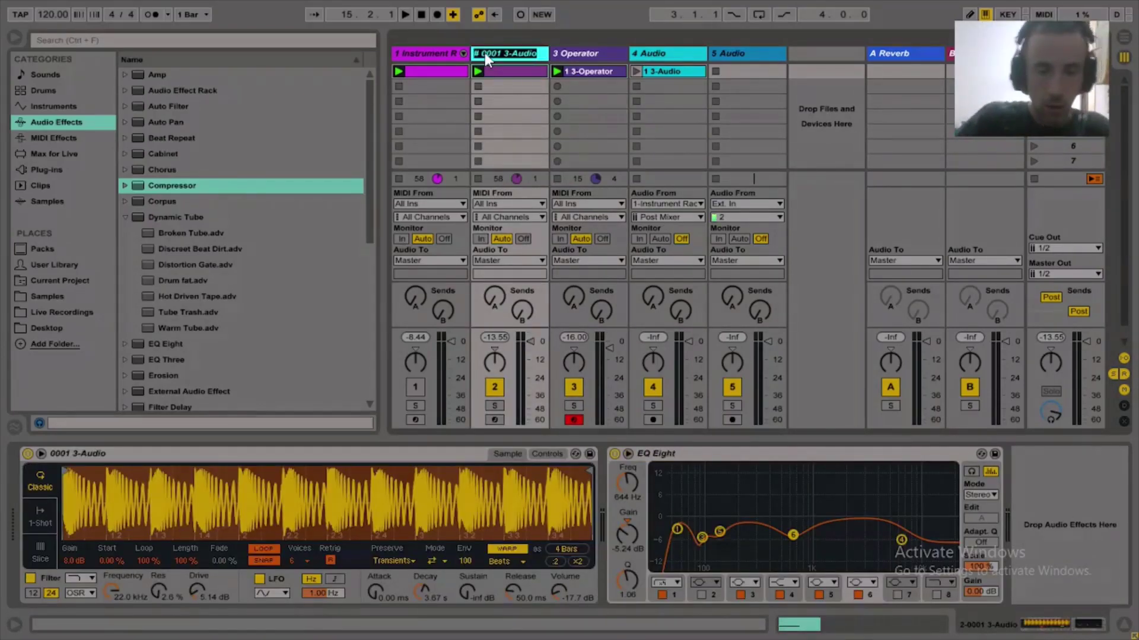
type("kick")
key("Return")
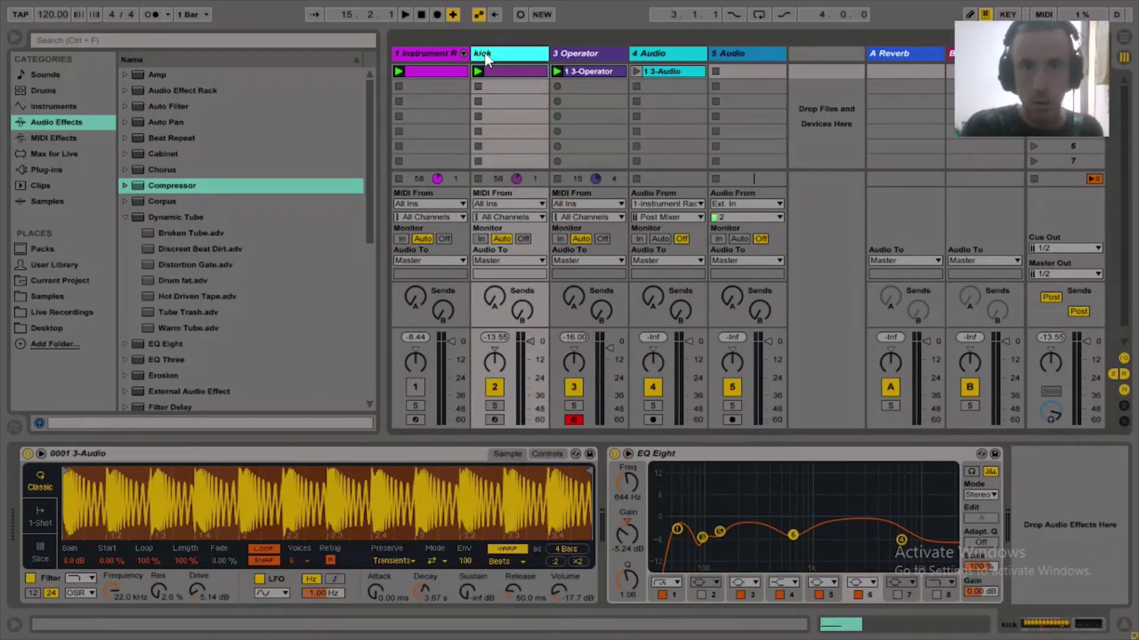
- Rename the 3 Operator track as sub
left_click(569, 54)
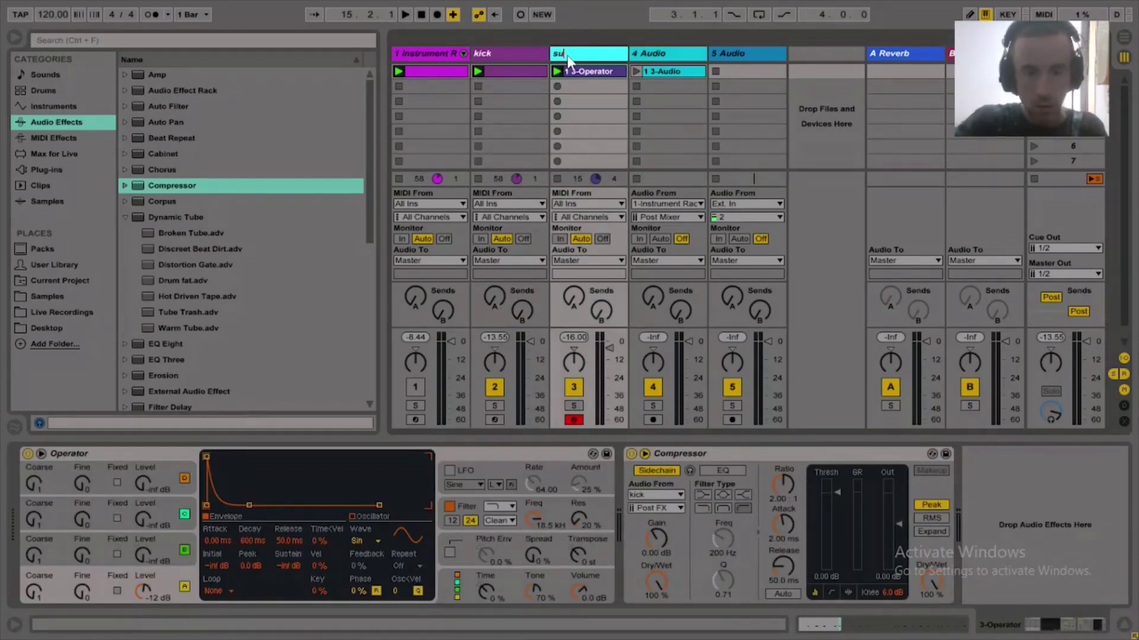
type("sub")
key("Return")
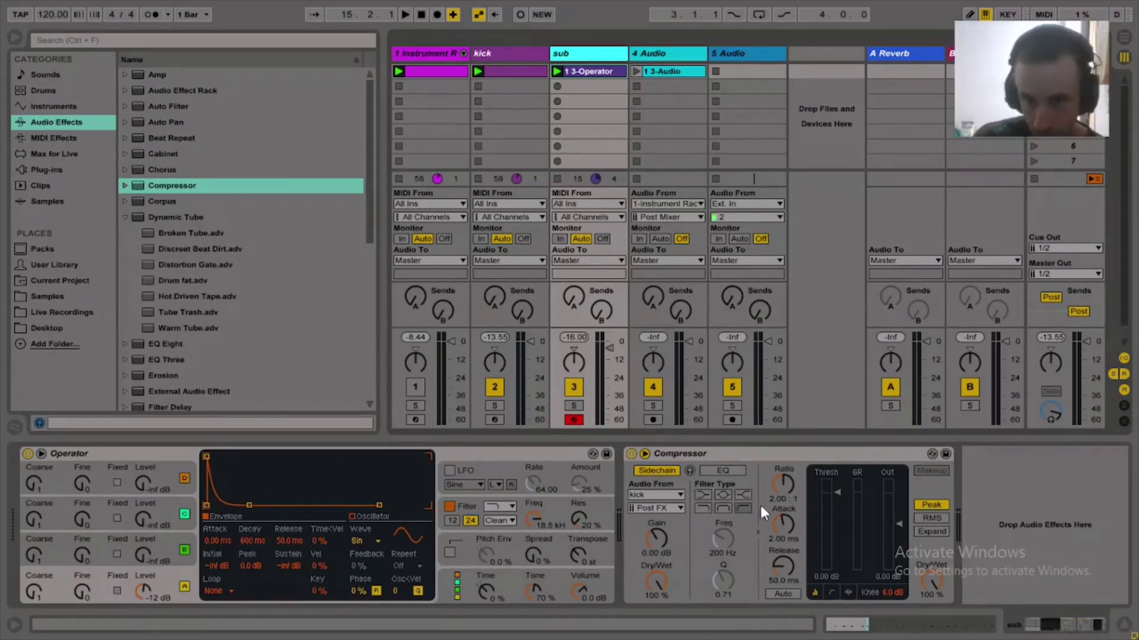
- Set the sub Compressor's attack to 0.01 ms, ratio to 5.12:1, threshold to -21.3 dB and release to 7.52 ms, checking during playback
left_click(784, 521)
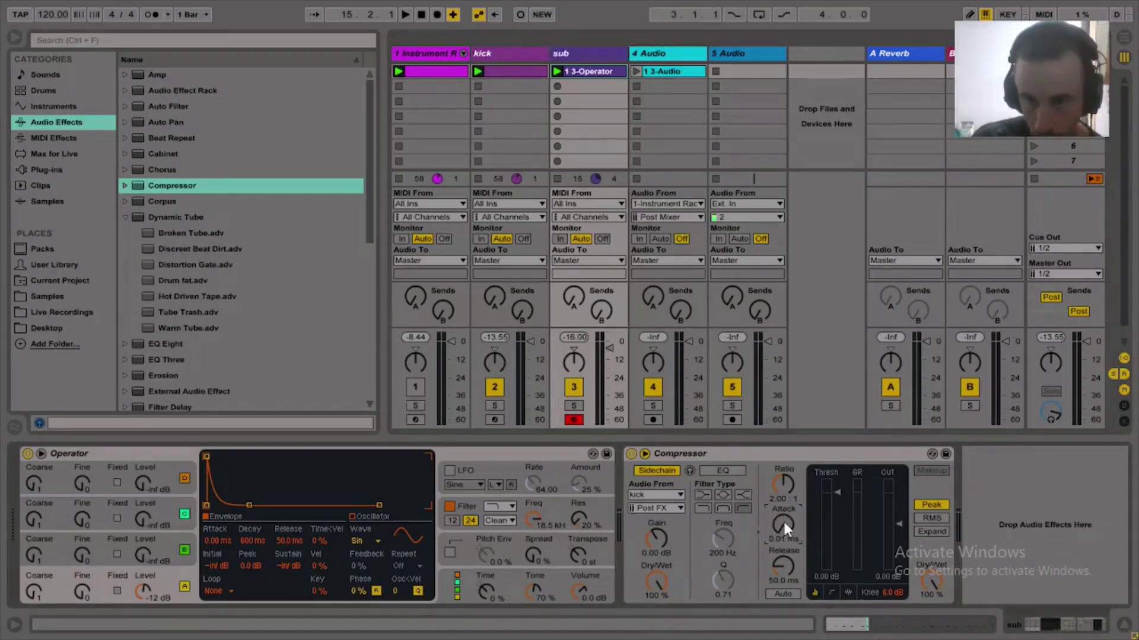
left_click_drag(778, 496, 778, 475)
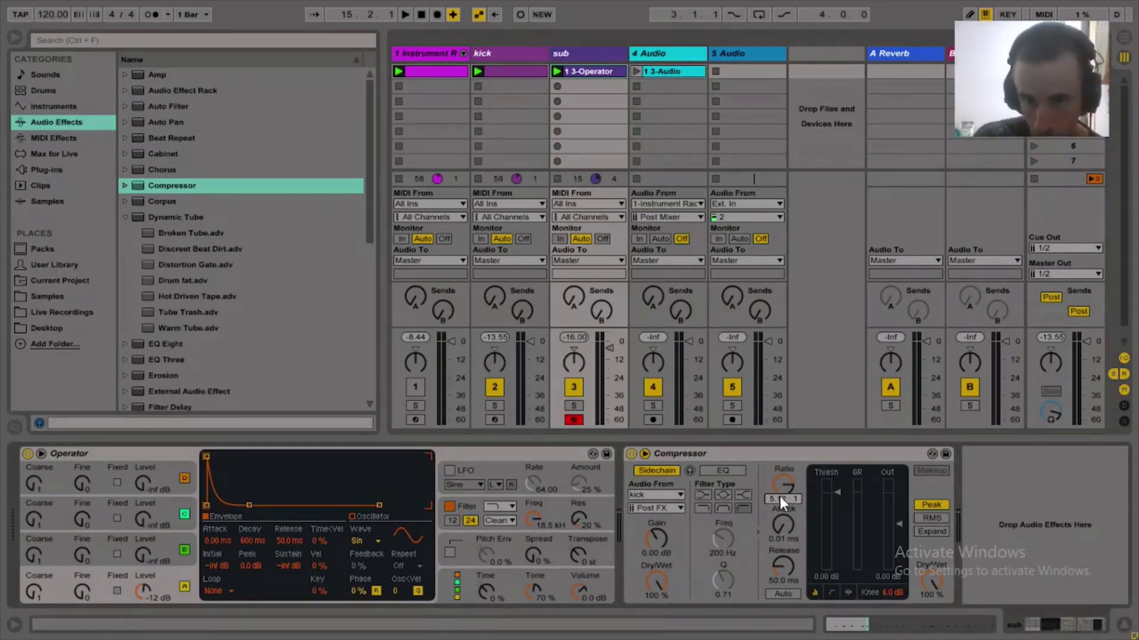
key("space")
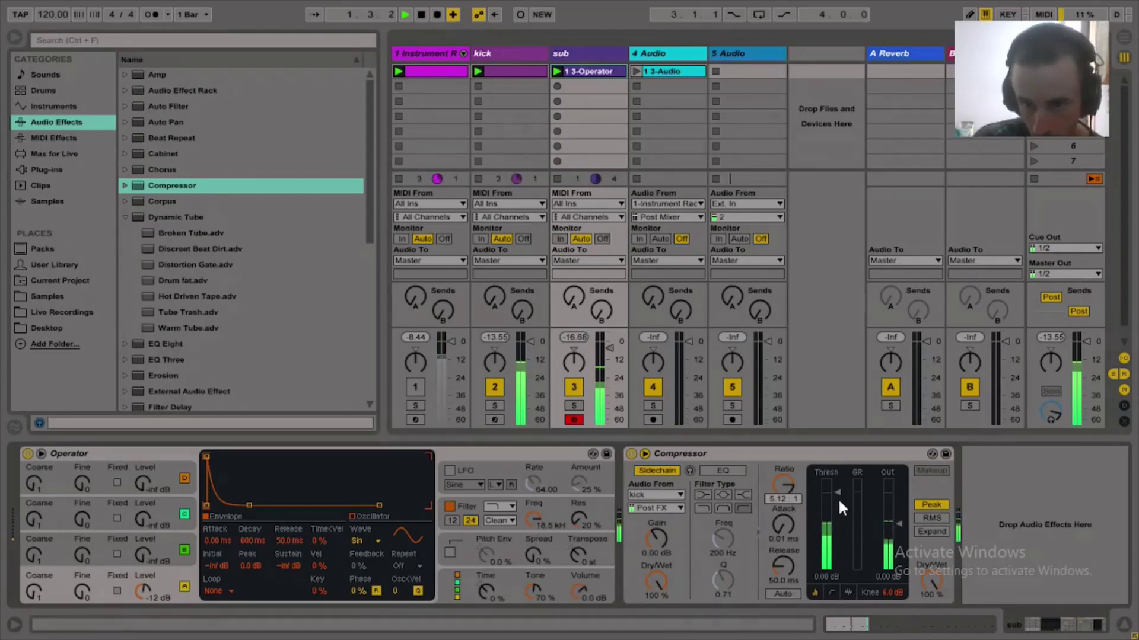
left_click_drag(837, 497, 783, 587)
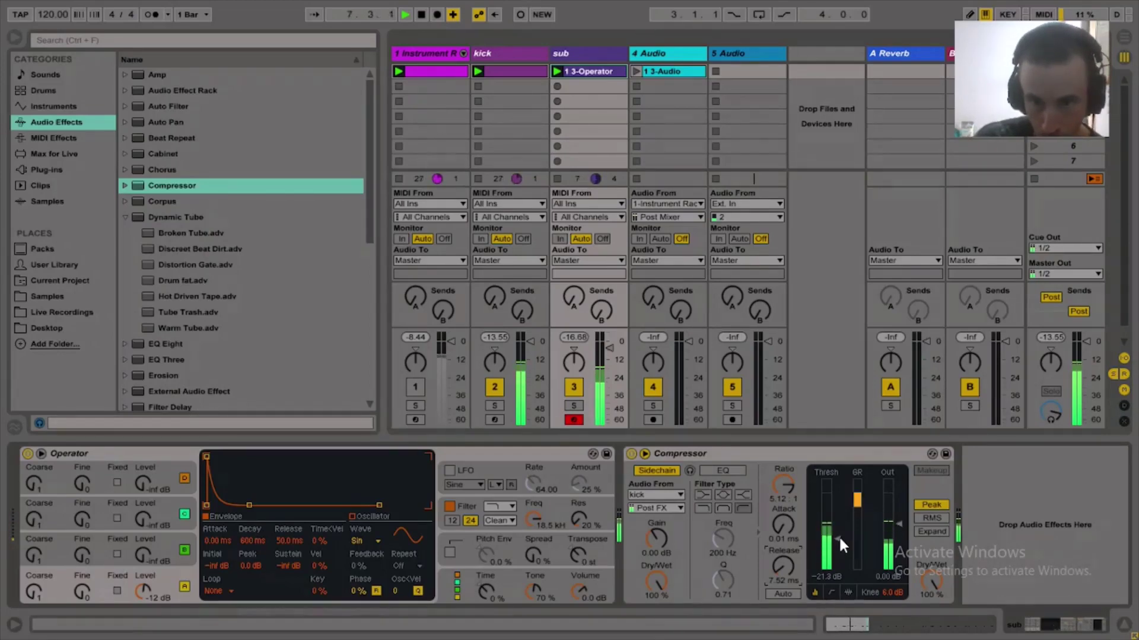
key("space")
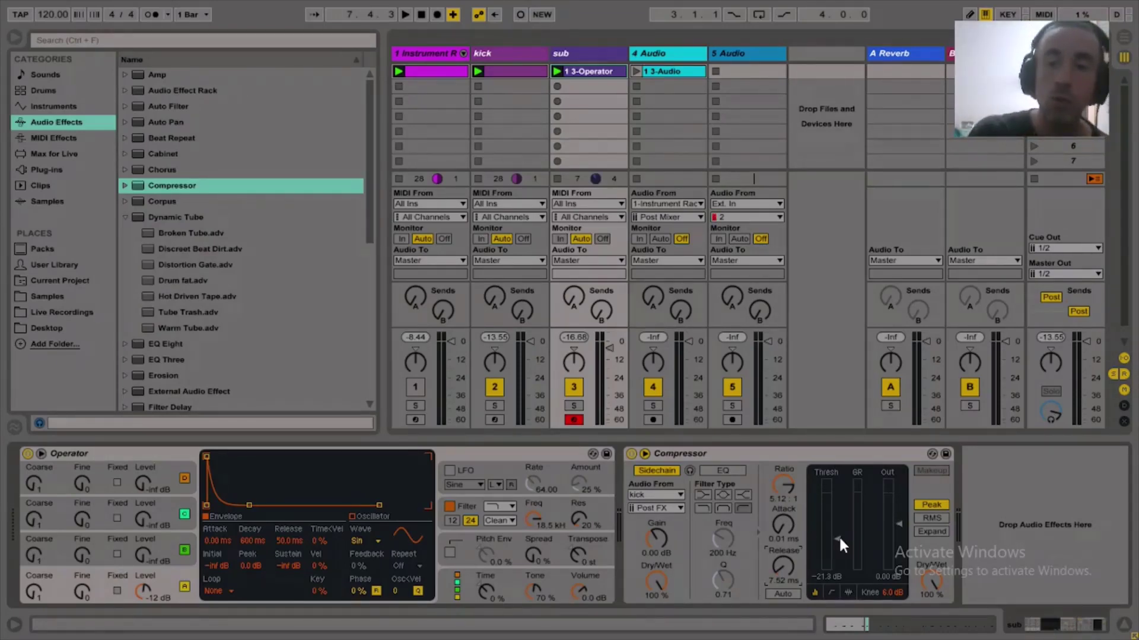
- Group the kick and sub tracks together
left_click(567, 53)
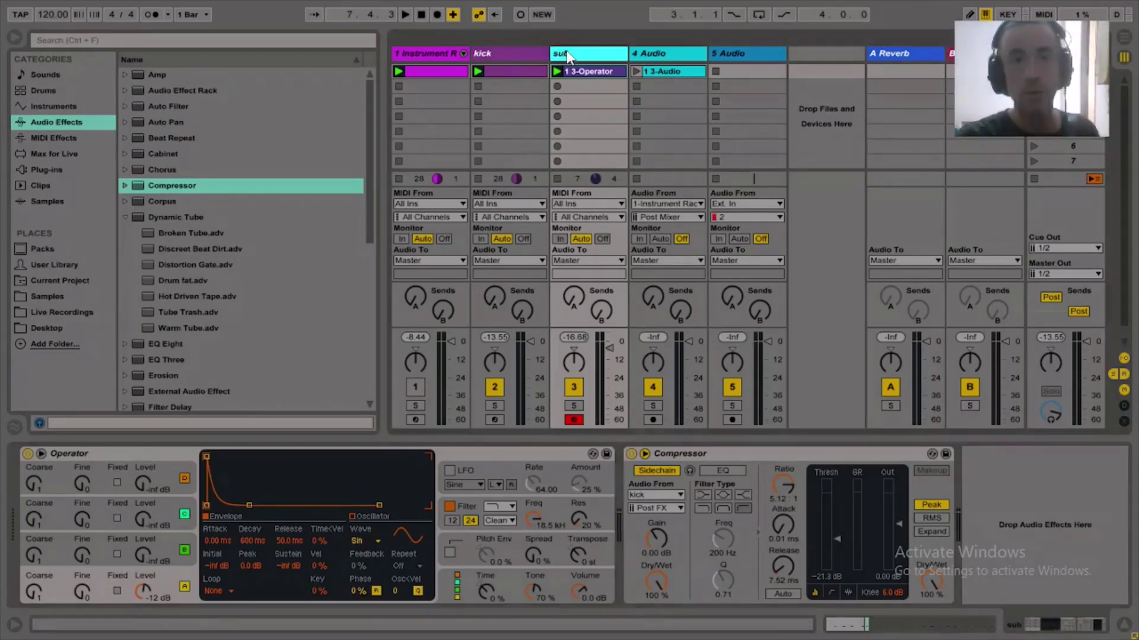
left_click(526, 54)
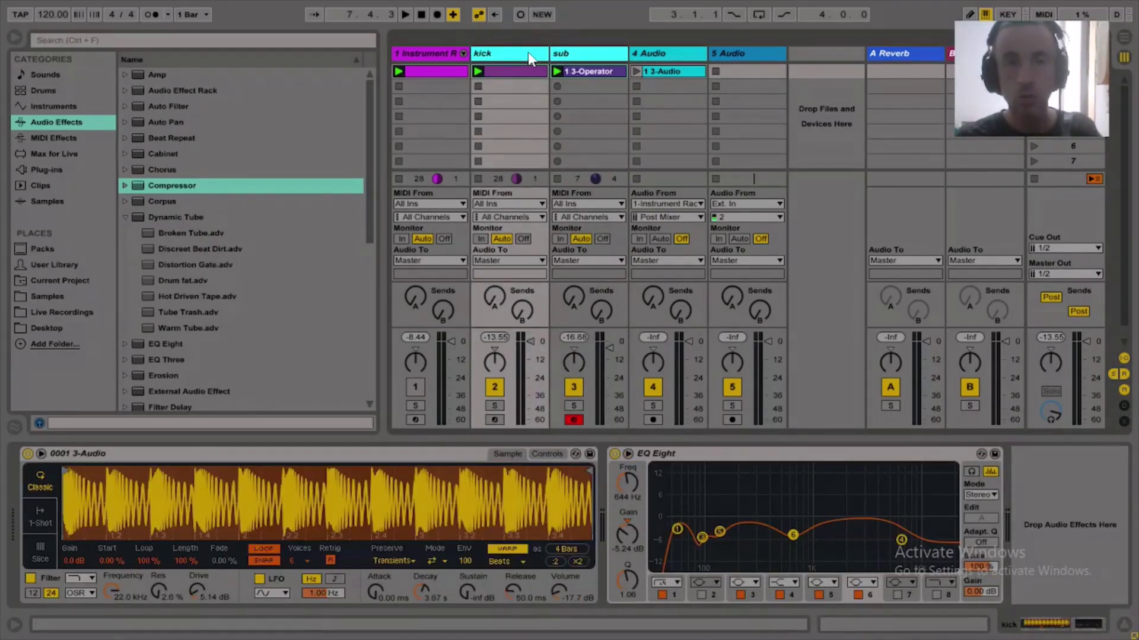
key("ctrl+g")
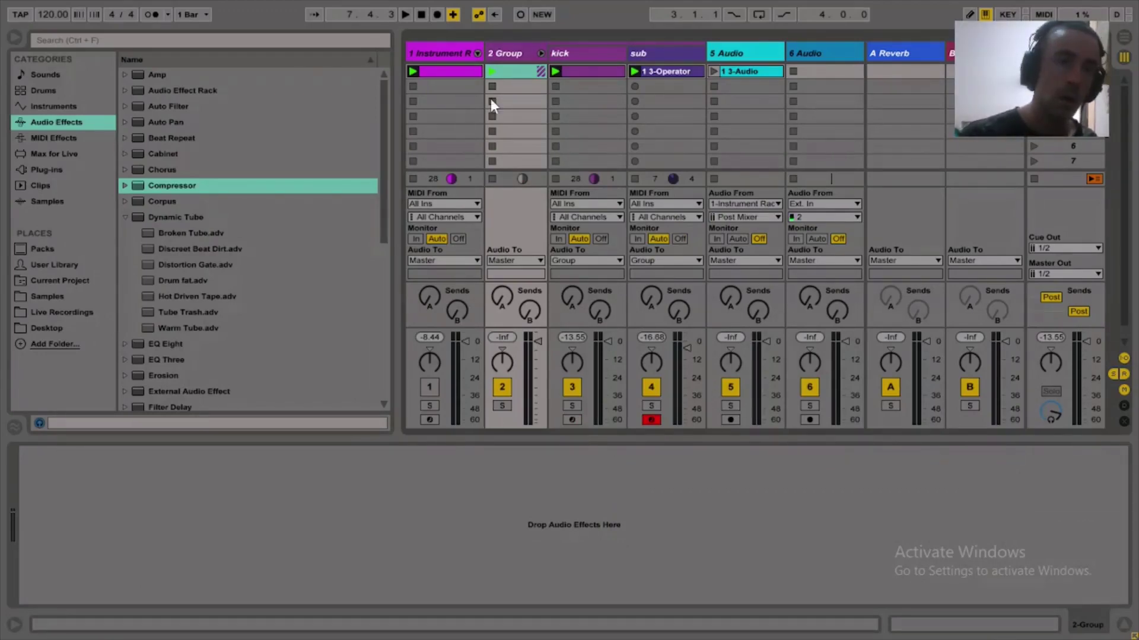
- Add a Saturator to the kick and sub group
left_click(129, 218)
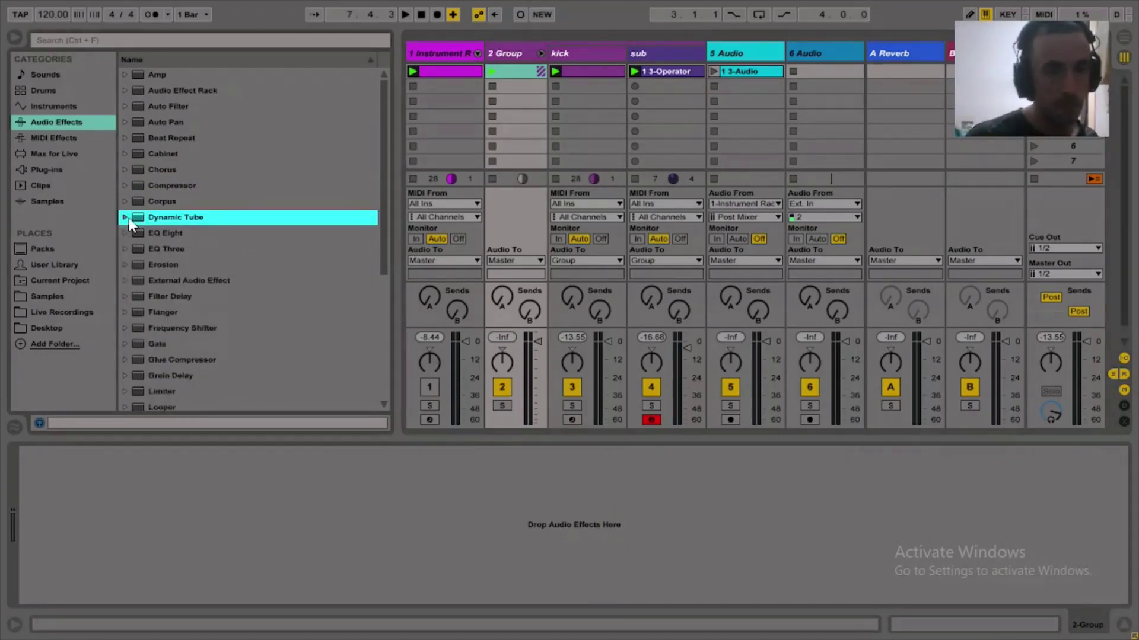
left_click(48, 170)
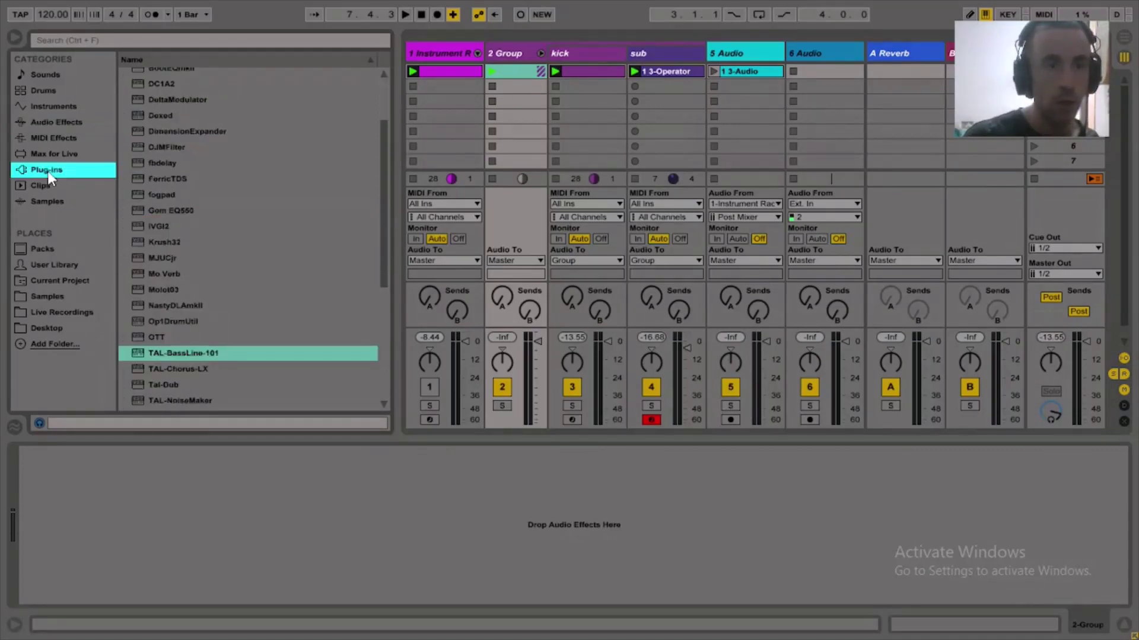
left_click(51, 122)
left_click_drag(386, 166, 385, 337)
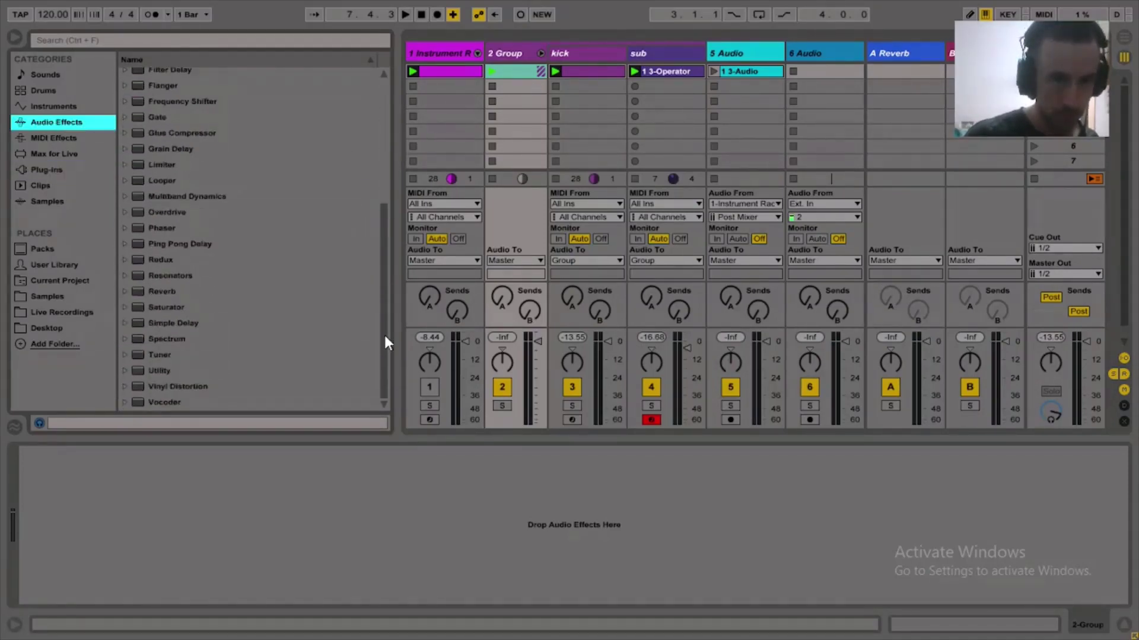
double_click(172, 308)
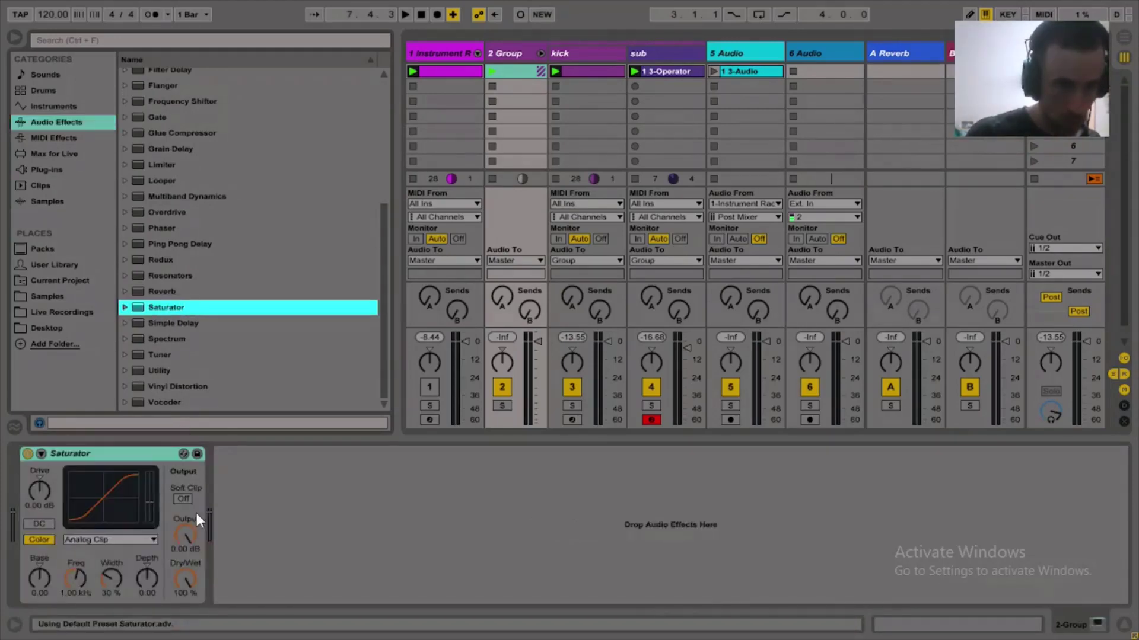
- Set the Saturator's drive to 5.14 dB and its output to -2.00 dB, listening to the group during playback
left_click_drag(187, 535, 187, 535)
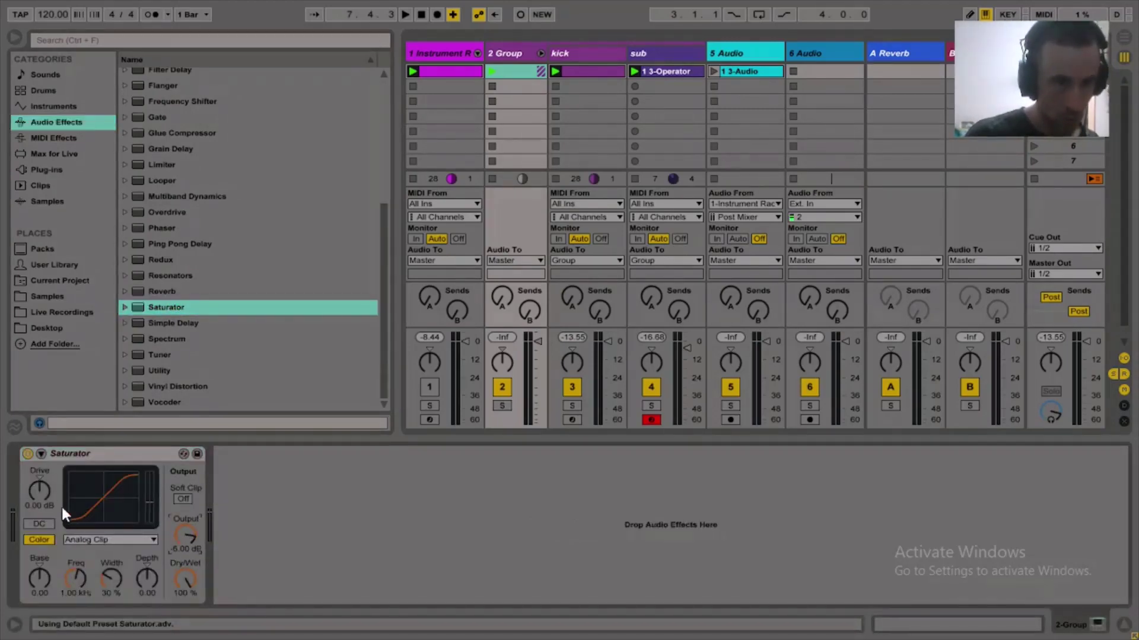
left_click_drag(41, 489, 43, 491)
key("space")
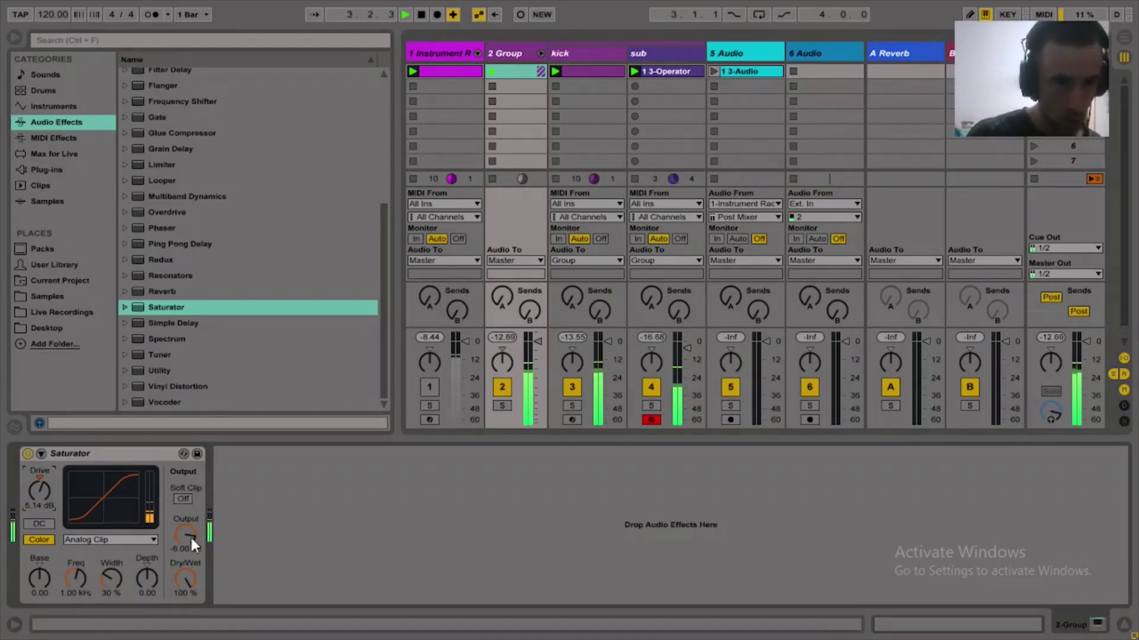
left_click_drag(191, 539, 191, 526)
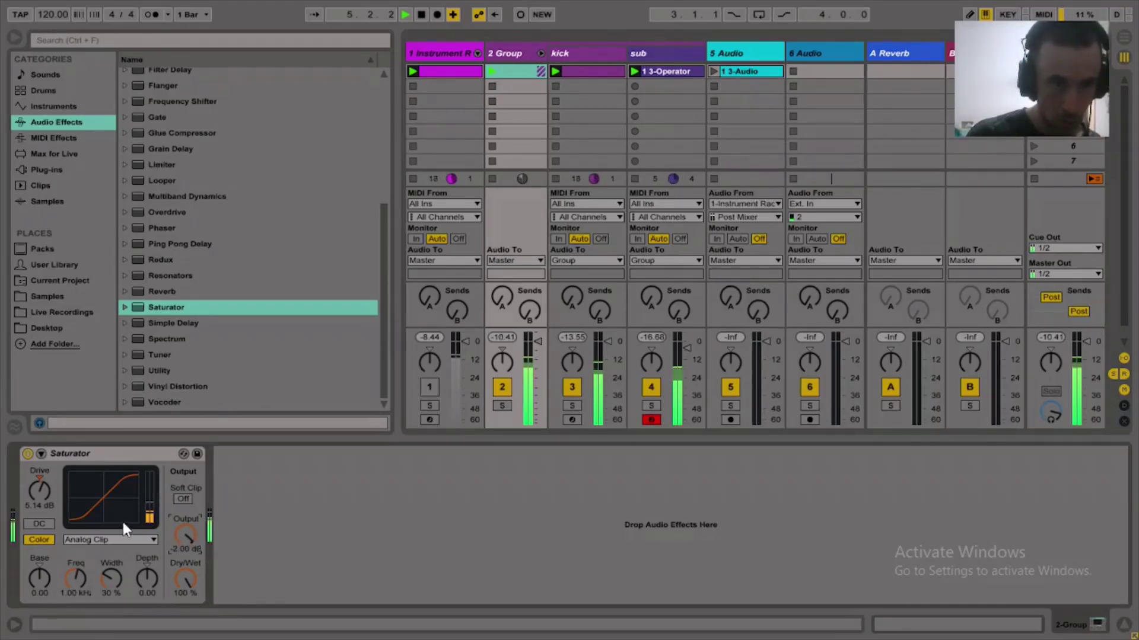
key("space")
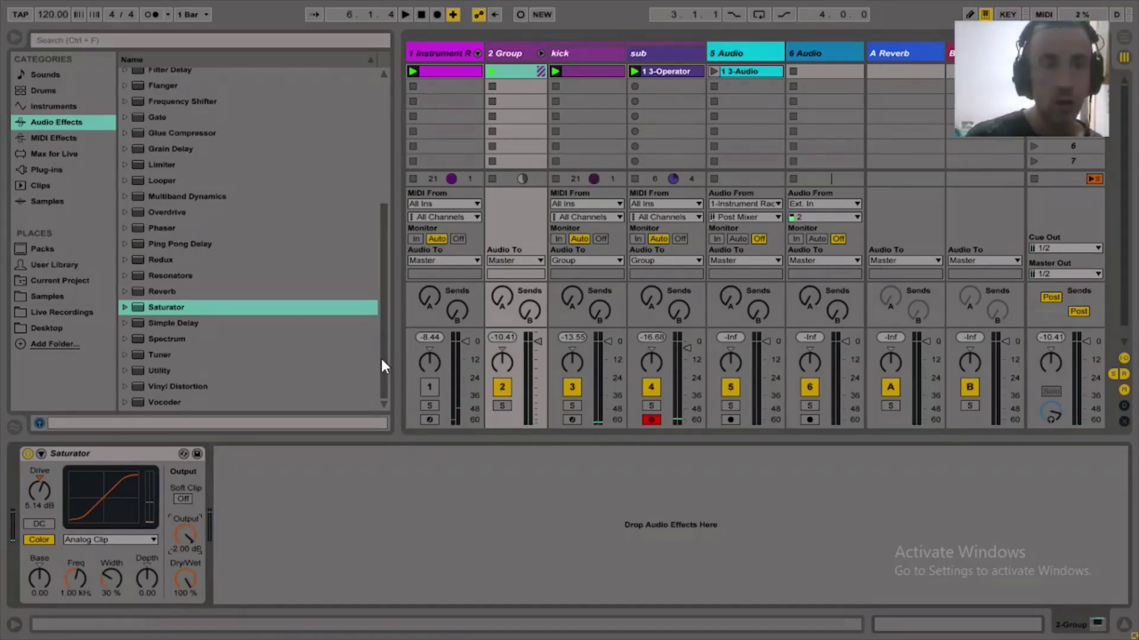
- Add a Glue Compressor after the Saturator and set its threshold to -17.1 dB and makeup to 2.70 dB during playback
left_click_drag(381, 359, 390, 212)
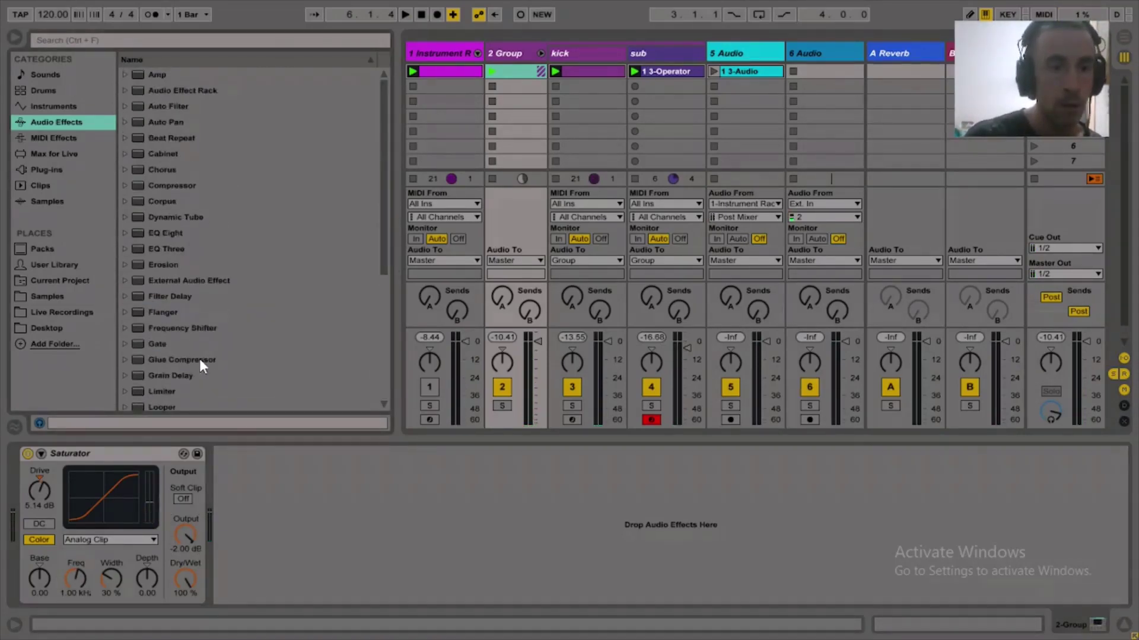
left_click_drag(199, 359, 282, 494)
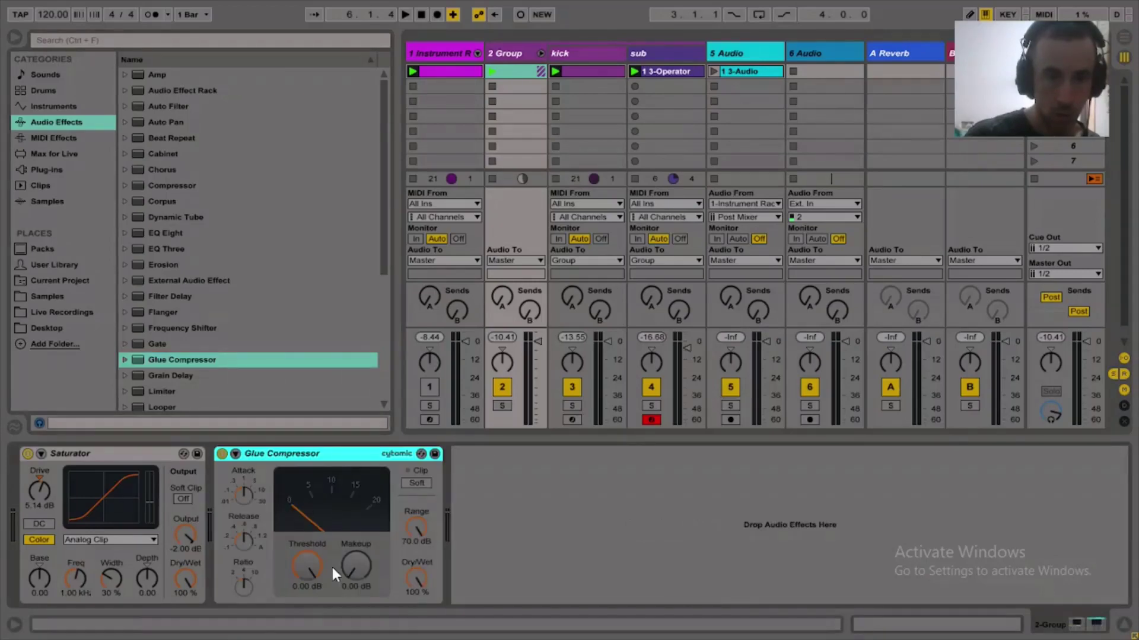
key("space")
left_click_drag(321, 564, 320, 617)
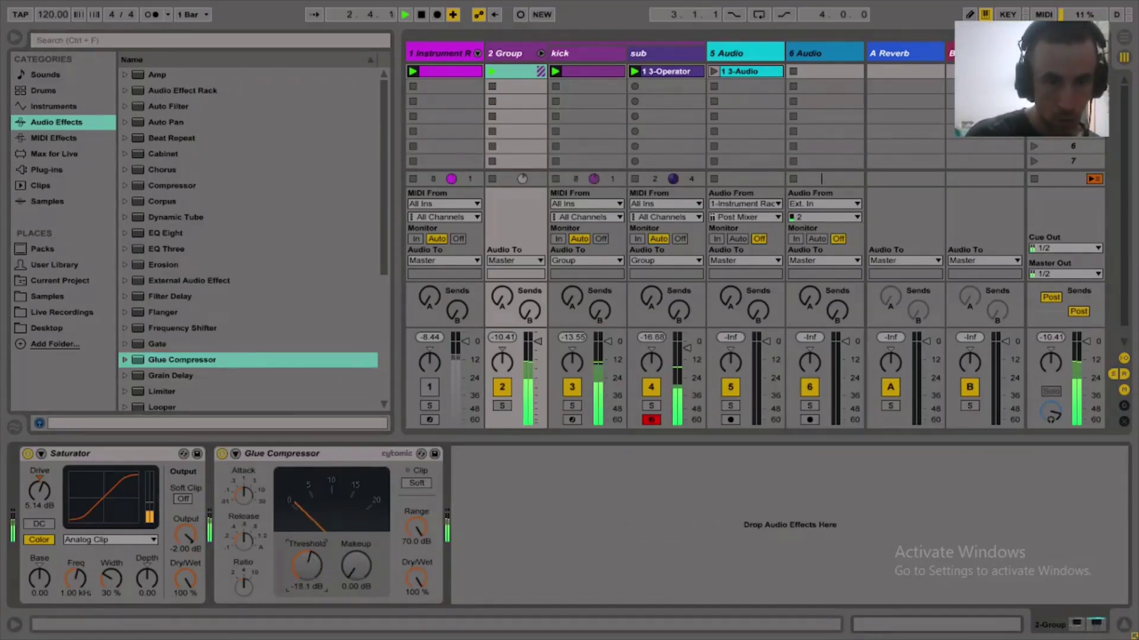
mouse_move(362, 568)
left_mouse_down()
mouse_move(362, 540)
mouse_move(365, 568)
left_mouse_up()
- Shorten the Glue Compressor's release, lengthen its attack and set its dry/wet to 51%
left_click_drag(247, 543, 247, 561)
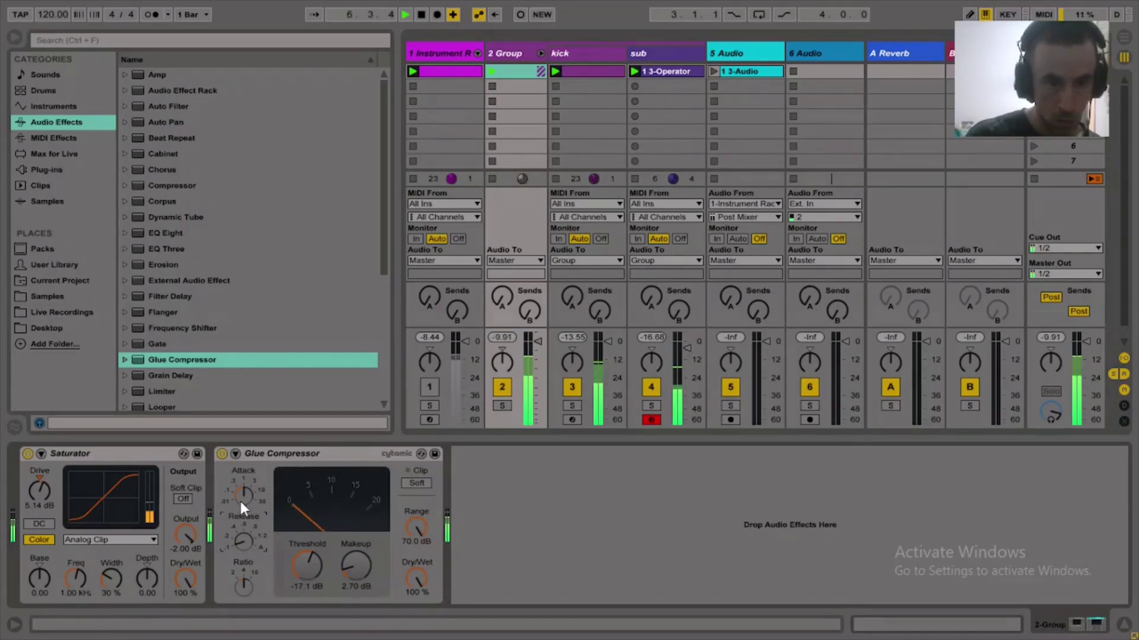
left_click_drag(241, 500, 241, 483)
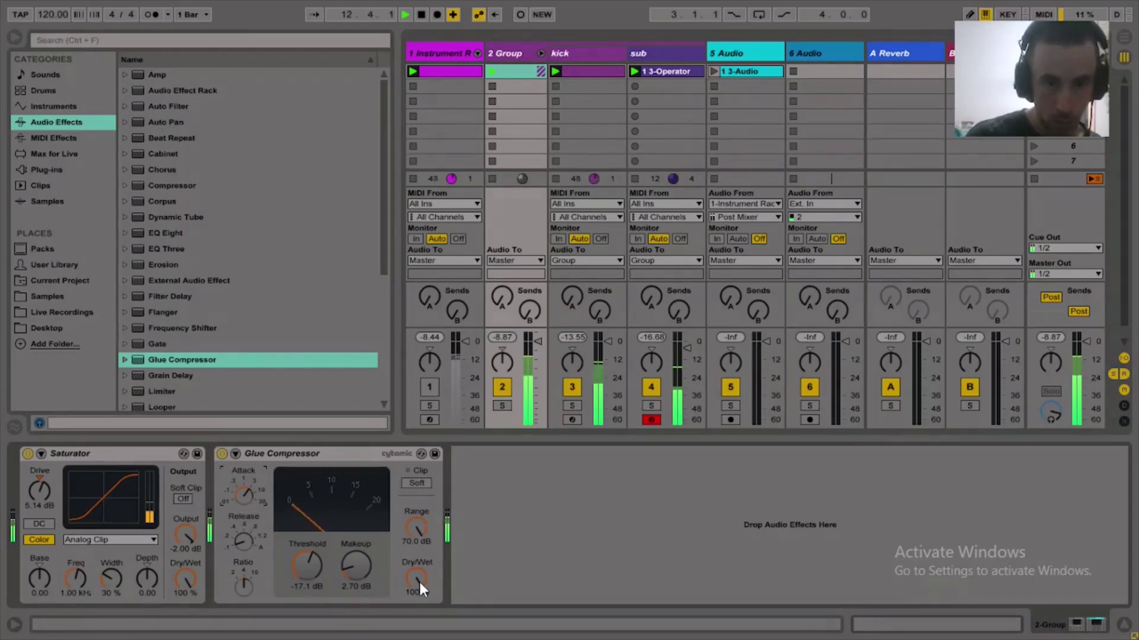
mouse_move(419, 579)
left_mouse_down()
mouse_move(419, 632)
mouse_move(419, 583)
left_mouse_up()
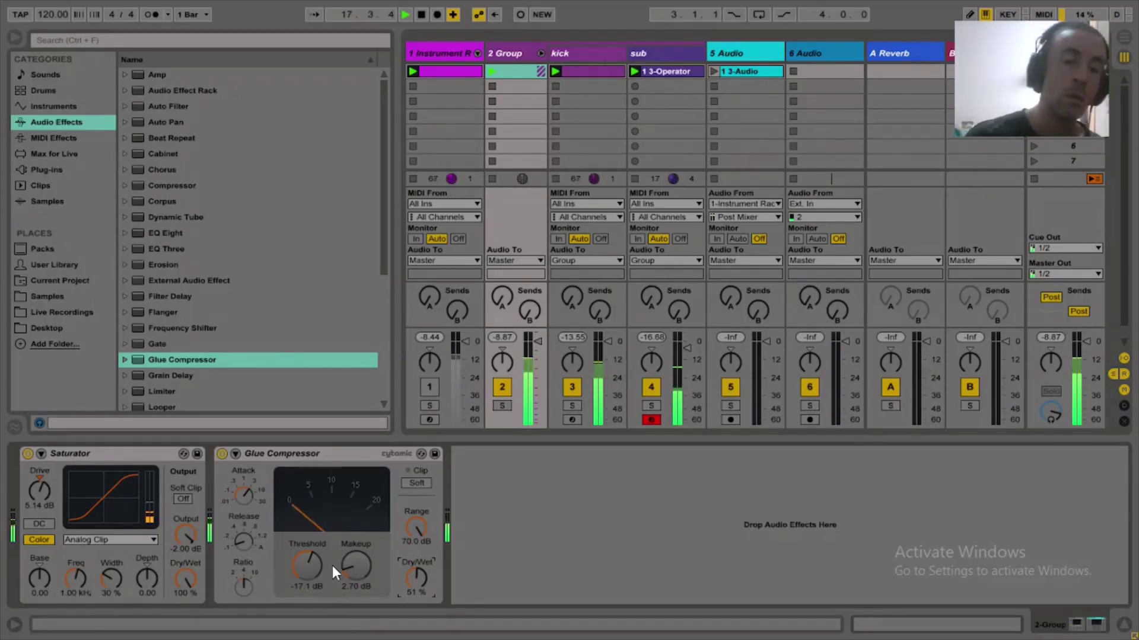
key("space")
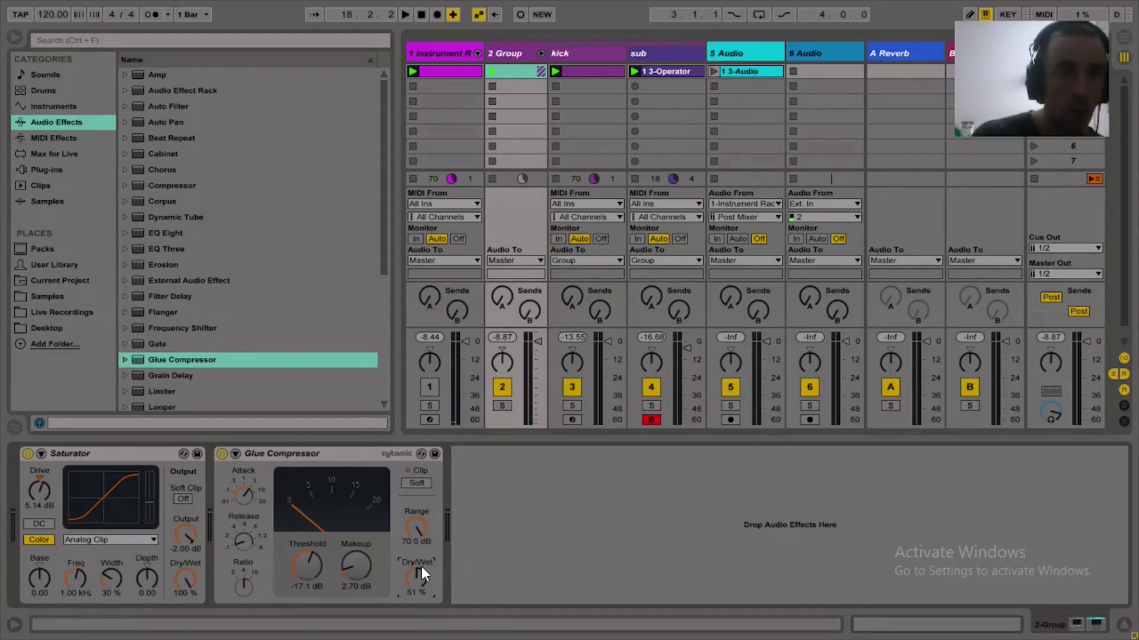
- Add an EQ Eight after the Glue Compressor and play the group through it
left_click(143, 236)
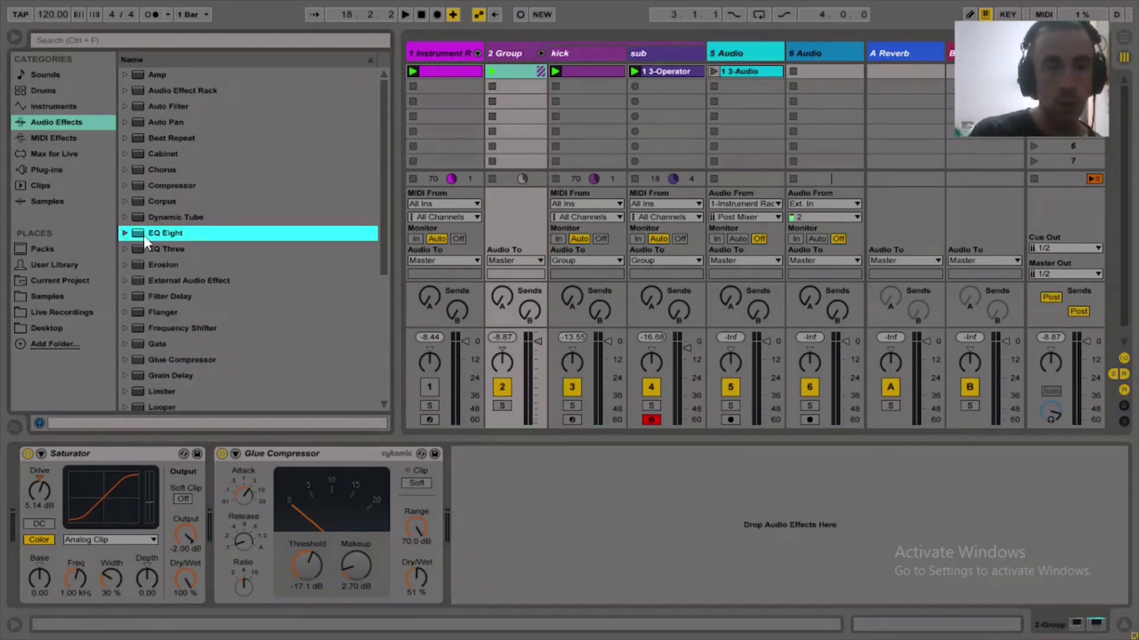
double_click(144, 236)
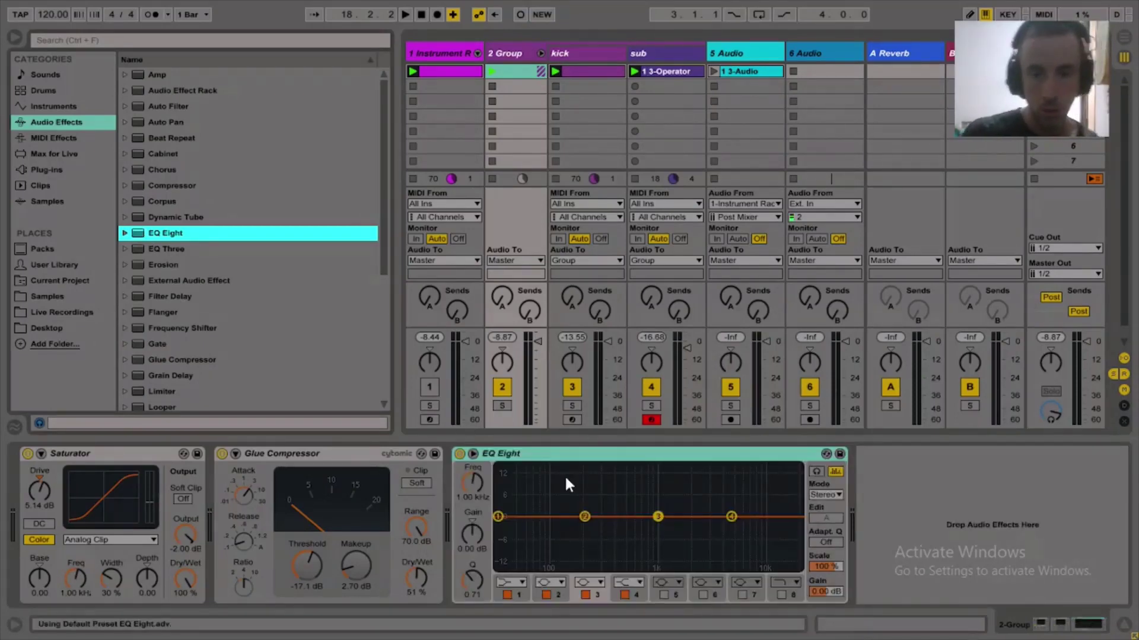
key("space")
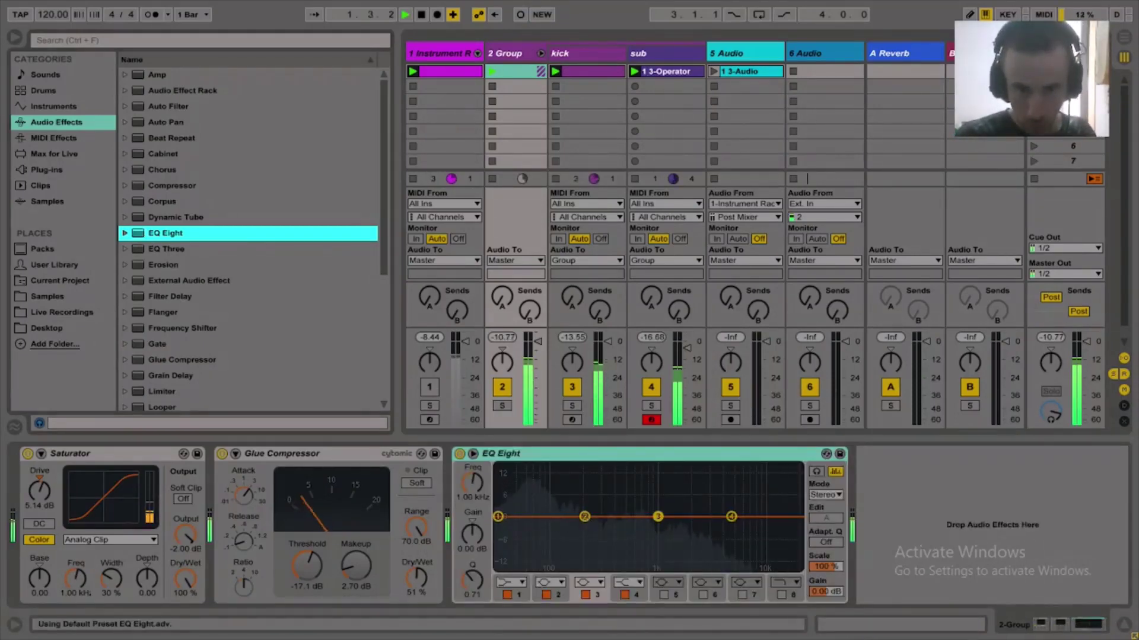
- Try an EQ Eight band 2 cut of 4.52 dB at 67 Hz and switch the band off
left_click_drag(585, 516, 615, 560)
left_click_drag(637, 562, 534, 533)
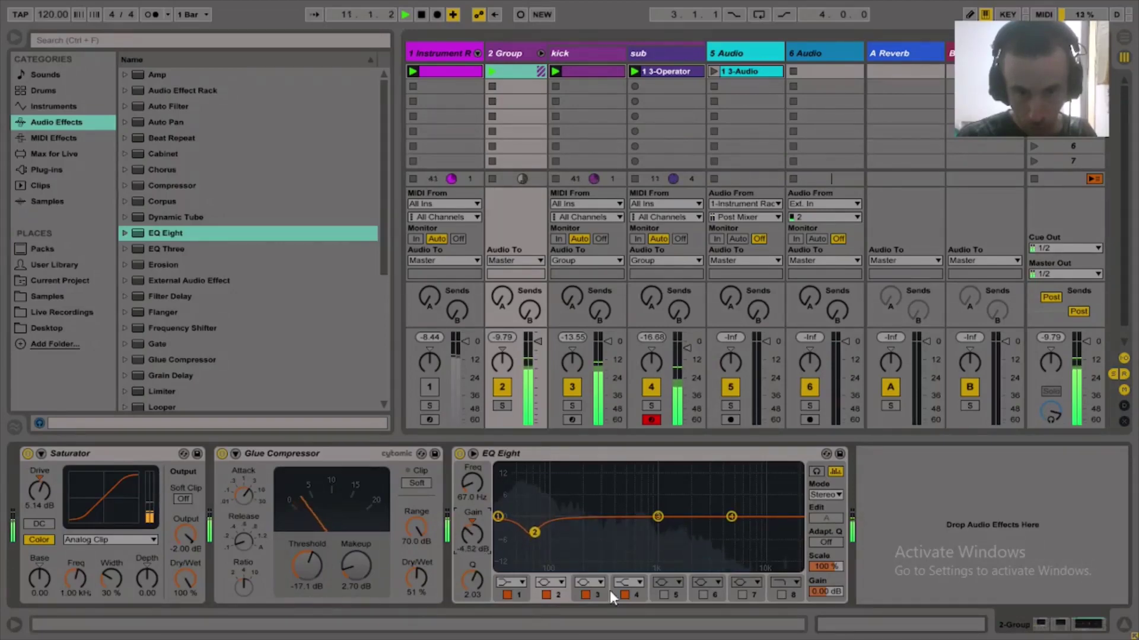
left_click(549, 595)
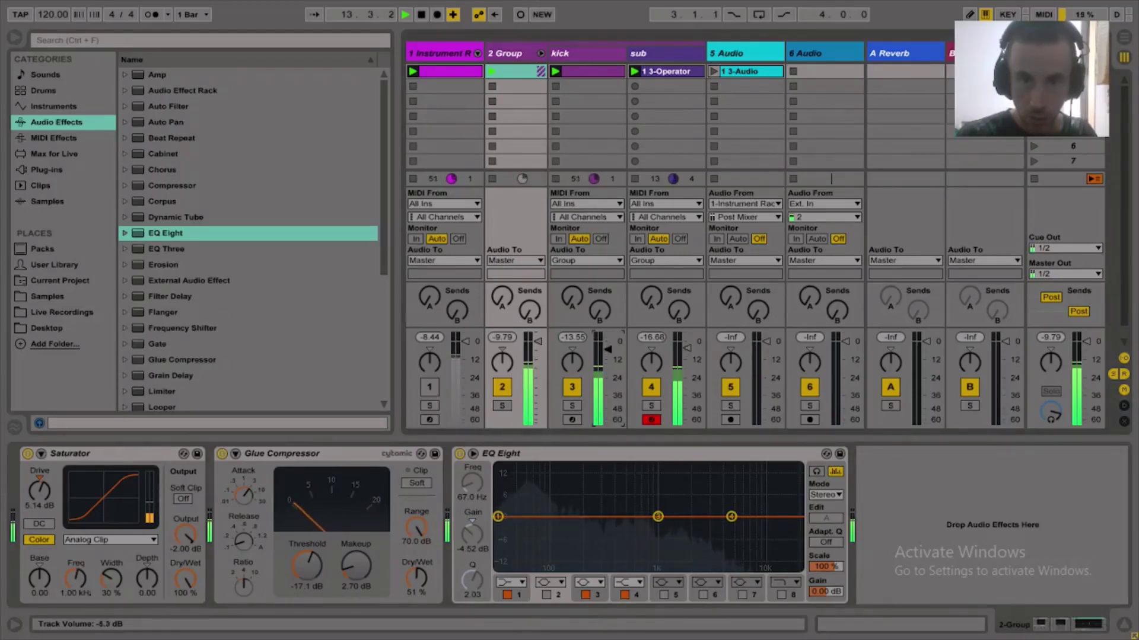
- Lower the kick track's volume during playback
left_click_drag(608, 344, 608, 346)
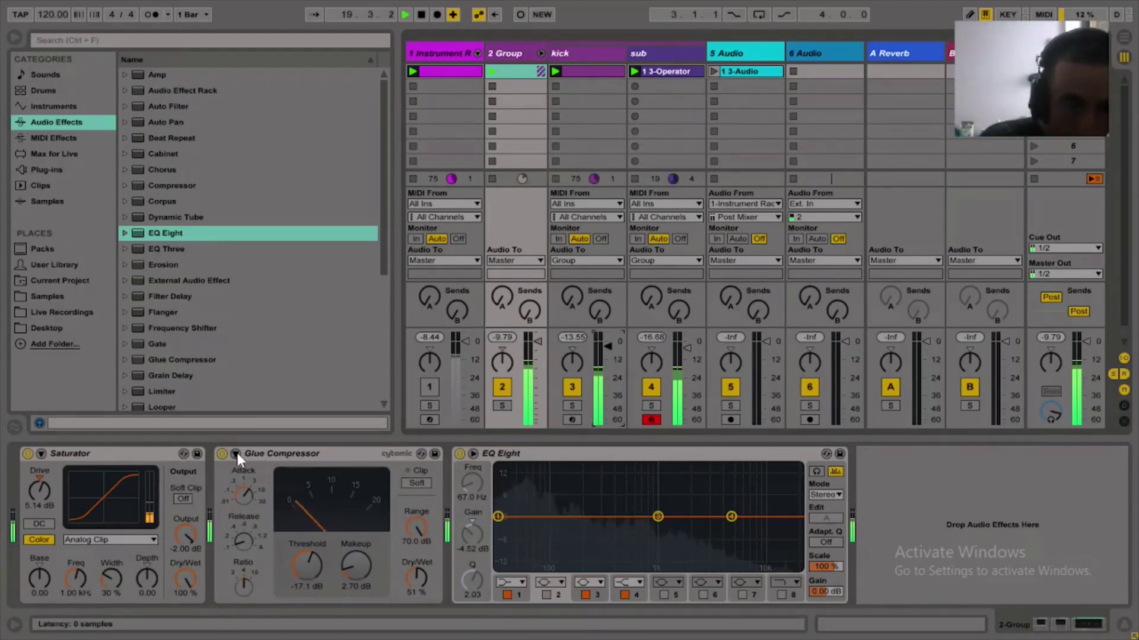
key("space")
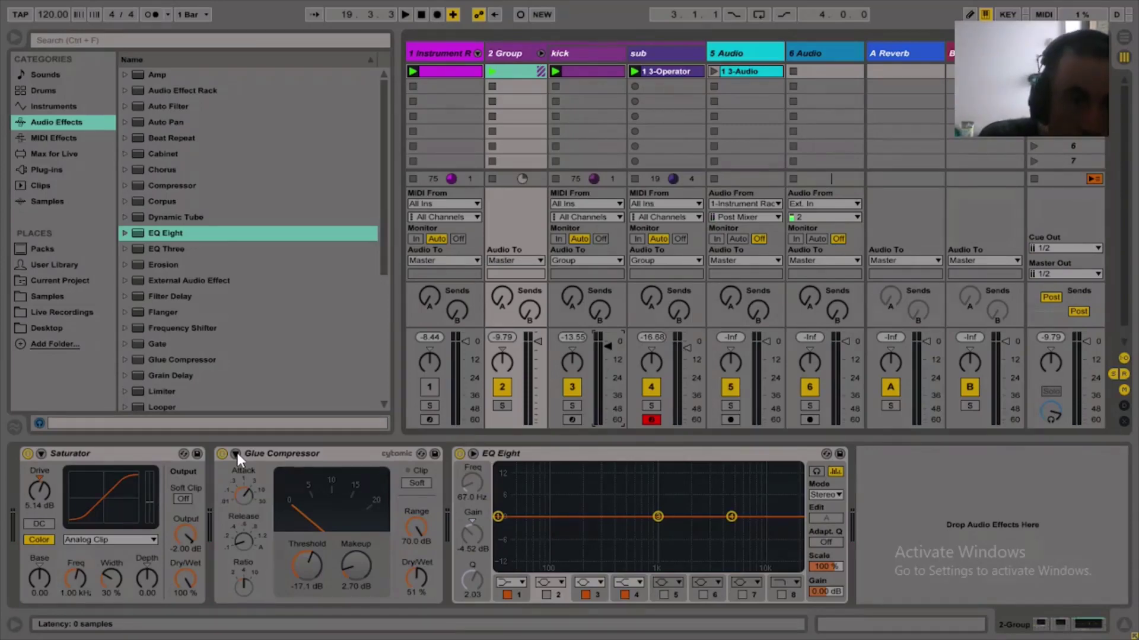
- Enable the sidechain EQ in the Glue Compressor and set its filter frequency to 76.6 Hz
left_click(236, 453)
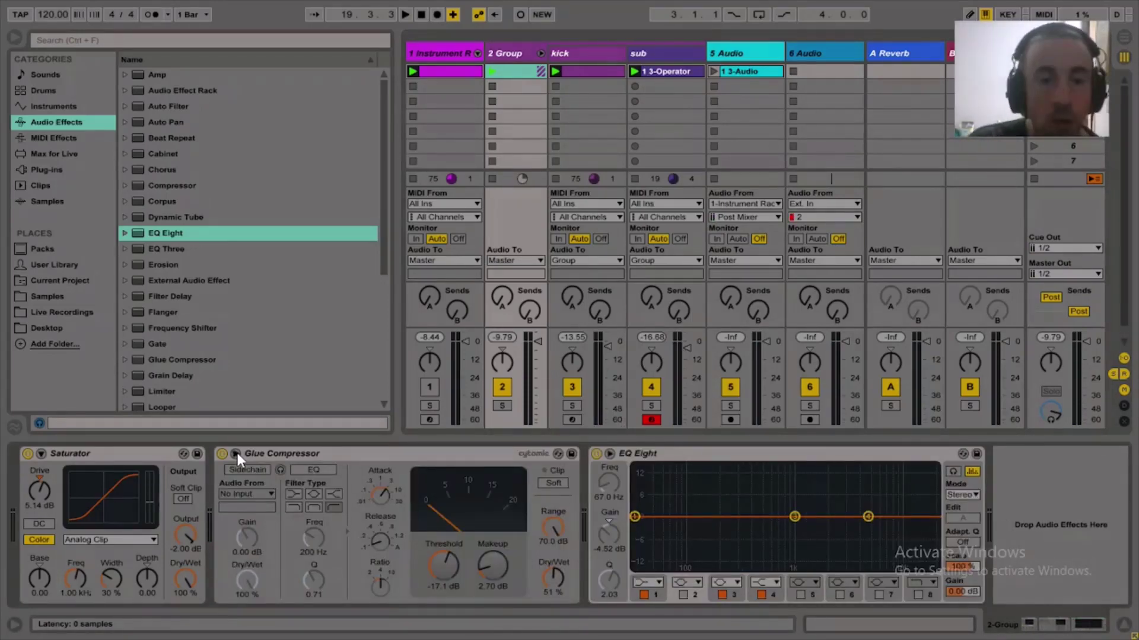
left_click(315, 469)
left_click_drag(311, 539, 311, 554)
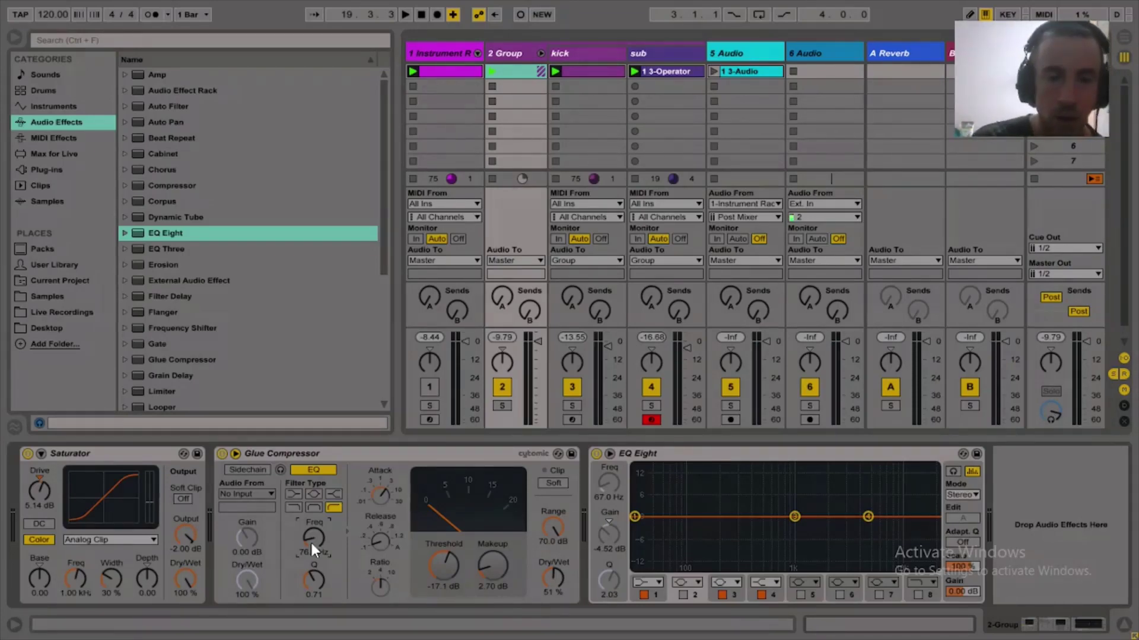
- Set the Glue Compressor's threshold to -23.2 dB and adjust its attack, comparing dry/wet at 72% and 51% during playback
key("space")
mouse_move(447, 554)
left_mouse_down()
mouse_move(448, 570)
mouse_move(446, 553)
left_mouse_up()
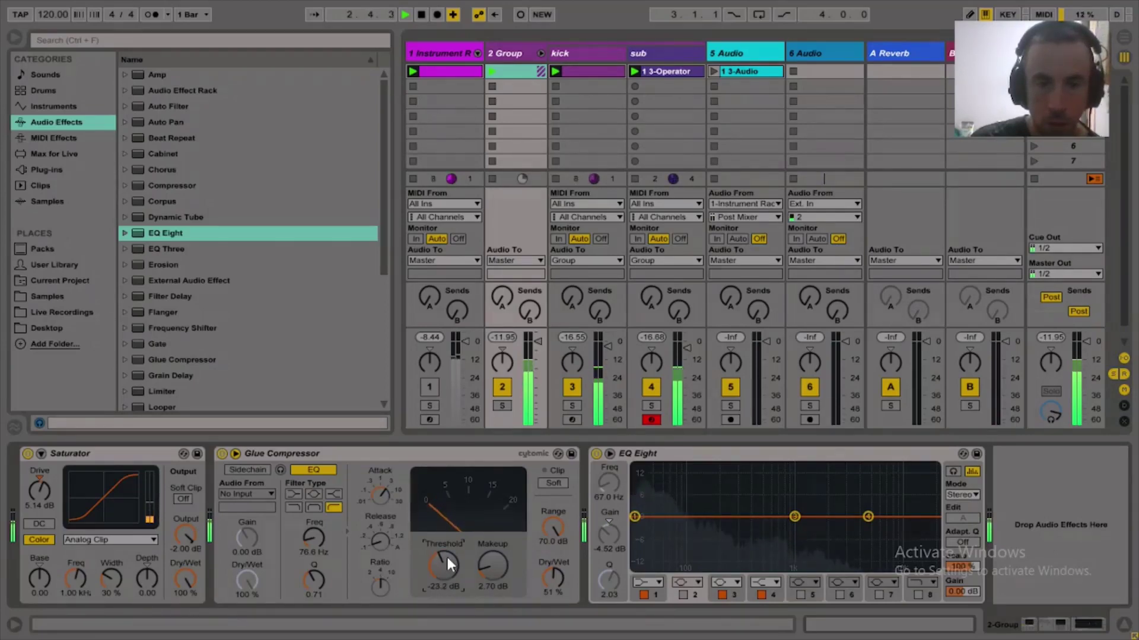
left_click_drag(548, 571, 548, 560)
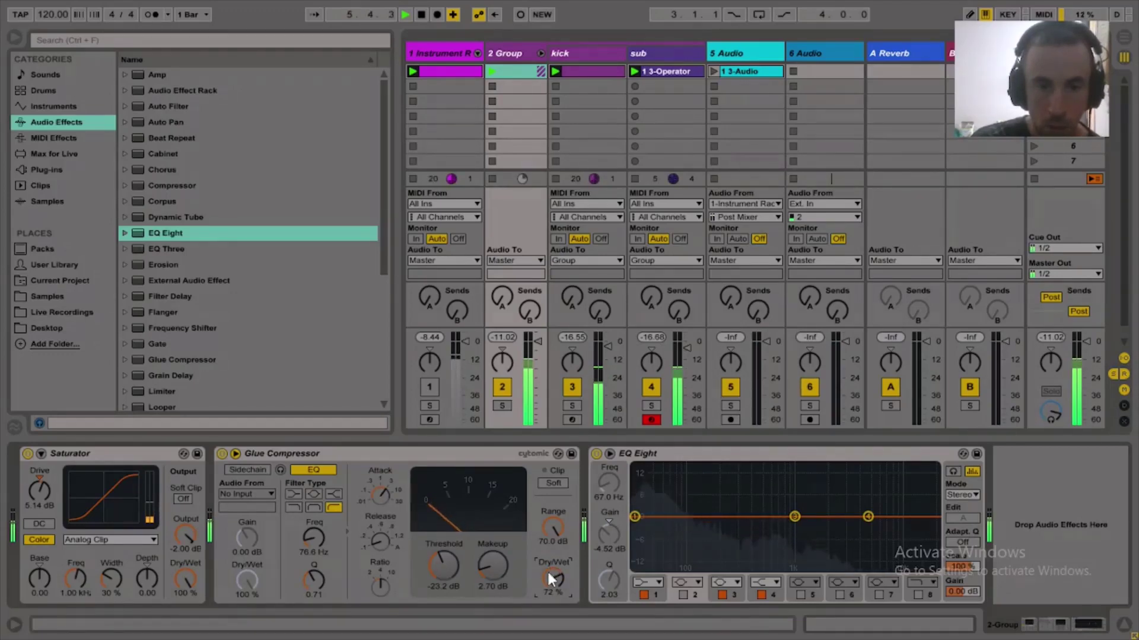
left_click_drag(382, 488, 381, 475)
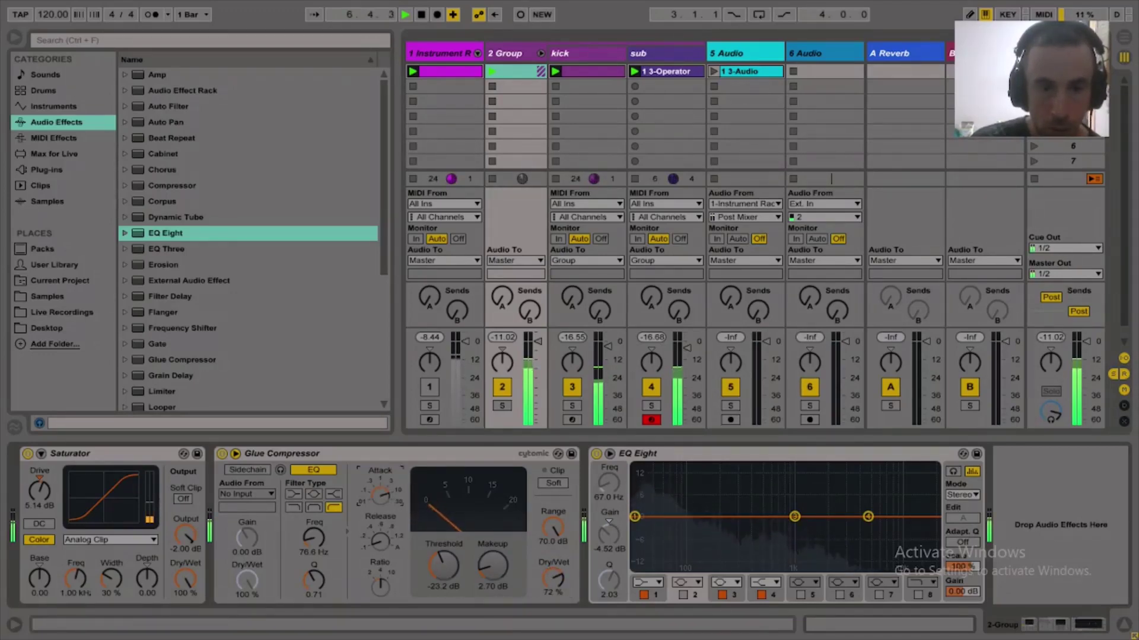
scroll(554, 579, "down", 5)
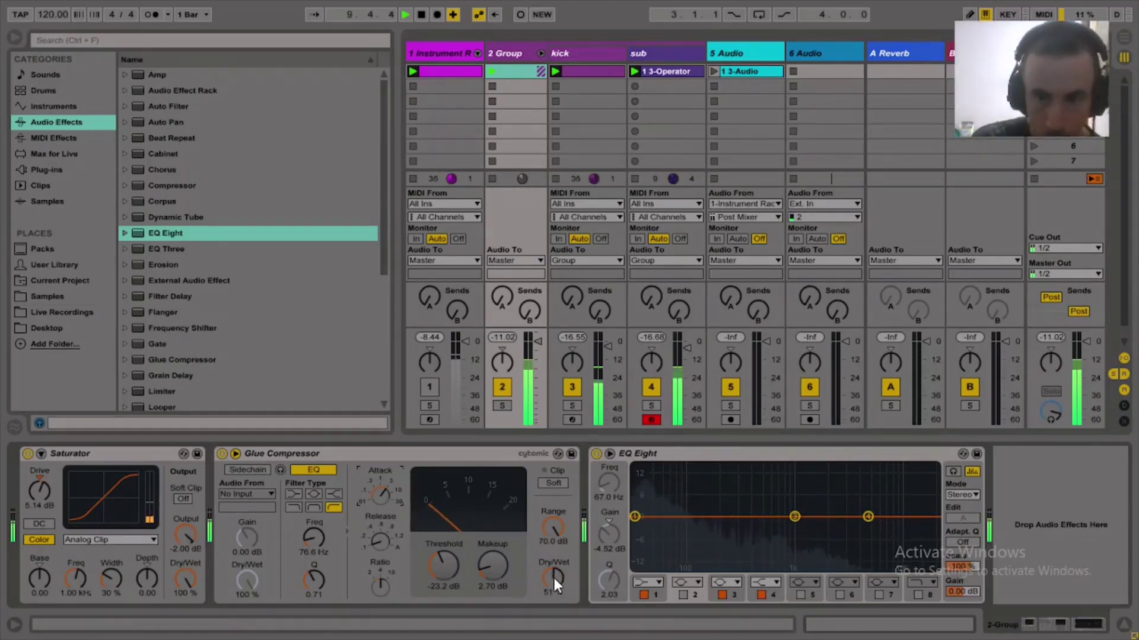
- Move EQ Eight band 3 to 89.8 Hz with a cut of about 0.95 dB
left_click_drag(797, 513, 684, 553)
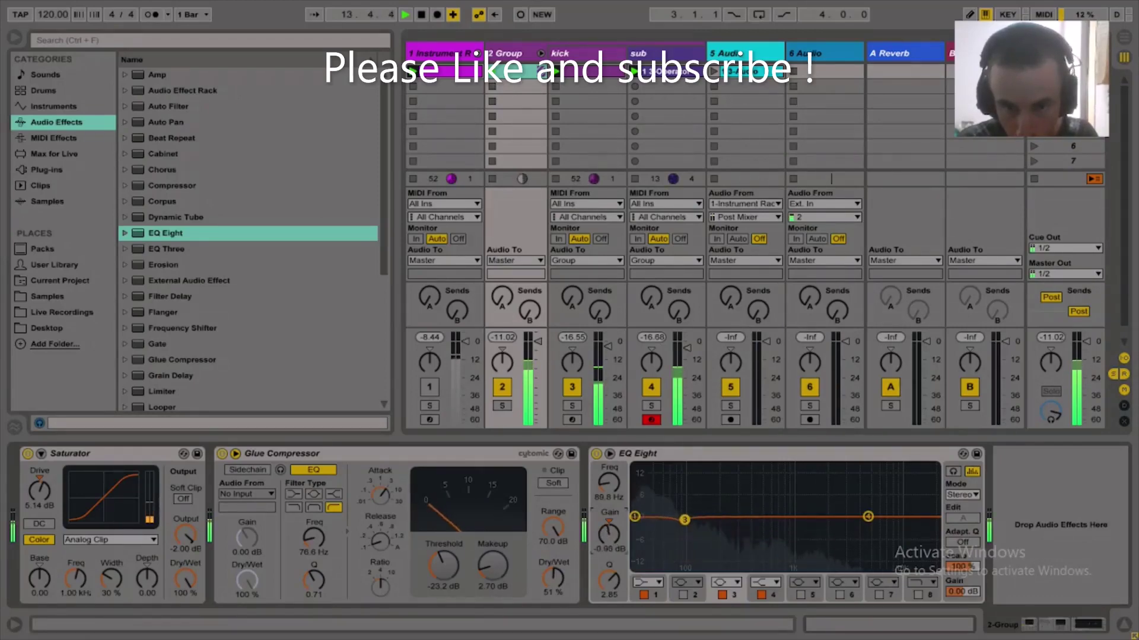